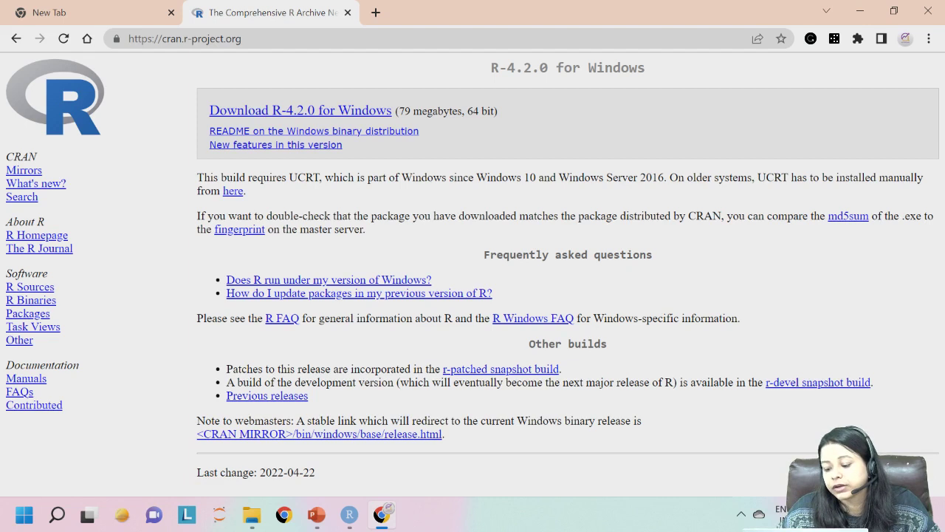
key("super+a")
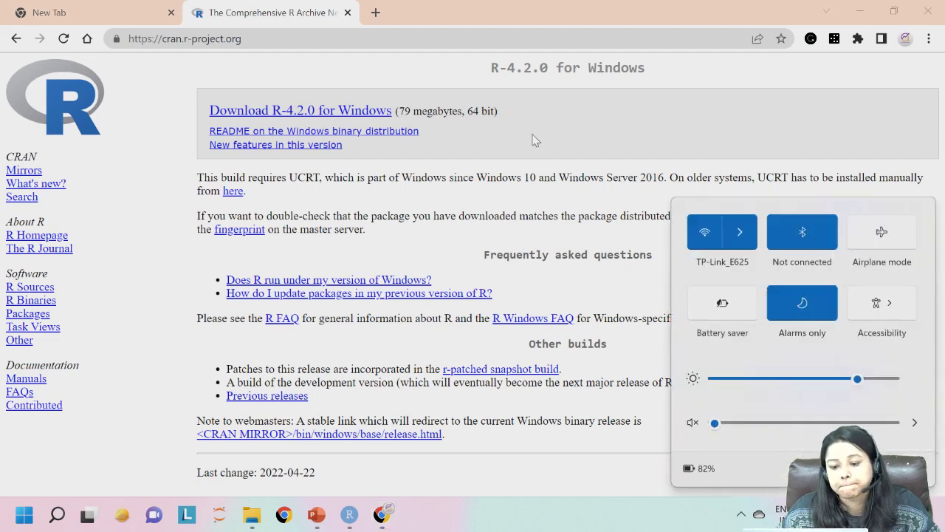
left_click(536, 140)
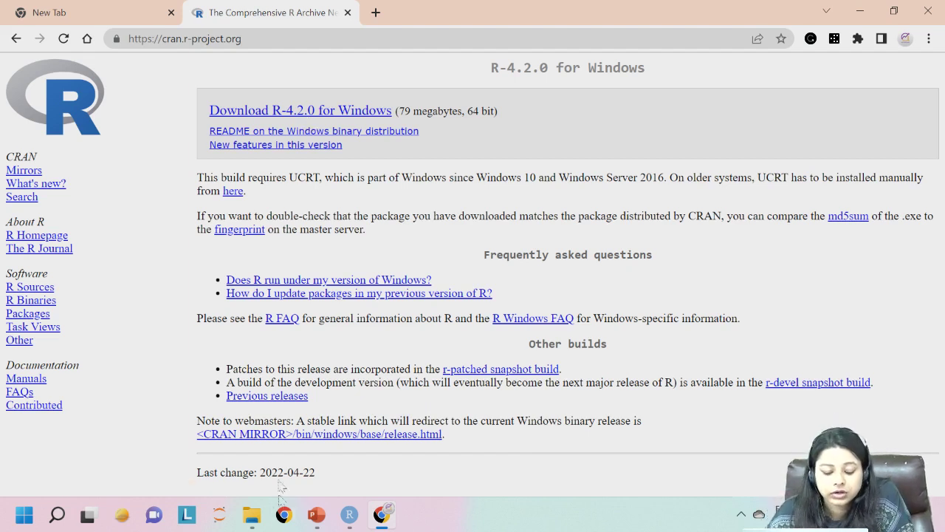
mouse_move(251, 517)
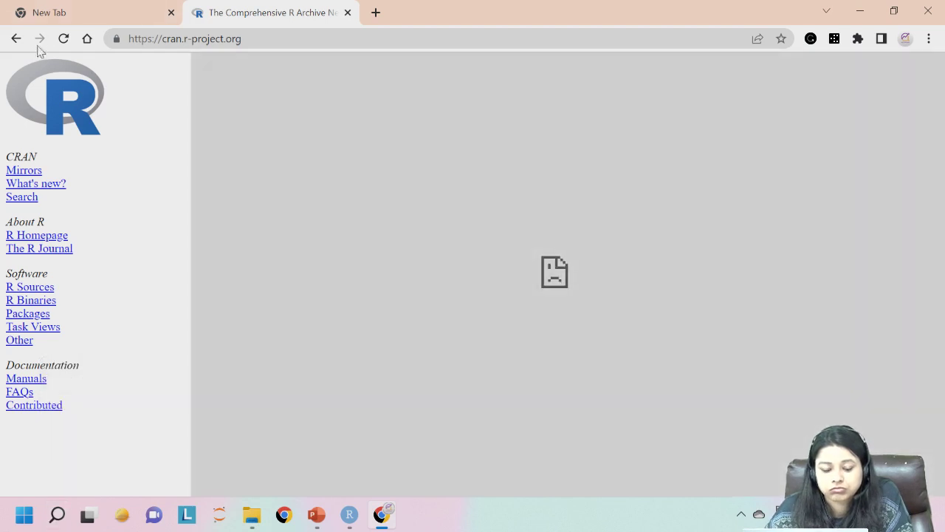
Reload the CRAN page in the browser
left_click(64, 40)
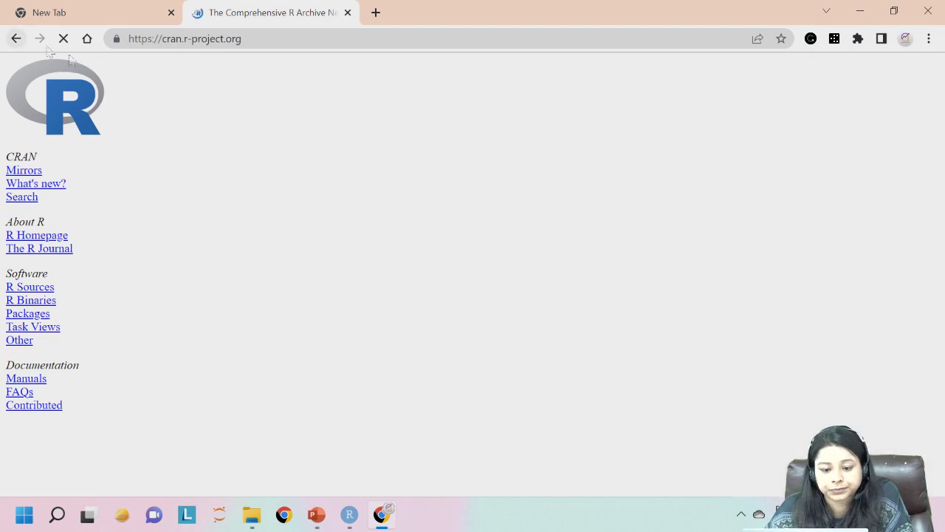
Search the computer for r.exe and for .exe files, and return to the CRAN page
left_click(58, 515)
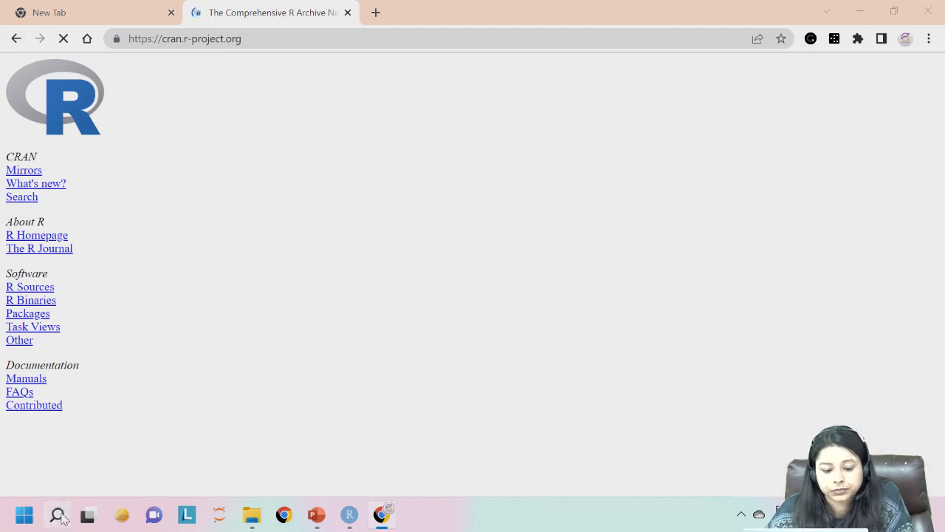
type("r")
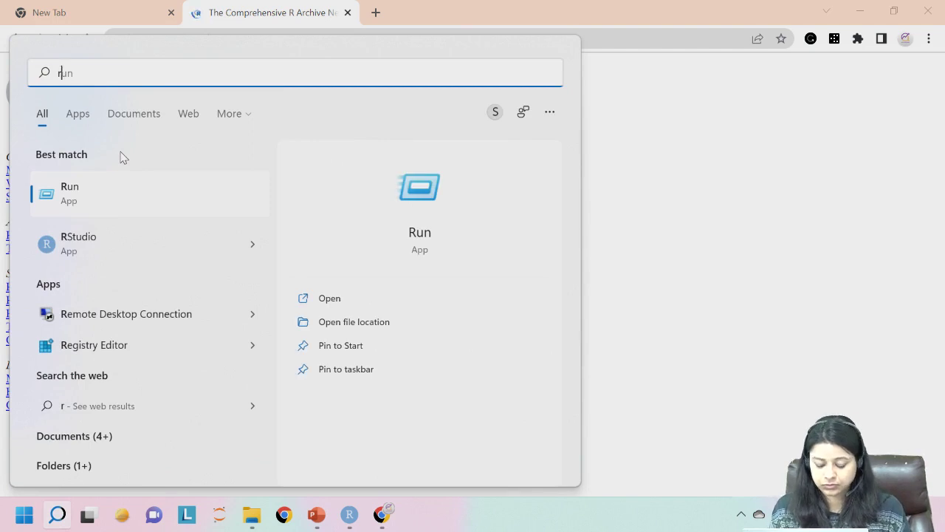
type(".exe")
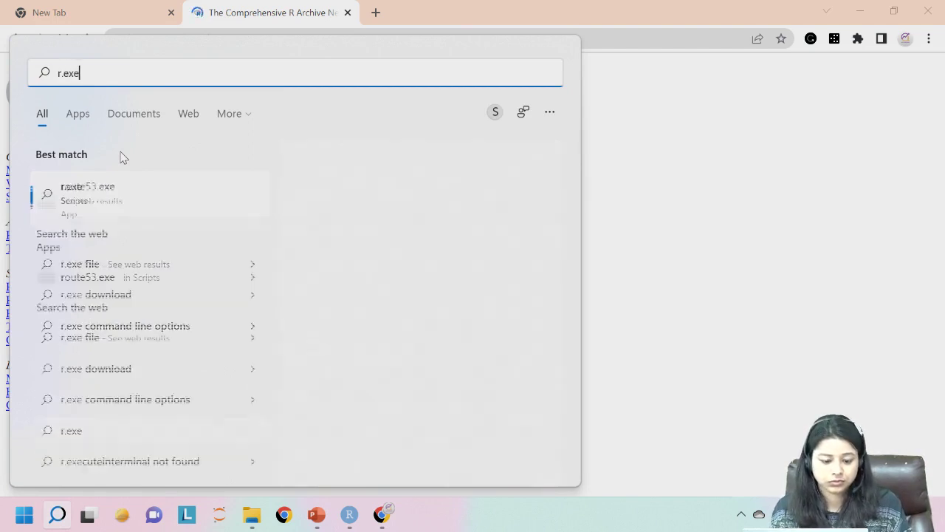
key("BackSpace")
key("BackSpace")
key("BackSpace")
key("BackSpace")
key("BackSpace")
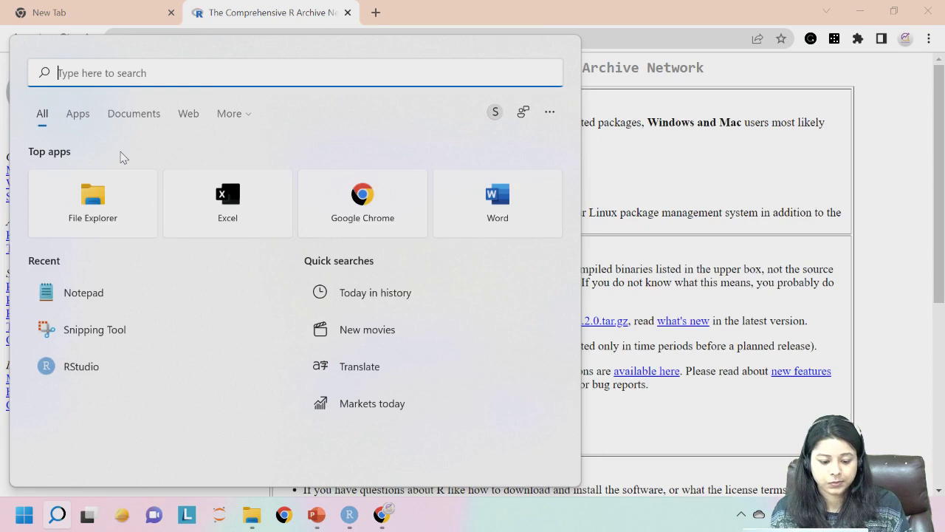
type(".exe")
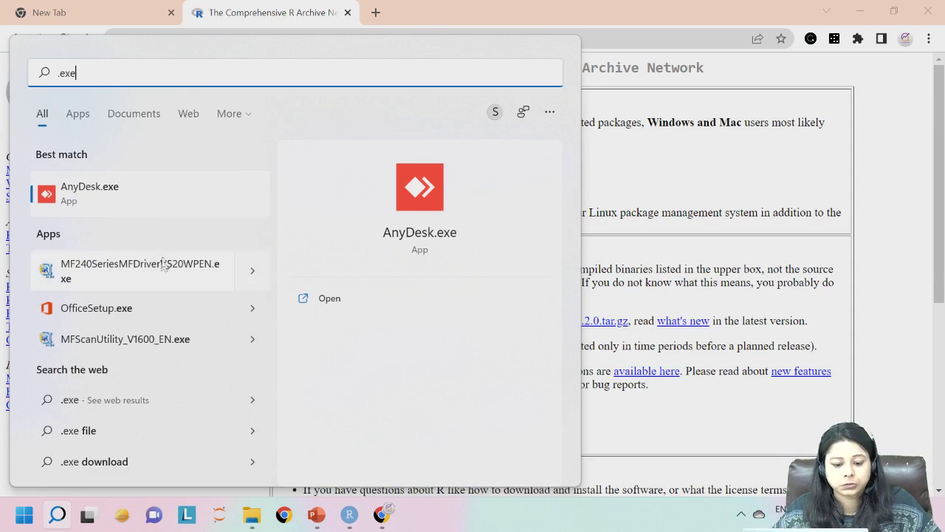
left_click(663, 174)
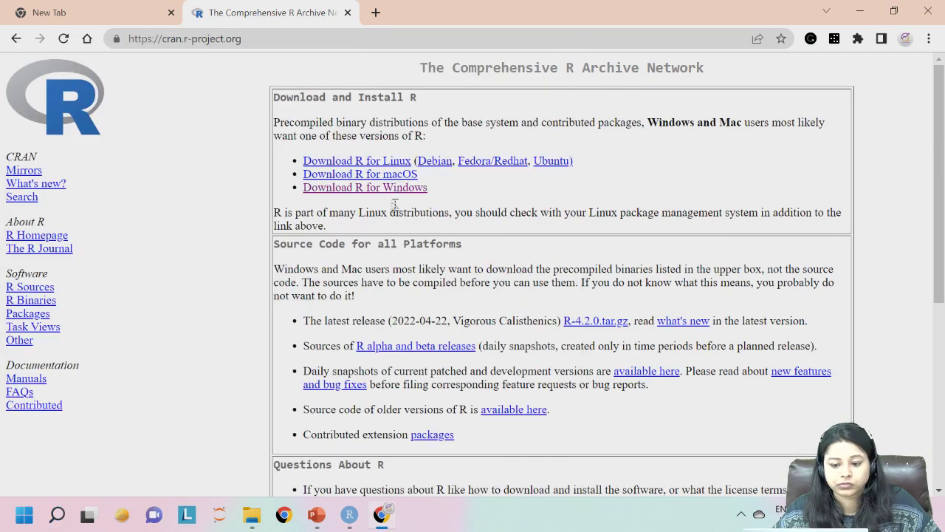
Download the R-4.2.0 base installer for Windows from CRAN, saving it to the Desktop as R-4.2.0-win
left_click(385, 187)
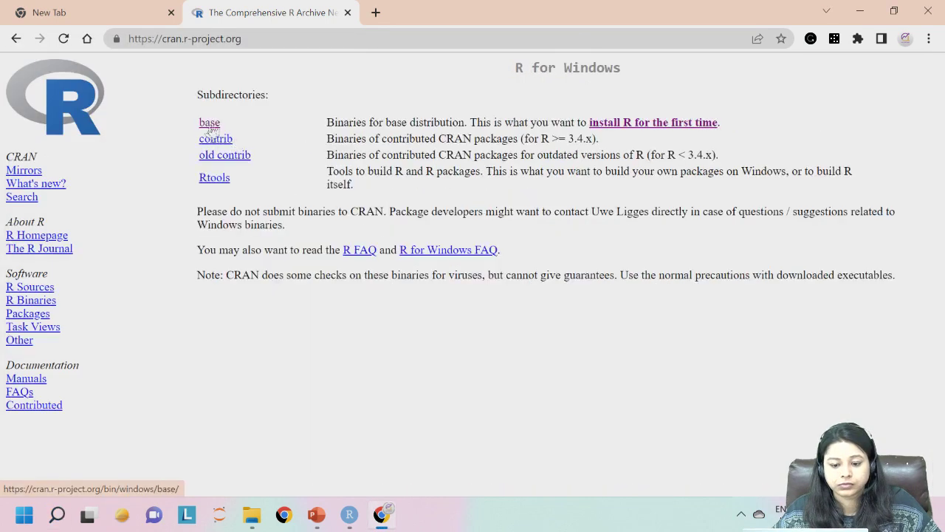
left_click(672, 124)
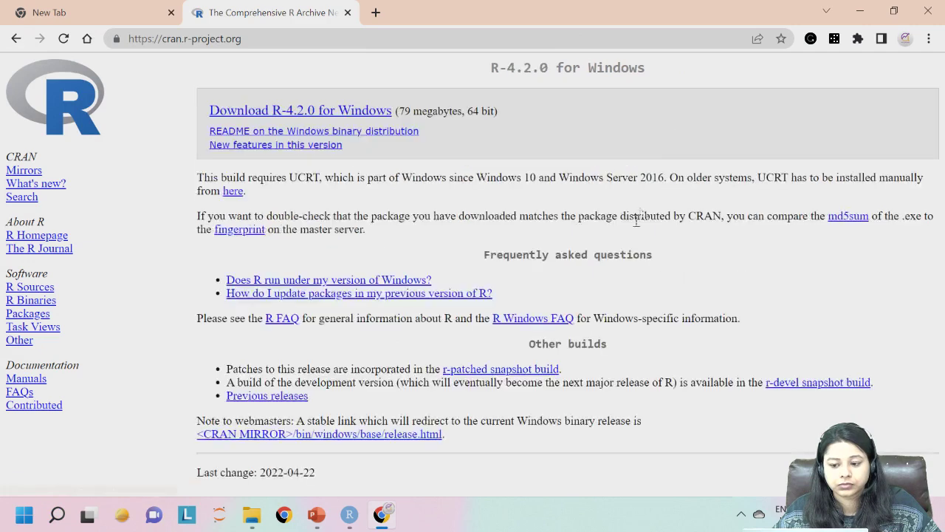
left_click(337, 109)
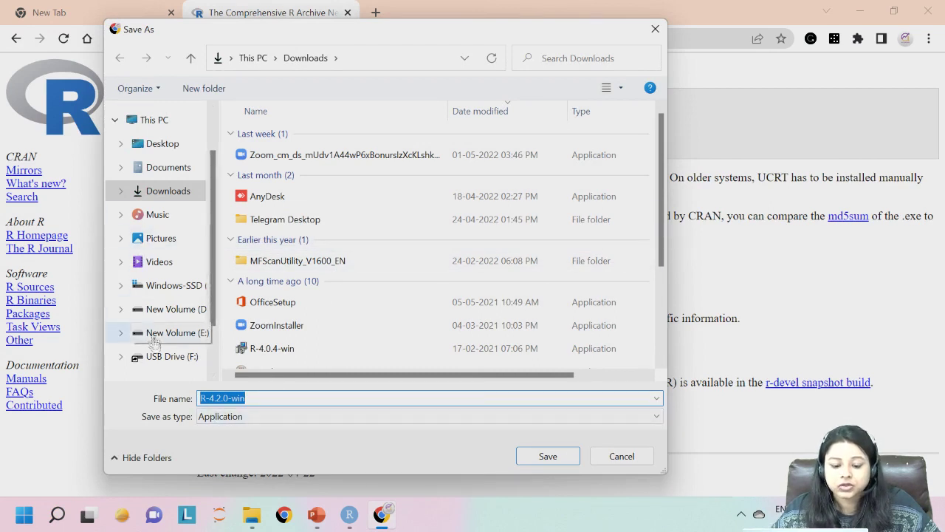
left_click(158, 143)
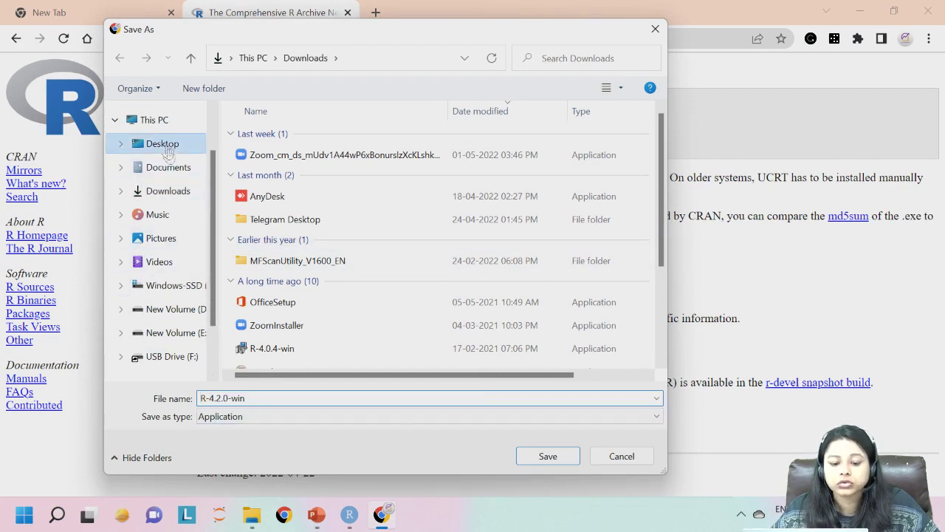
left_click(541, 460)
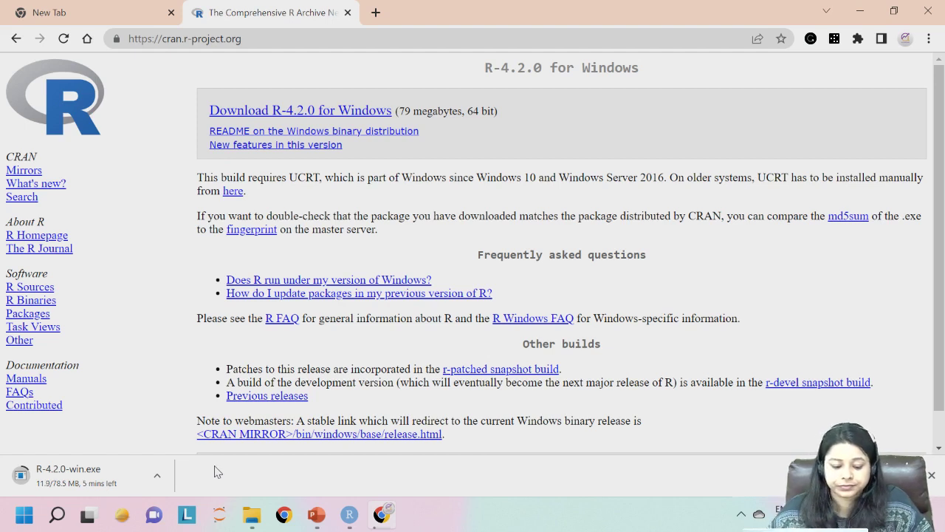
Search the computer for "r-4.2." and close the search
left_click(57, 515)
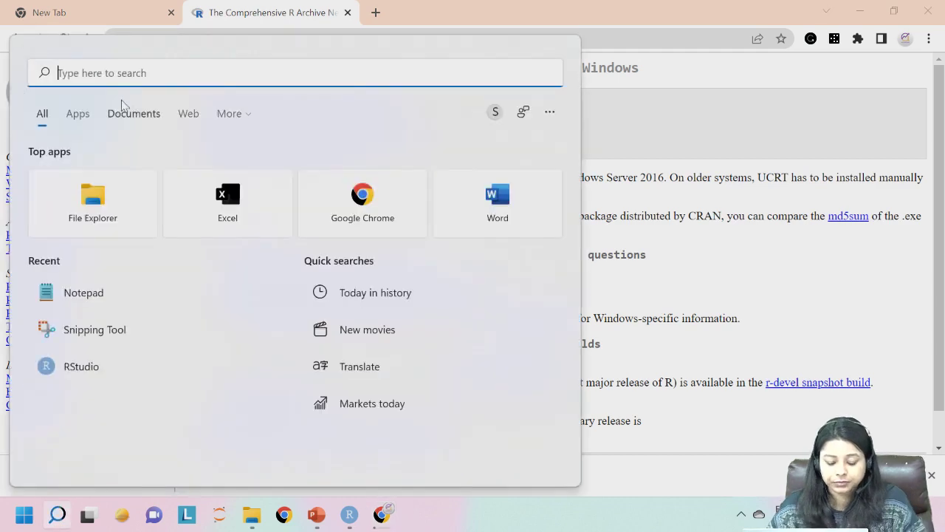
type("r-")
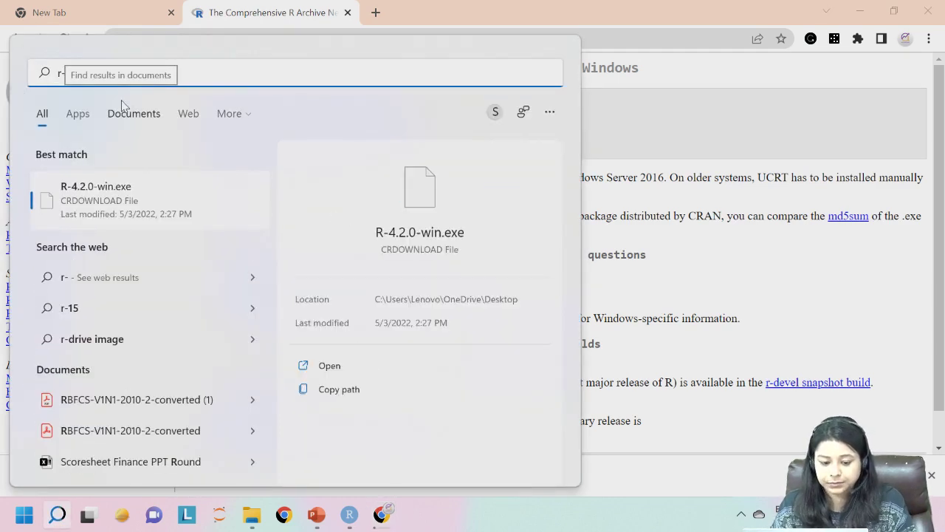
type("4.2.")
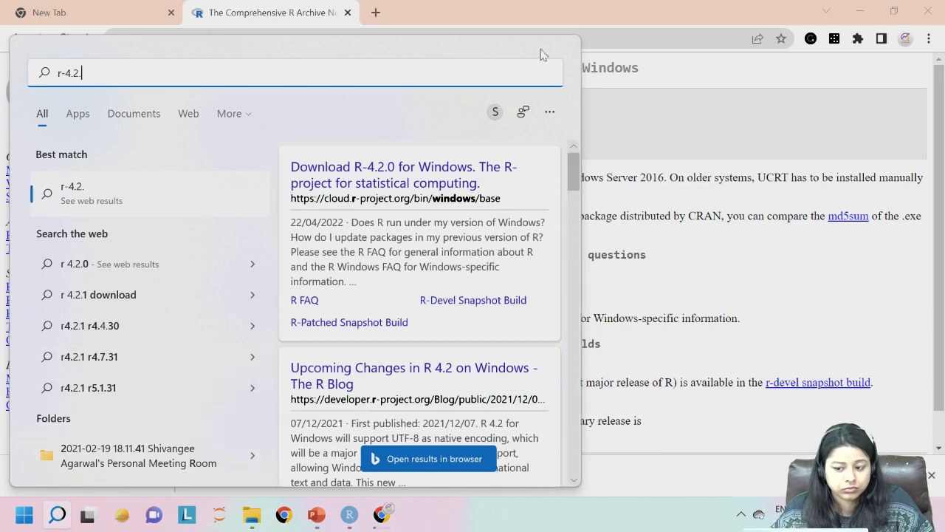
left_click(660, 93)
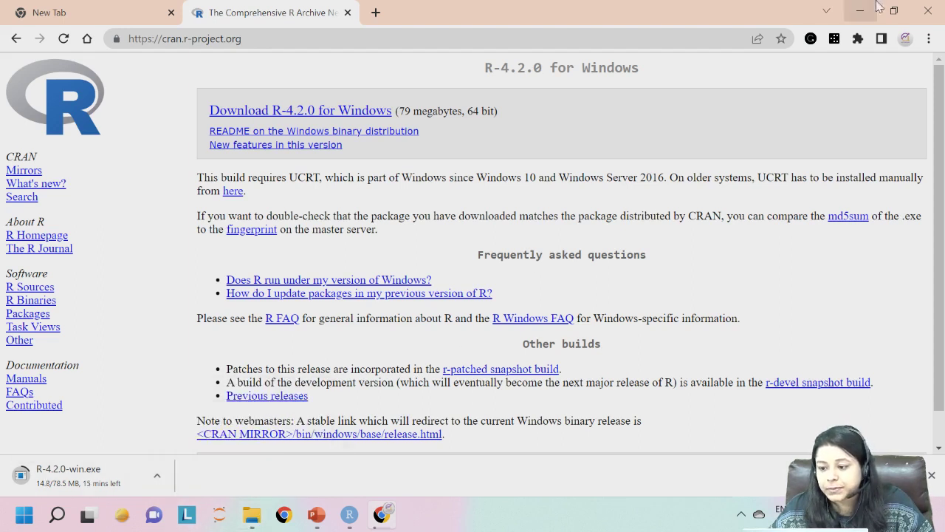
Switch to File Explorer and open the PENDRIVE folder inside ACTUATORS on New Volume (D:)
left_click(251, 515)
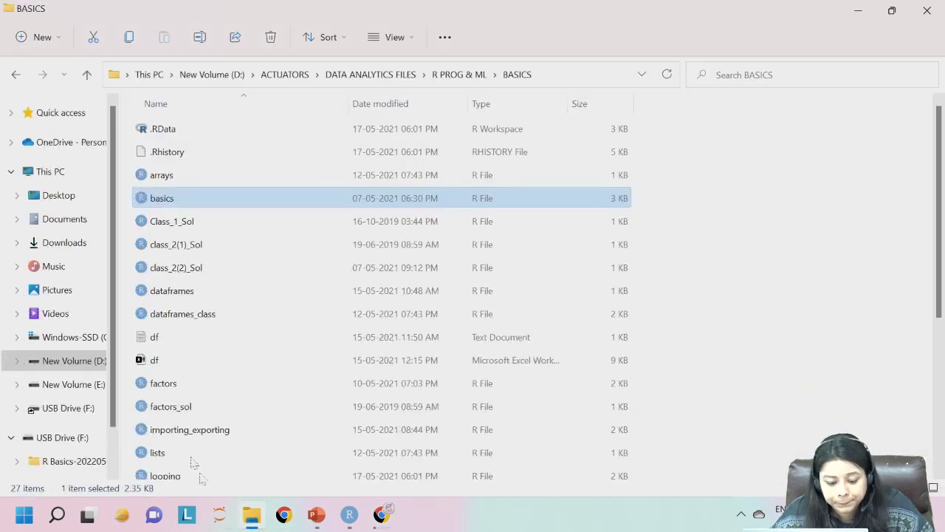
scroll(188, 455, "down", 4)
scroll(185, 448, "up", 4)
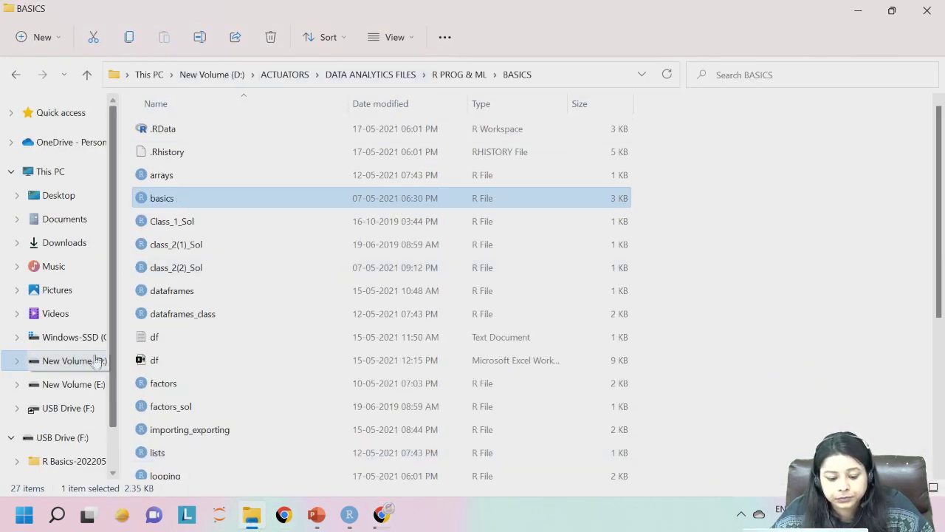
left_click(472, 76)
left_click(392, 77)
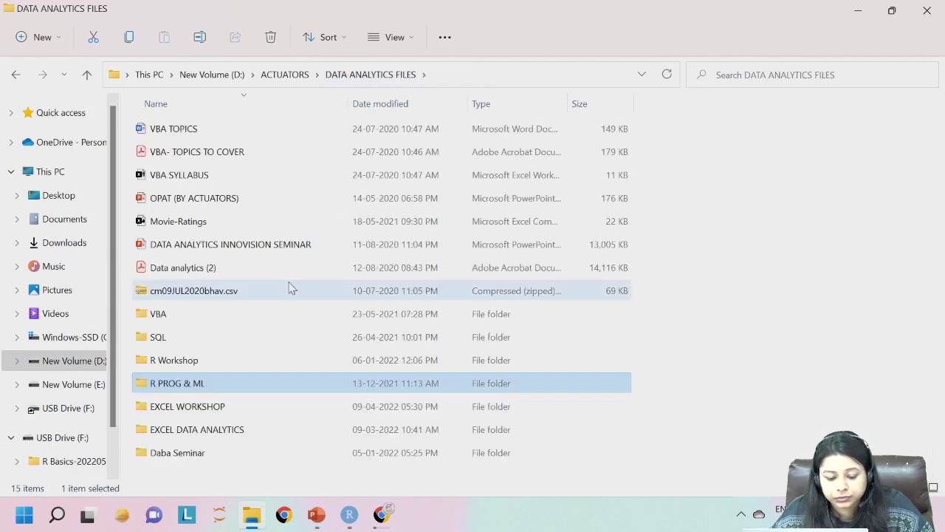
left_click(305, 80)
scroll(231, 392, "down", 5)
scroll(233, 395, "up", 3)
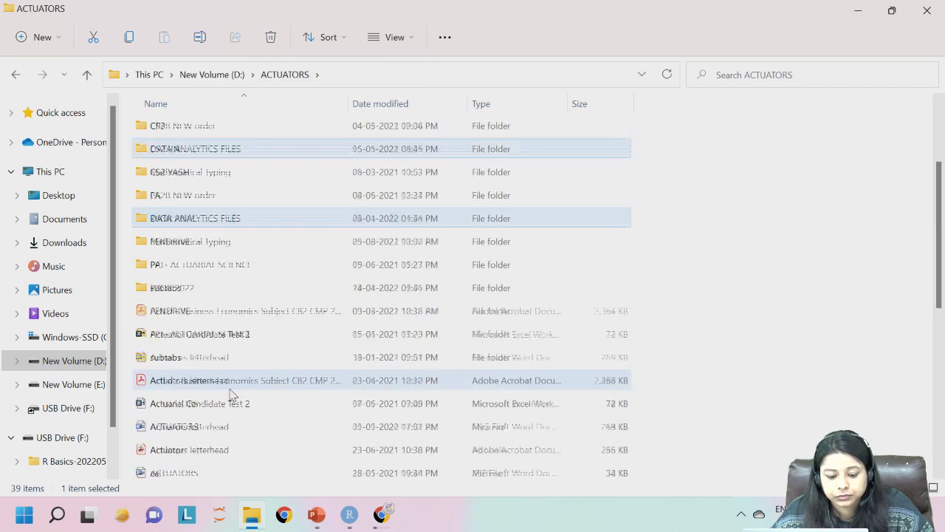
scroll(230, 393, "down", 5)
scroll(230, 395, "up", 8)
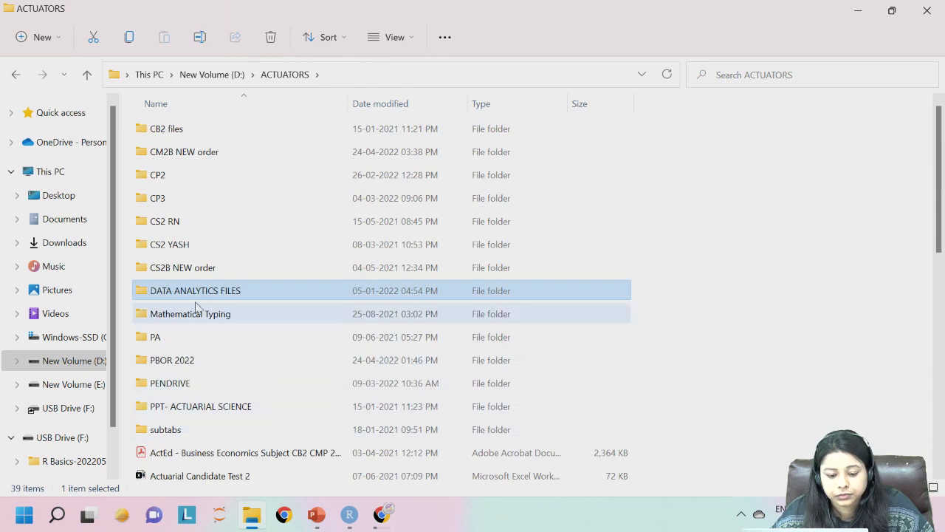
double_click(185, 383)
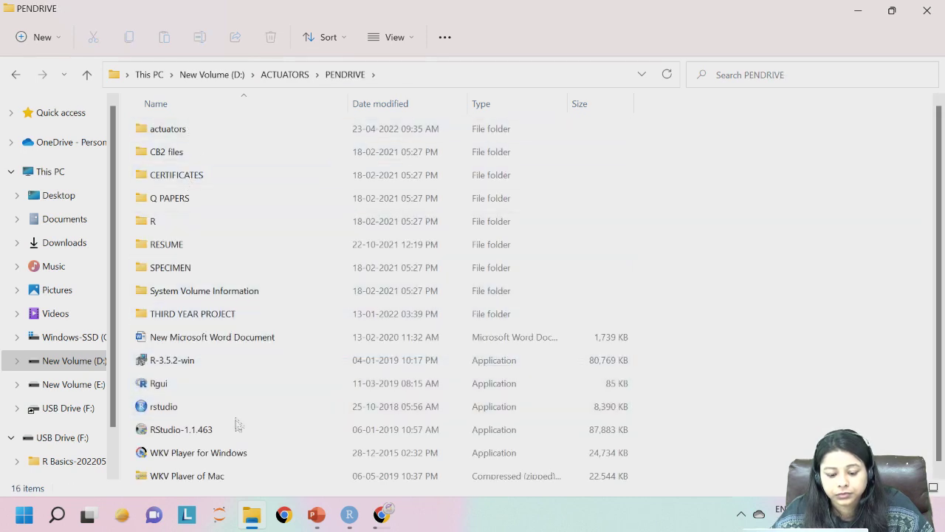
Switch back to Chrome and pause the R-4.2.0-win.exe download
left_click(383, 520)
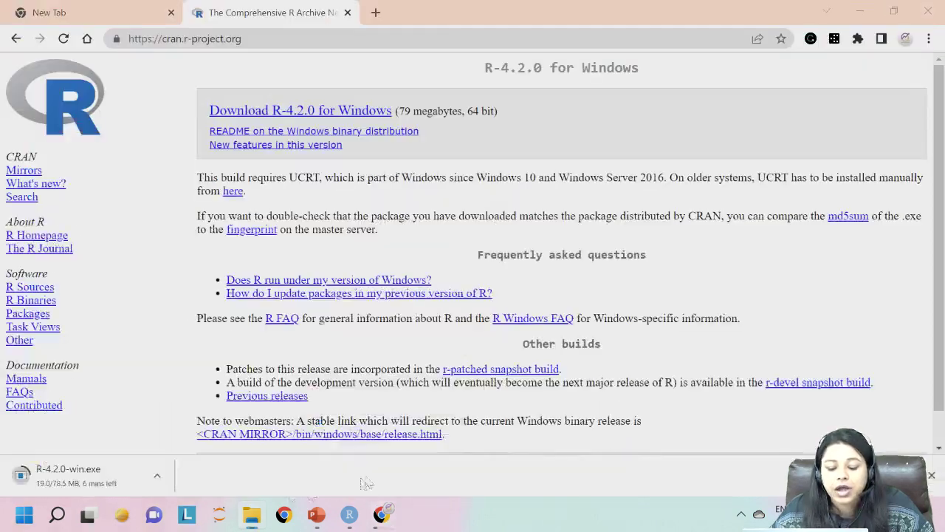
left_click(164, 481)
left_click(171, 403)
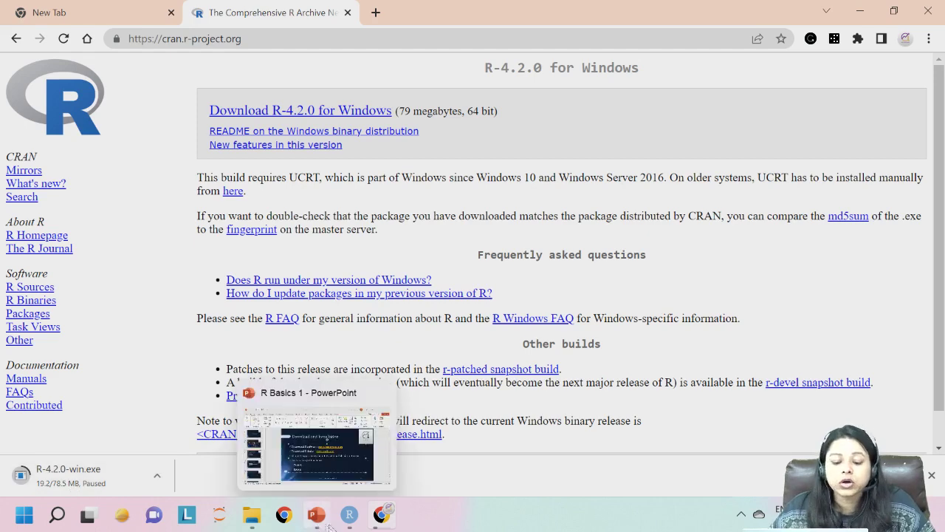
Run the R-3.5.2-win installer from the PENDRIVE folder, allow it to make changes, and choose English as the setup language
left_click(252, 515)
left_click(169, 359)
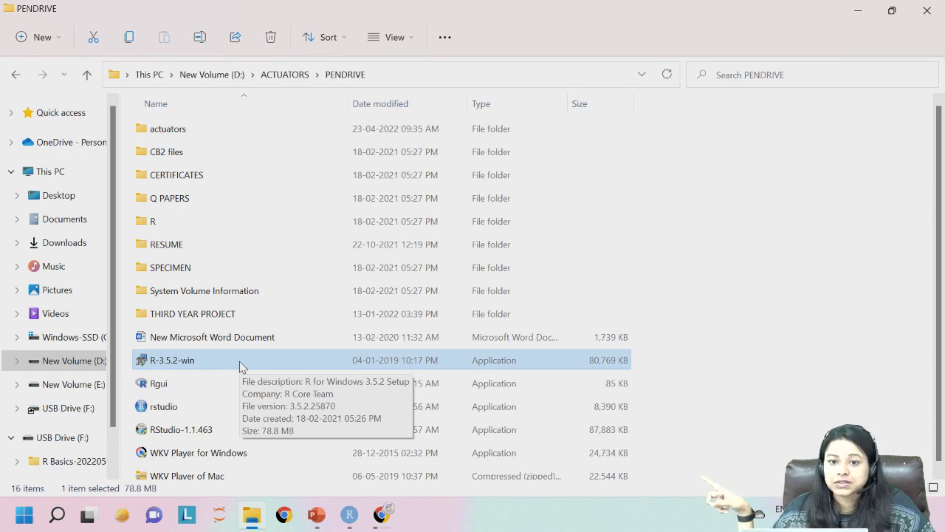
double_click(189, 367)
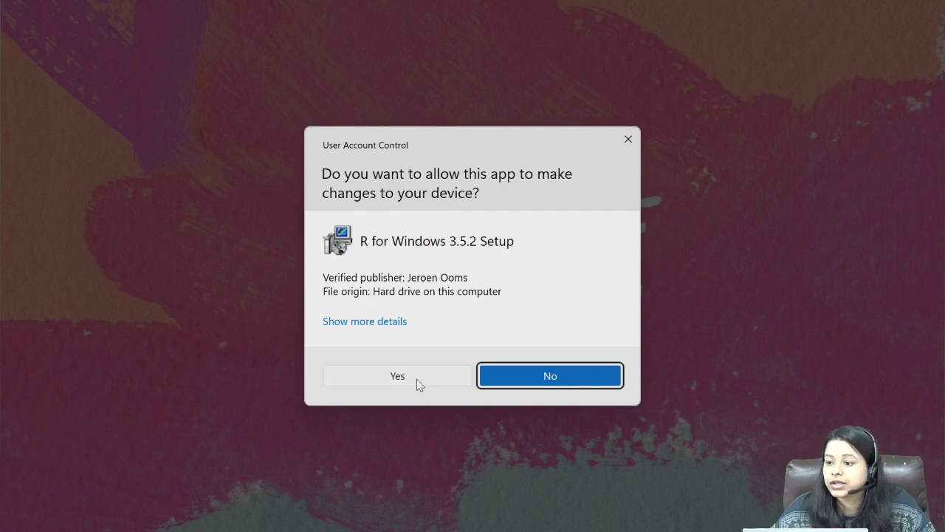
left_click(398, 376)
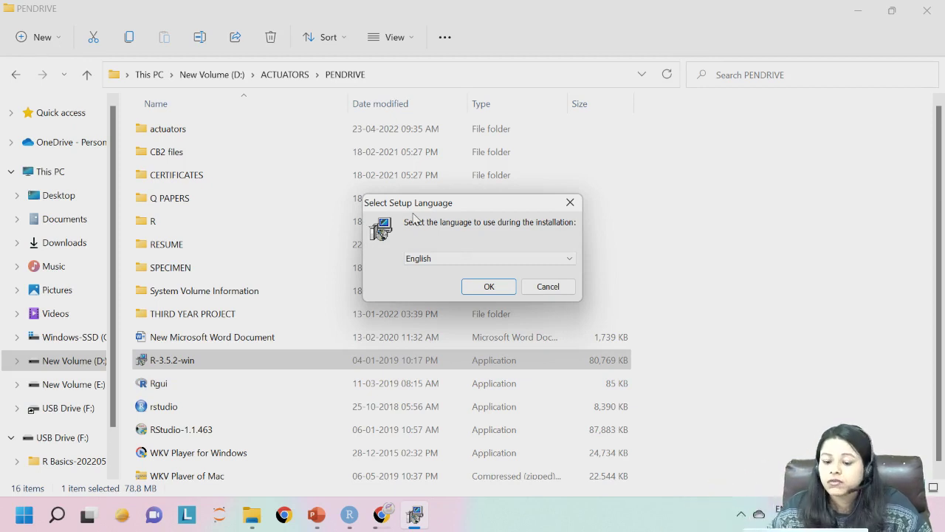
left_click(485, 287)
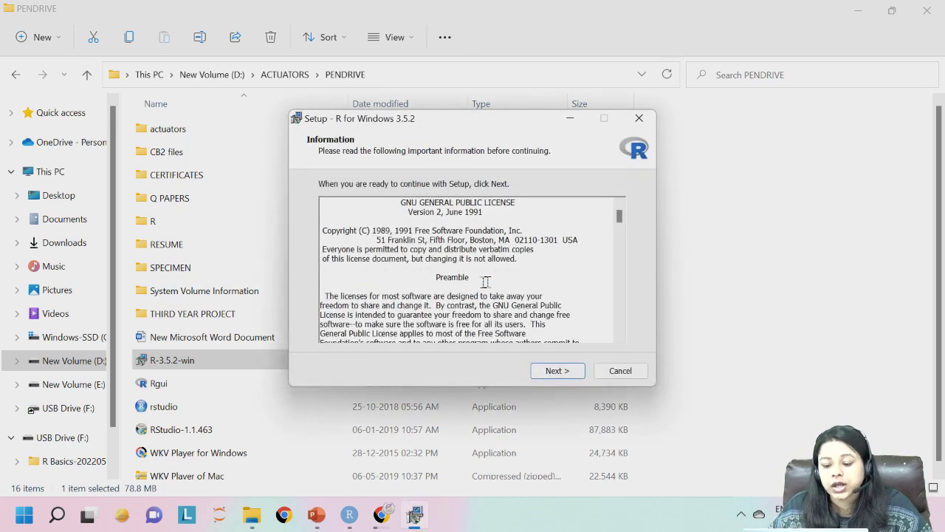
Continue the setup with C:\Program Files\R\R-3.5.2 as the destination, and clear and reselect the 64-bit Files component
left_click(558, 371)
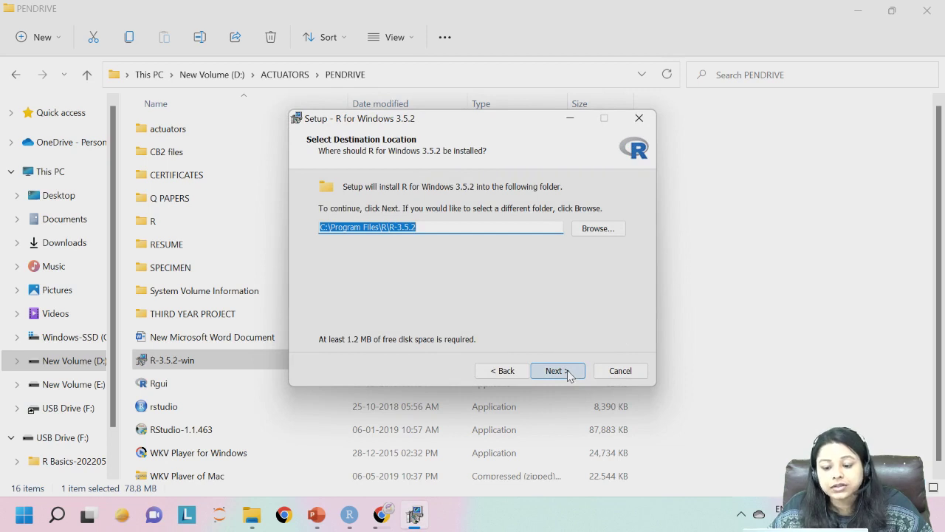
left_click(569, 374)
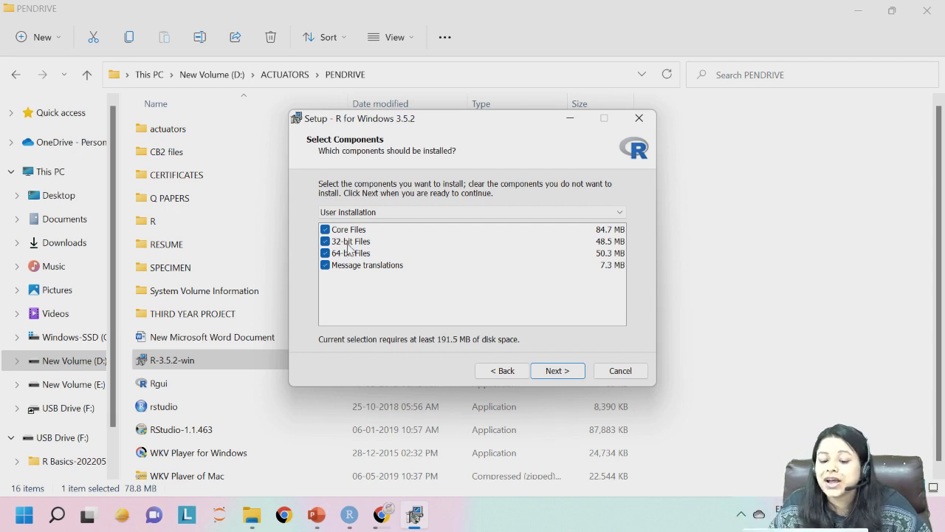
left_click(347, 252)
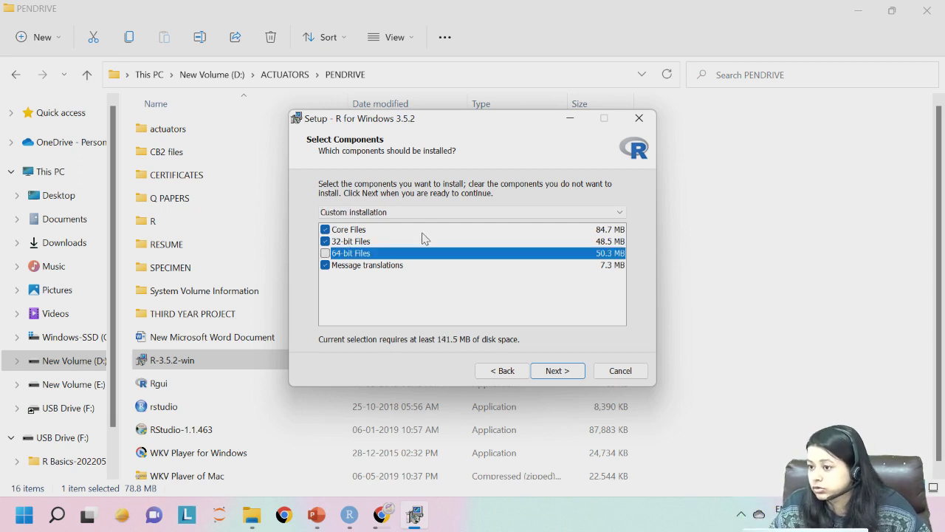
left_click(325, 254)
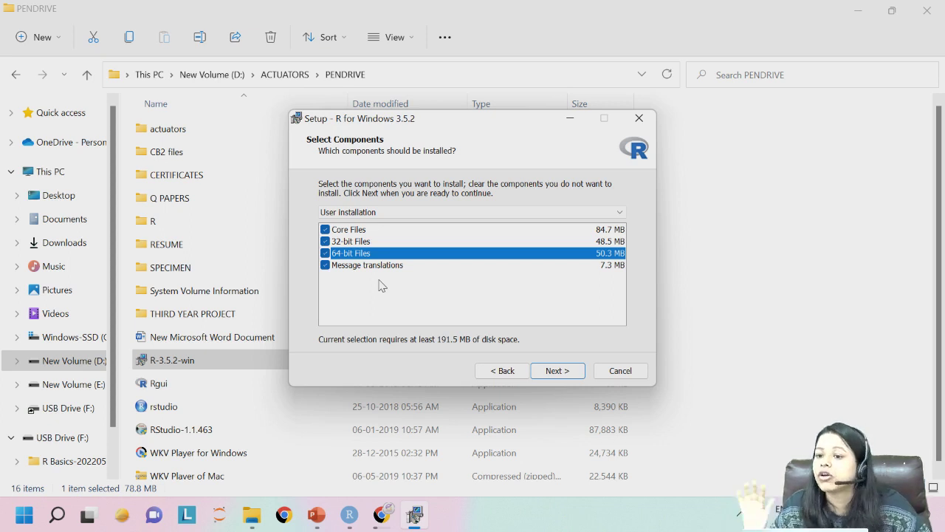
Accept the default startup options and Start Menu folder R, add a desktop shortcut, and start installing R 3.5.2
left_click(557, 375)
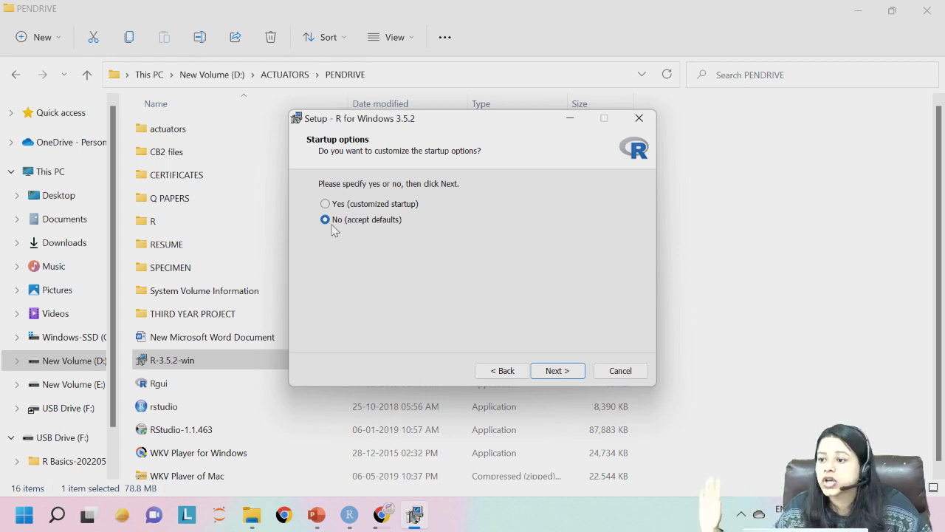
left_click(554, 371)
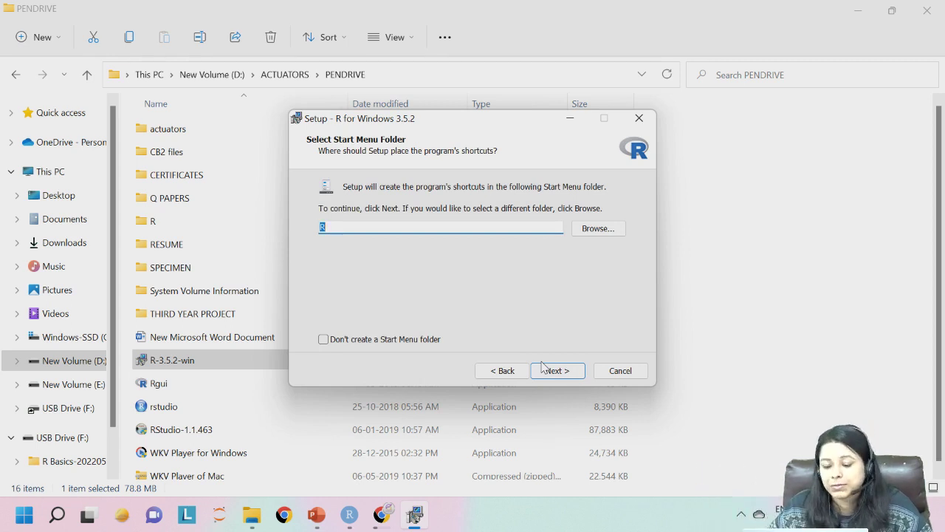
left_click(558, 371)
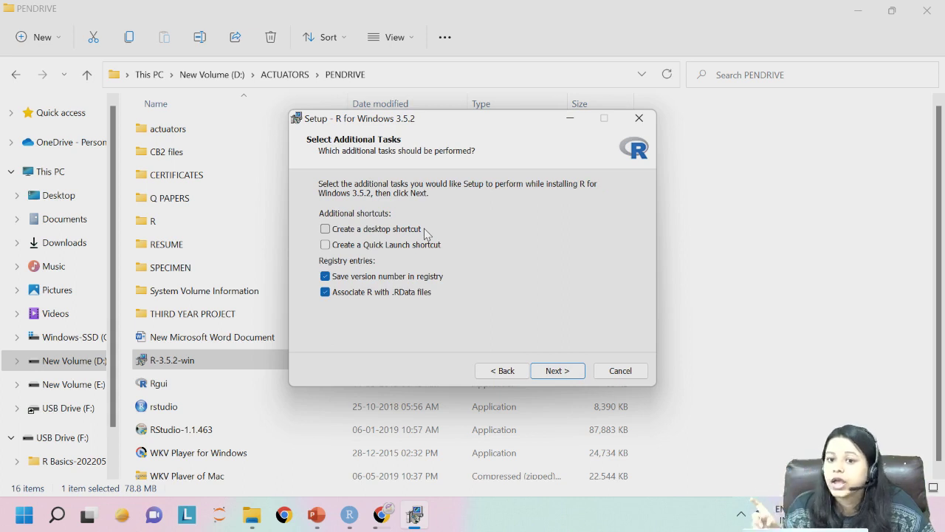
left_click(347, 235)
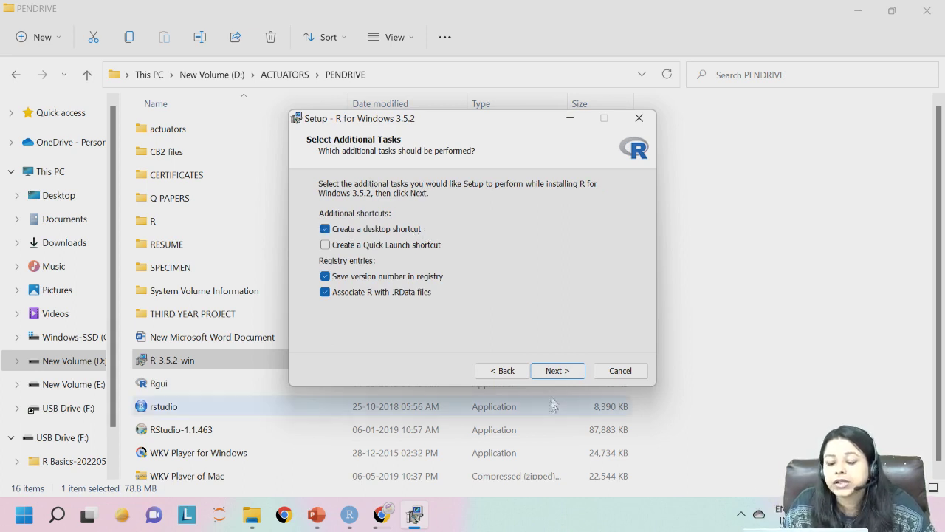
left_click(558, 372)
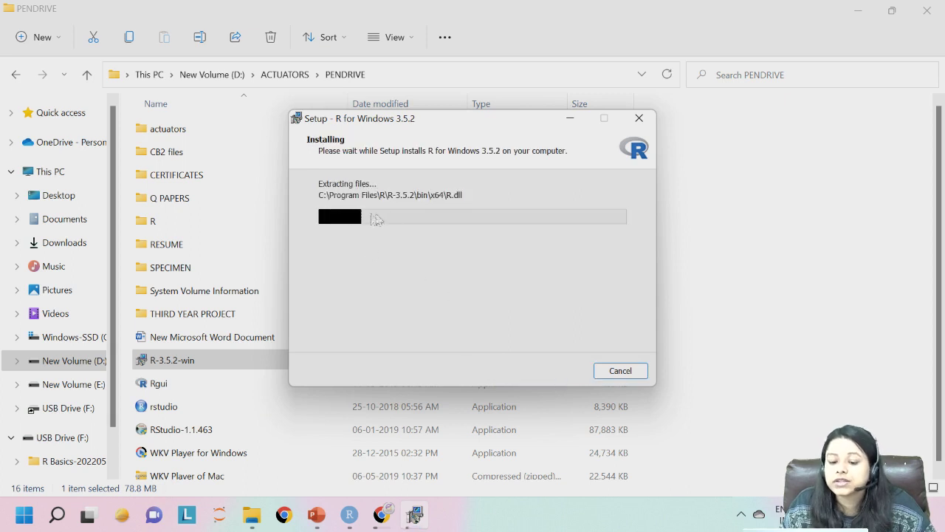
Cancel the running R 3.5.2 installation and exit Setup
left_click(620, 371)
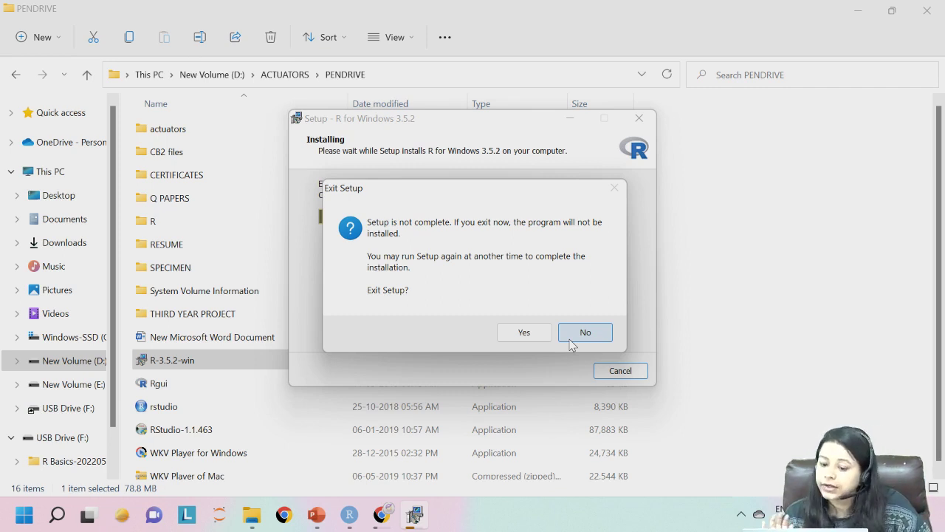
left_click(524, 333)
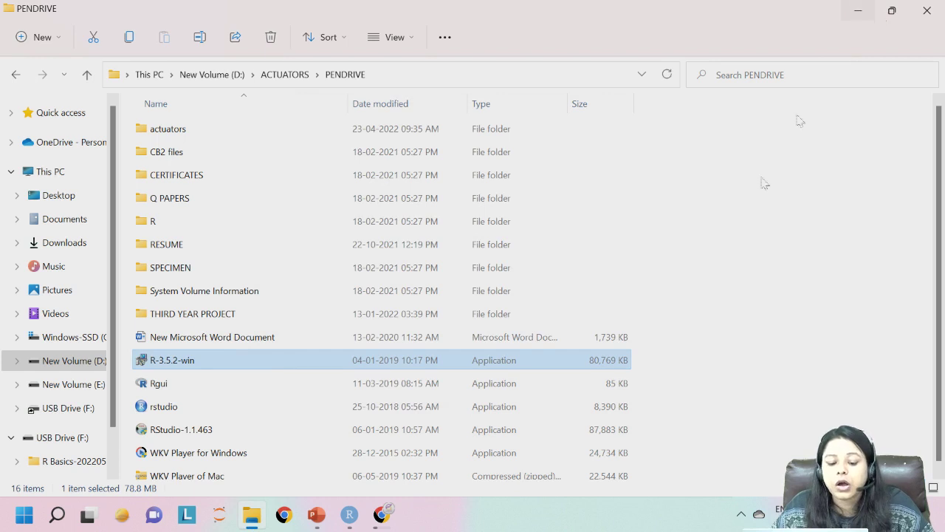
Search Windows for RGui, open R x64 4.0.5, and enter 3+8 at the console prompt without running it
left_click(51, 521)
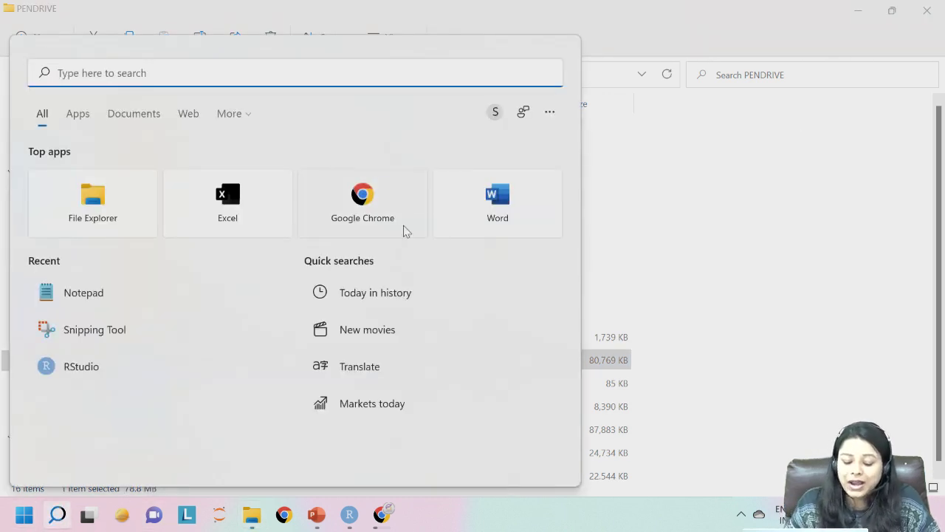
type("r")
key("BackSpace")
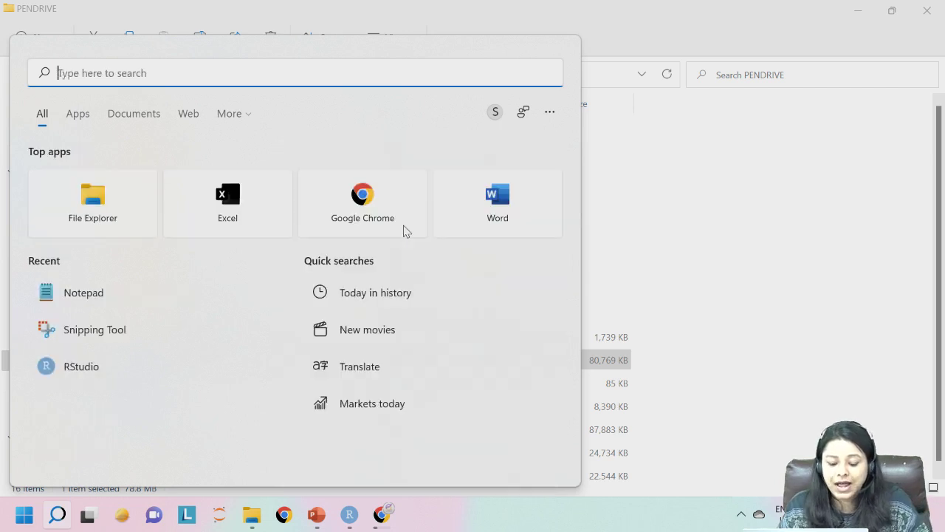
type("RGui")
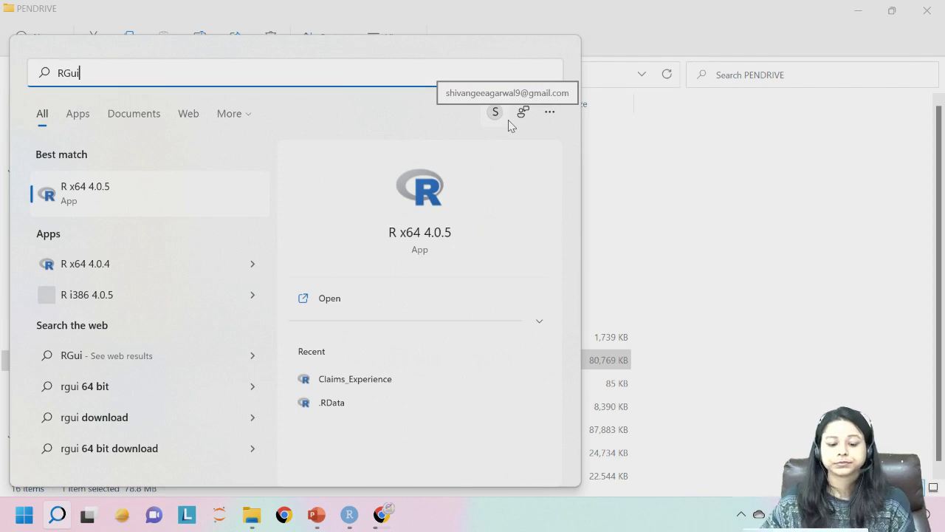
left_click(103, 195)
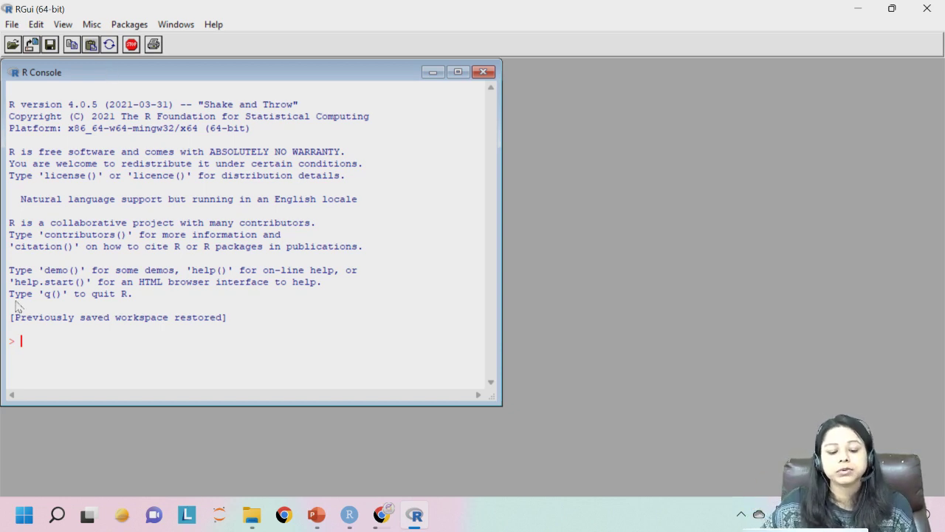
left_click(28, 340)
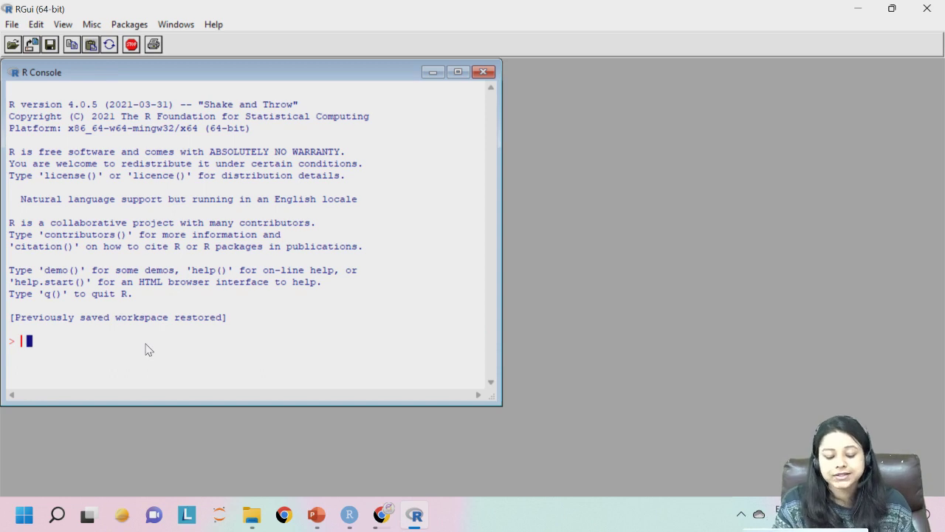
type("3+8")
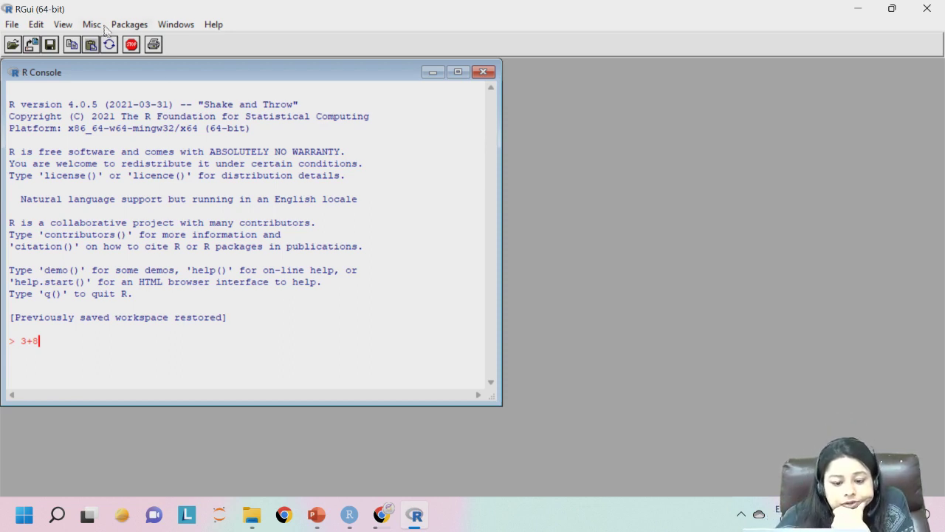
Set the console font size to 28 in the GUI preferences and accept the change
left_click(63, 25)
left_click(35, 24)
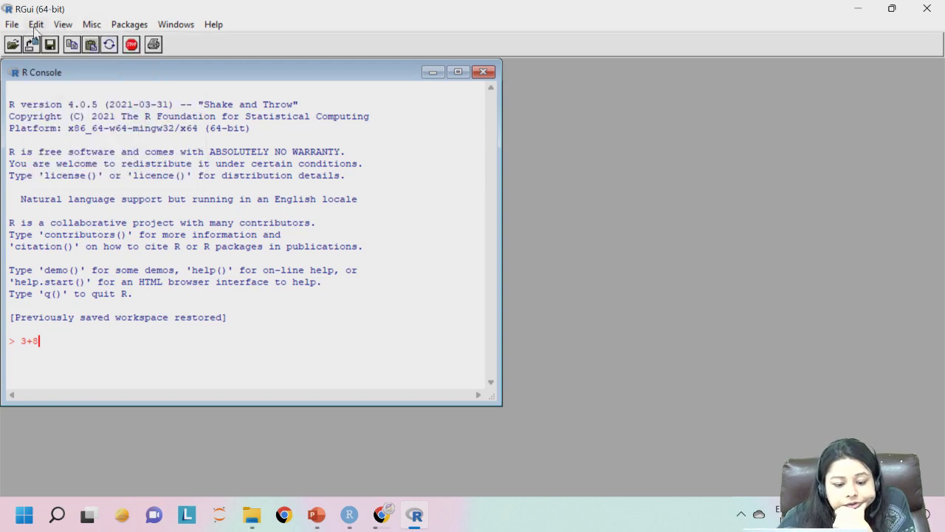
left_click(36, 24)
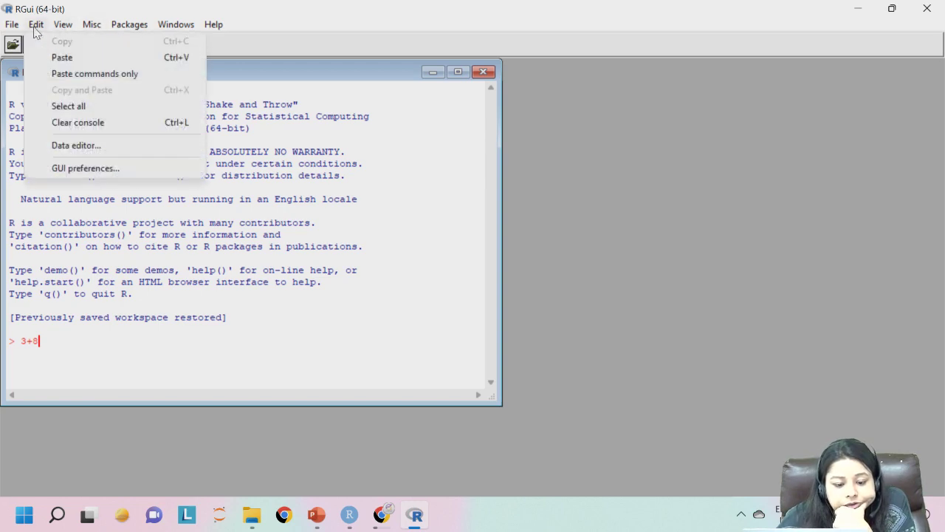
left_click(79, 169)
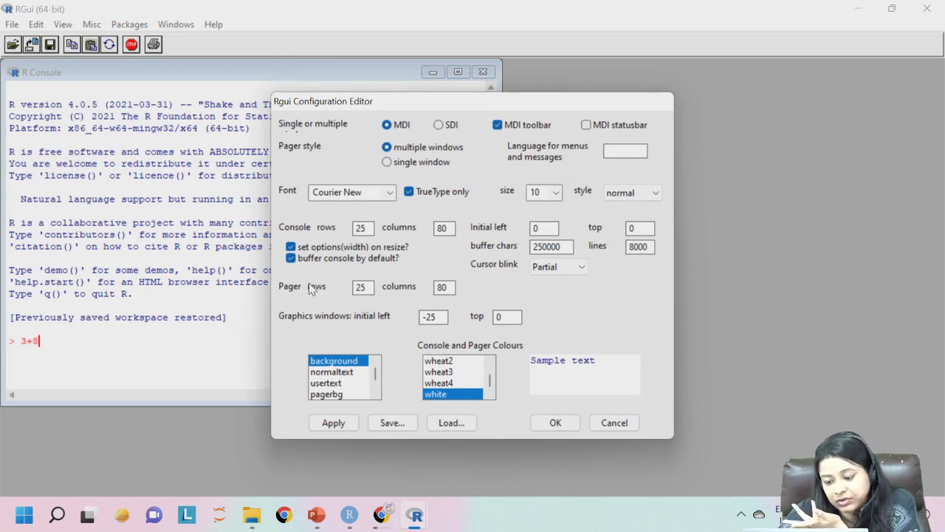
left_click(559, 193)
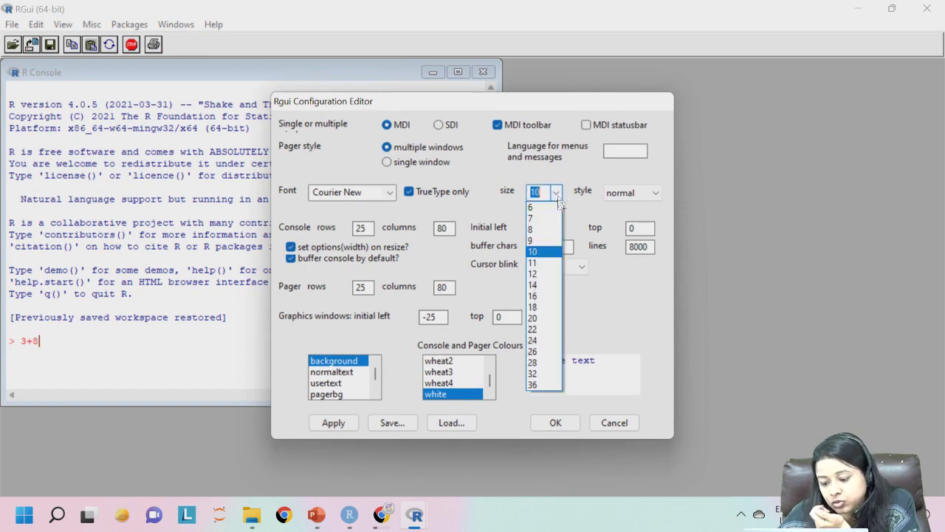
left_click(573, 419)
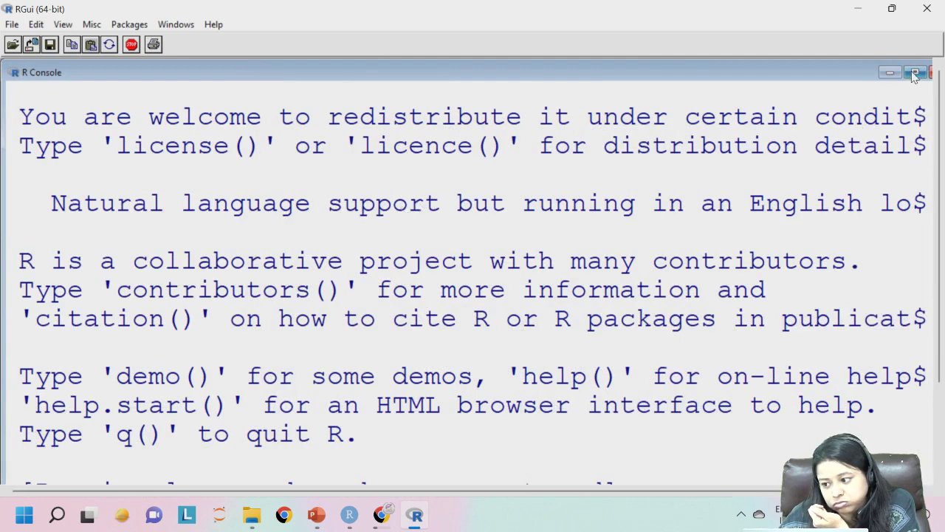
Set the console font size to 20 in the GUI preferences and apply it
left_click(62, 25)
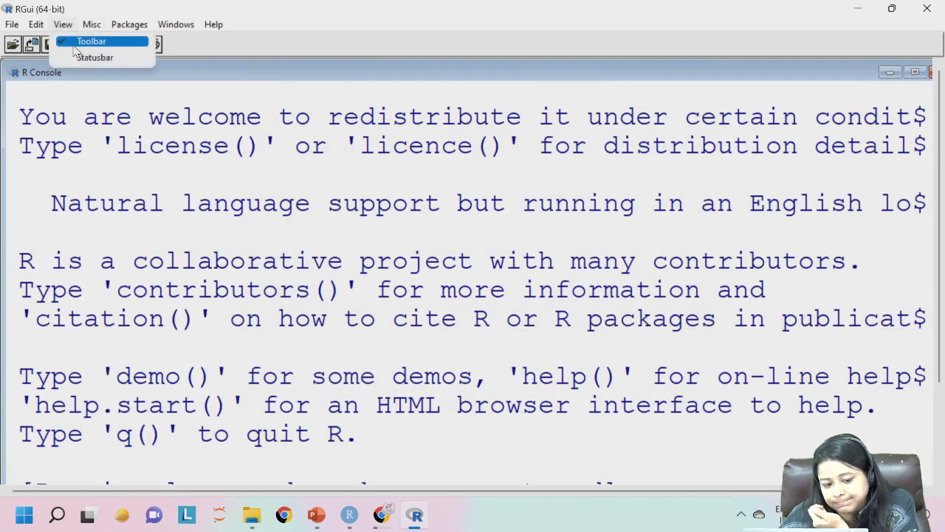
mouse_move(87, 26)
mouse_move(36, 25)
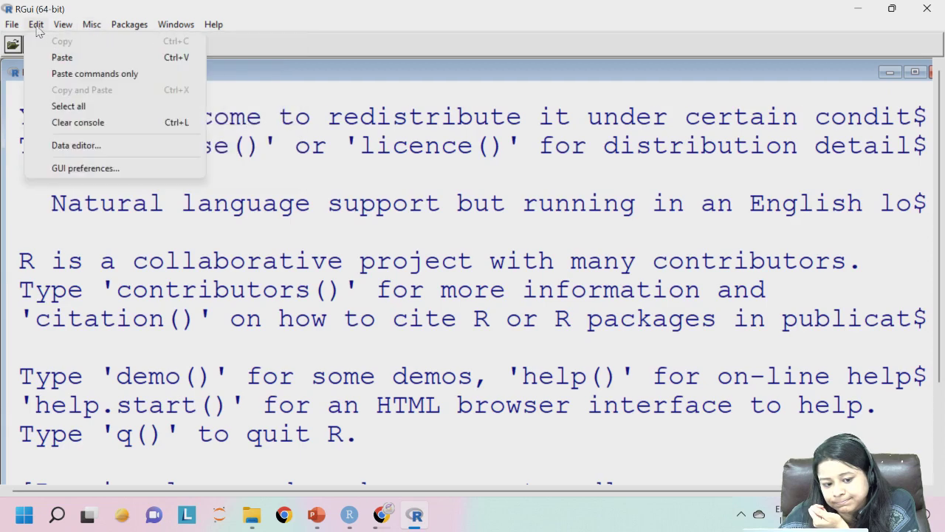
left_click(77, 169)
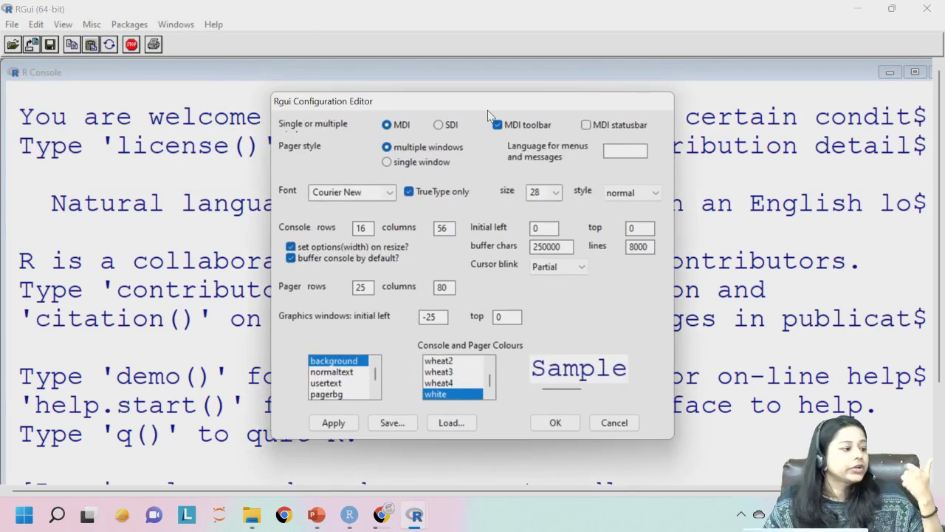
left_click(555, 192)
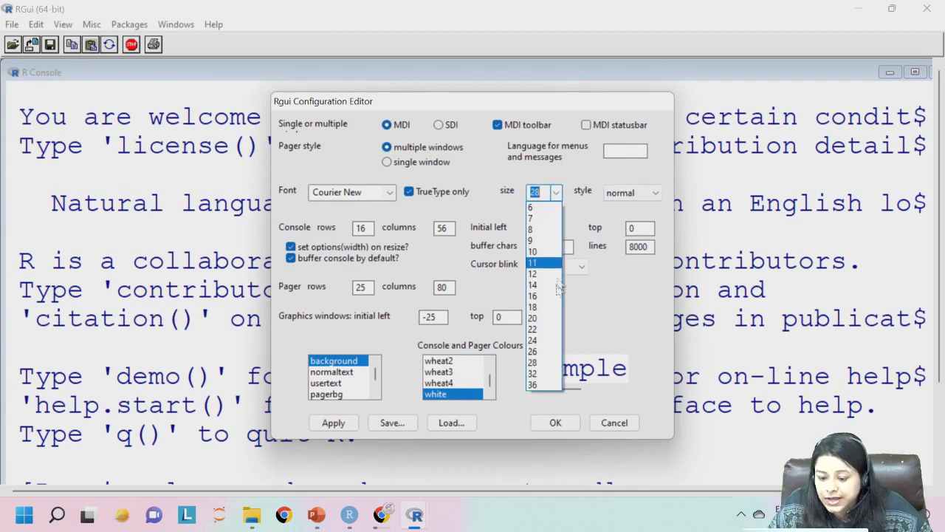
left_click(543, 322)
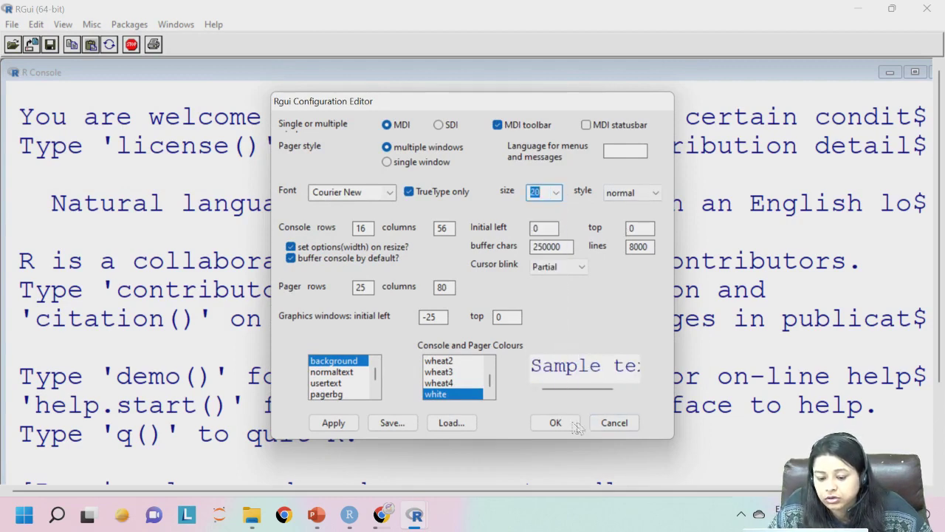
left_click(353, 427)
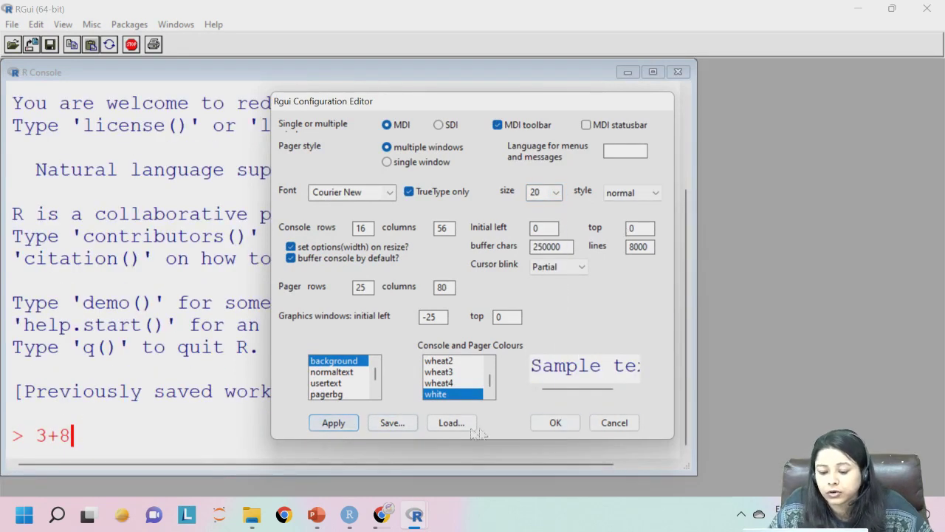
left_click(555, 422)
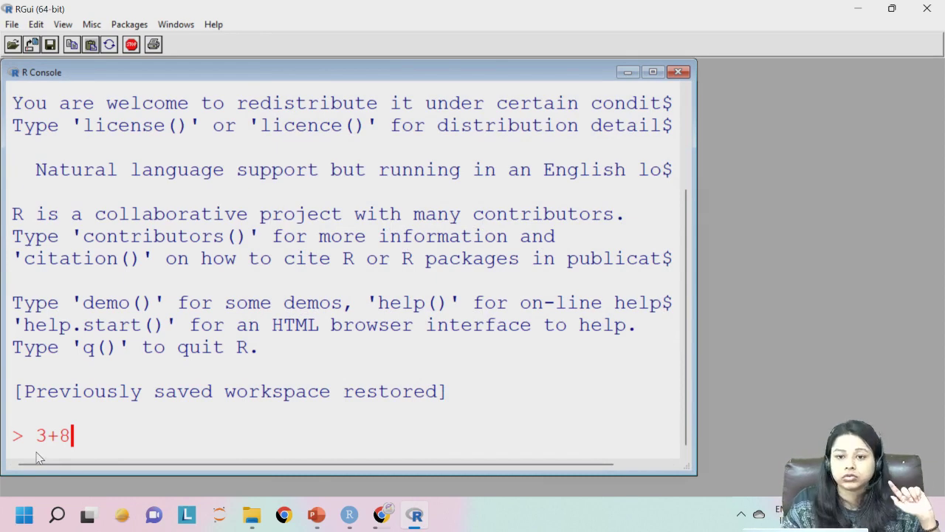
Run 3+8 in the console, and quit R with q(), saving the workspace image
key("Return")
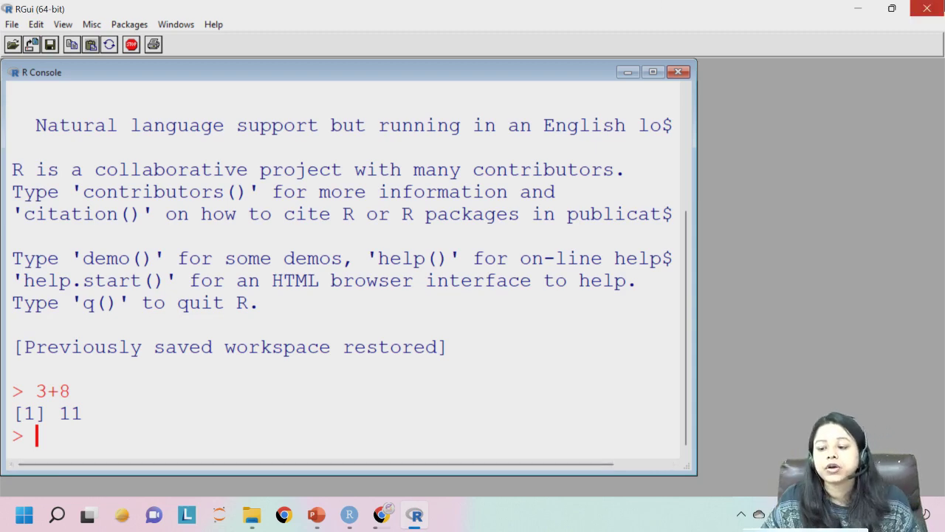
type("q()")
key("Return")
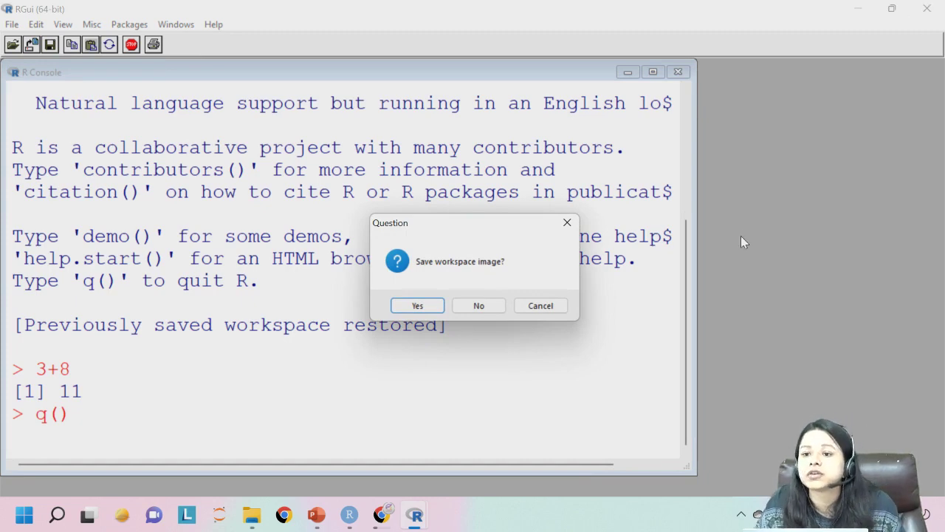
left_click(430, 310)
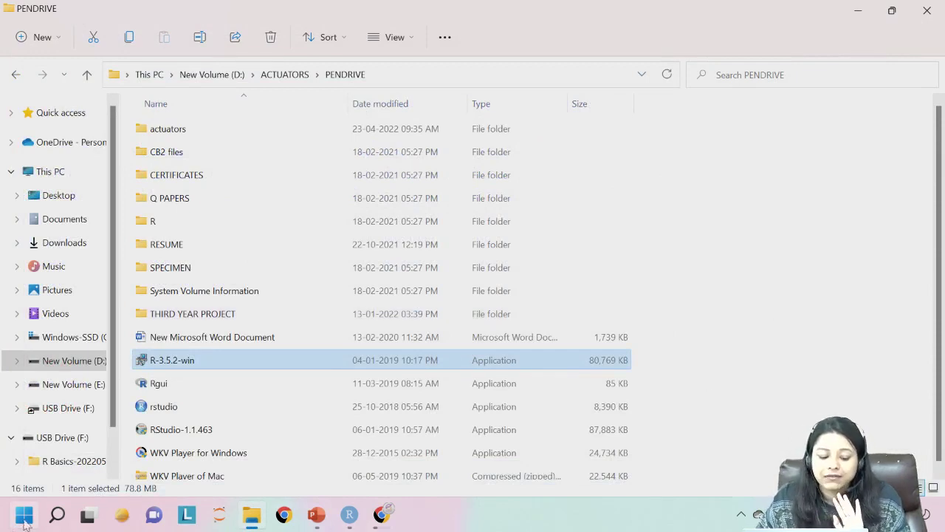
Reopen R x64 4.0.5, create a new script, and move its editor window slightly upward
left_click(57, 515)
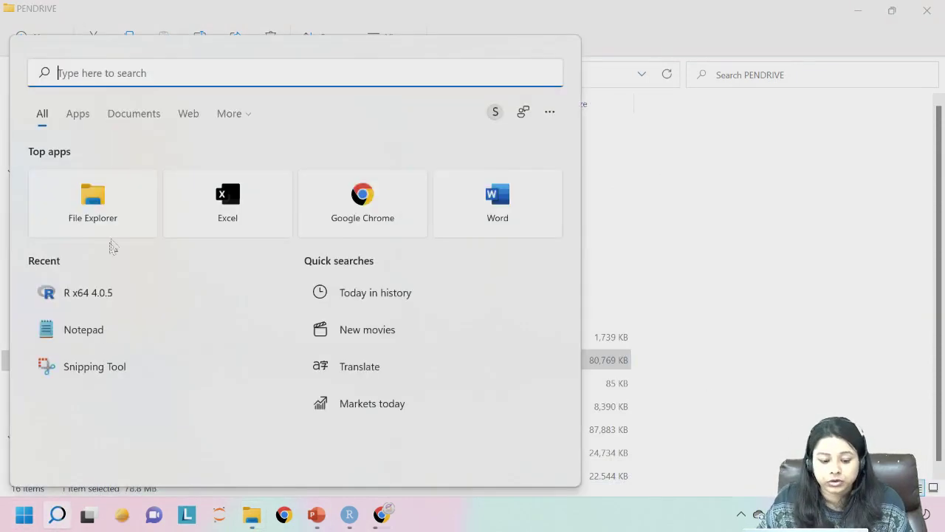
left_click(96, 292)
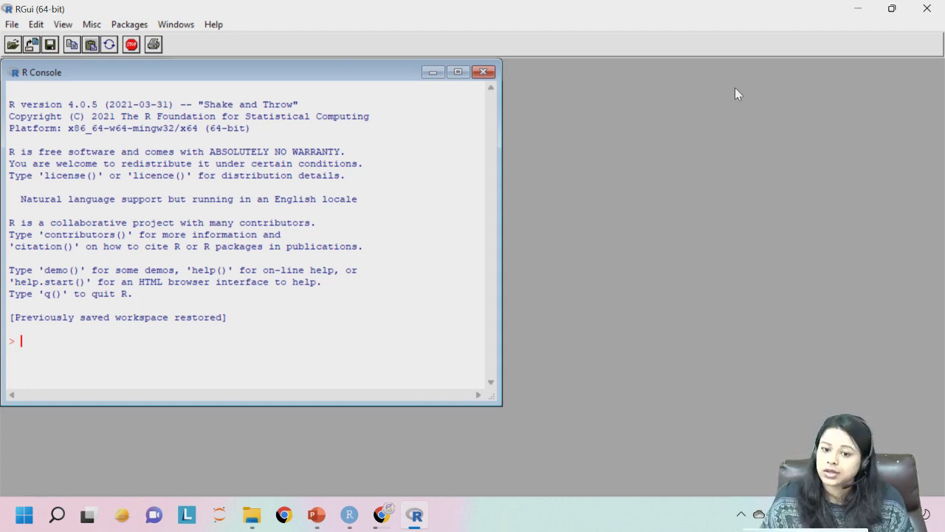
left_click(11, 26)
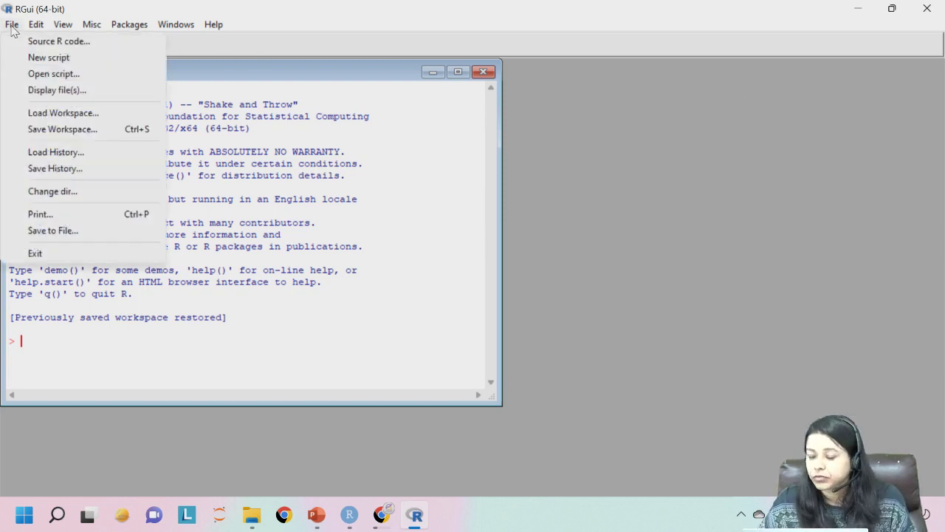
left_click(55, 59)
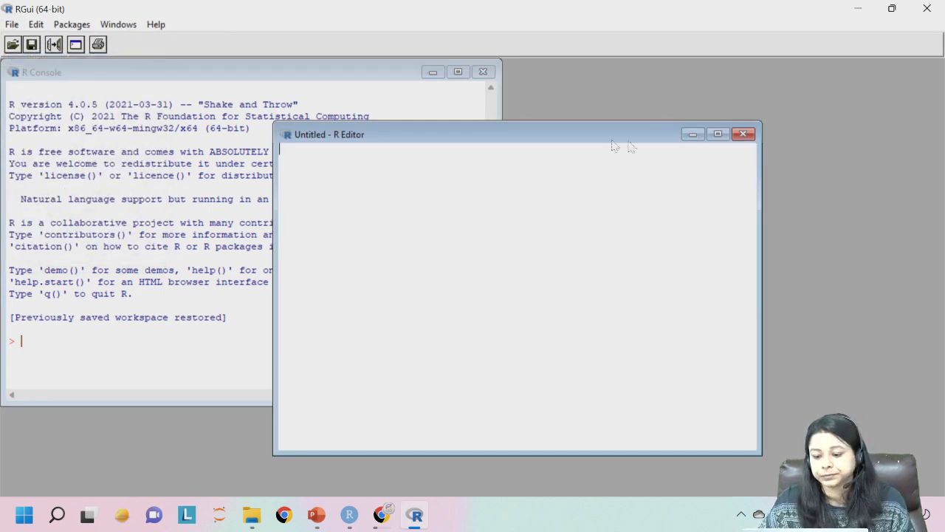
left_click_drag(612, 144, 609, 108)
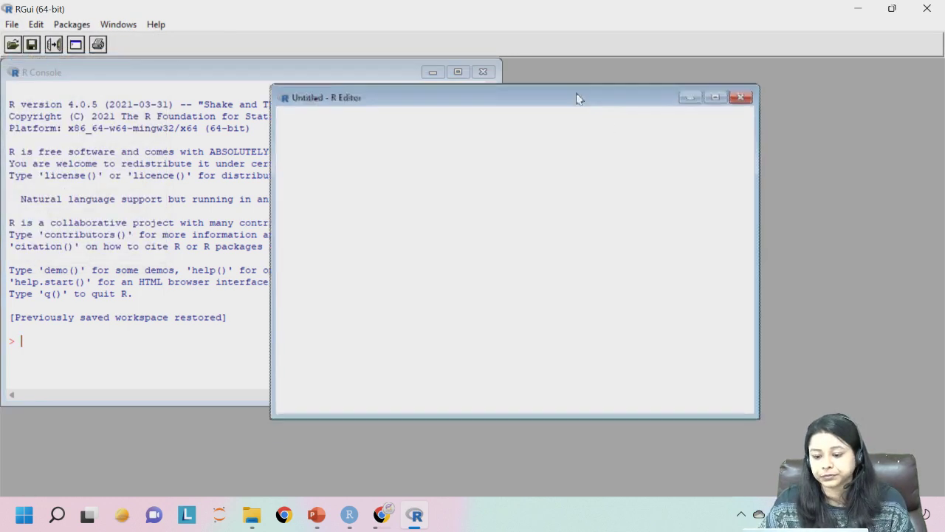
Set the font size to 22 in the GUI preferences and apply it
left_click(36, 24)
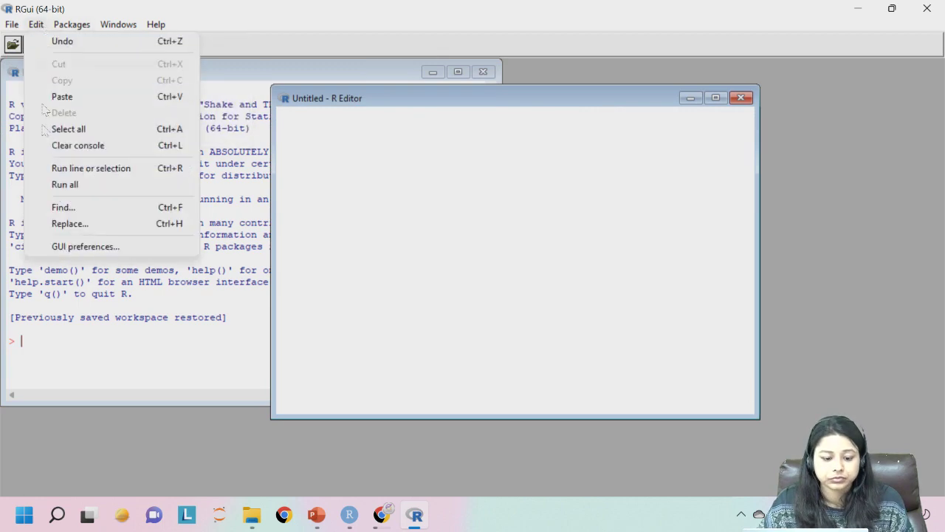
left_click(66, 246)
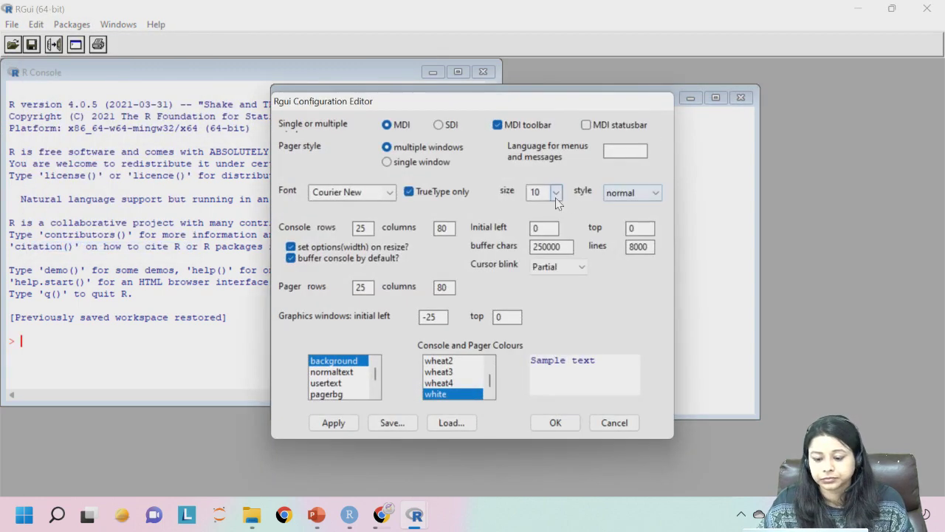
left_click(550, 192)
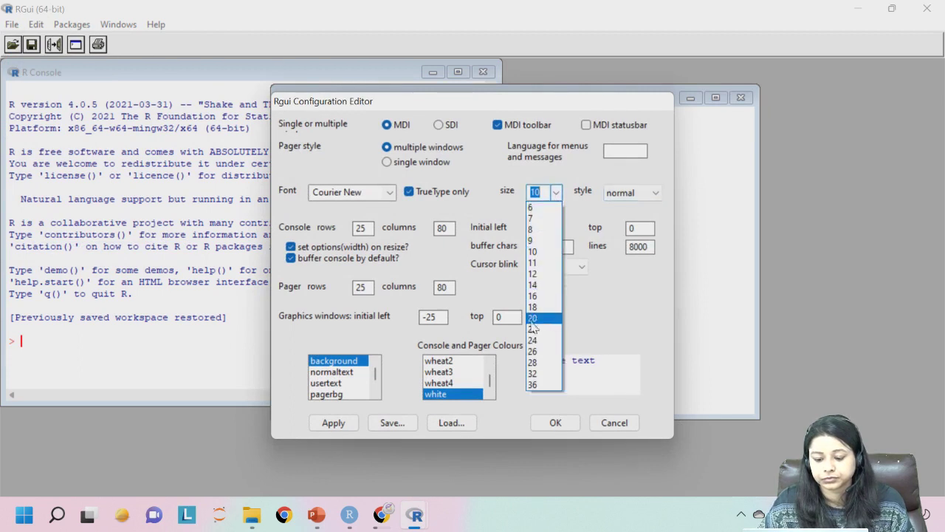
left_click(533, 330)
left_click(336, 423)
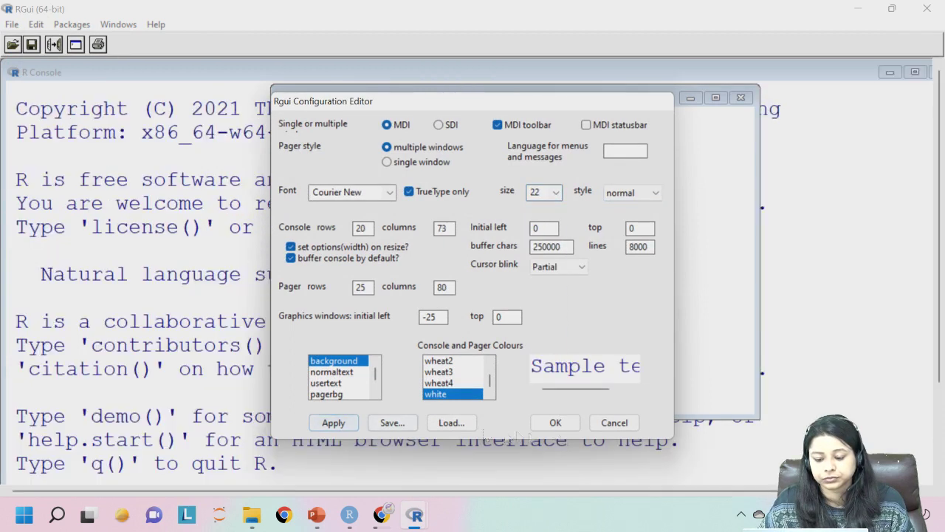
Reduce the font size to 20 in the GUI preferences and accept the change
left_click(557, 193)
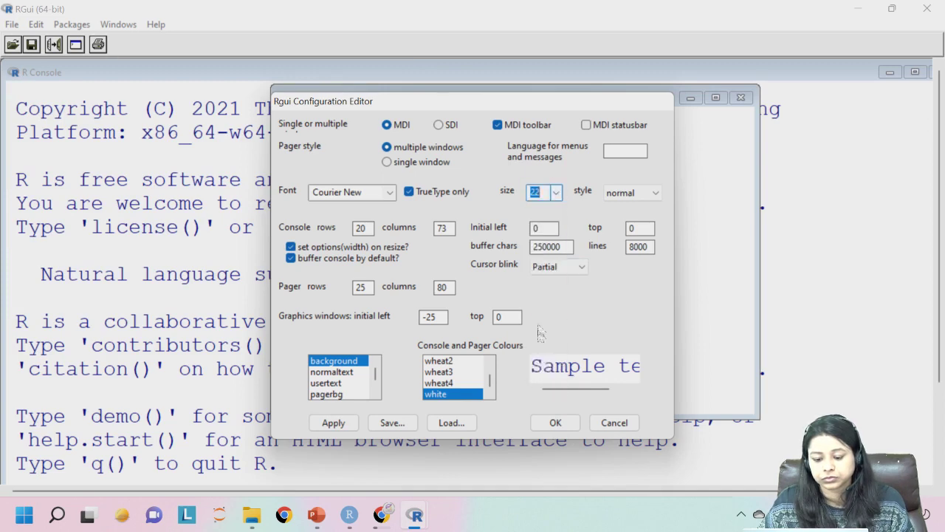
left_click(543, 321)
left_click(336, 423)
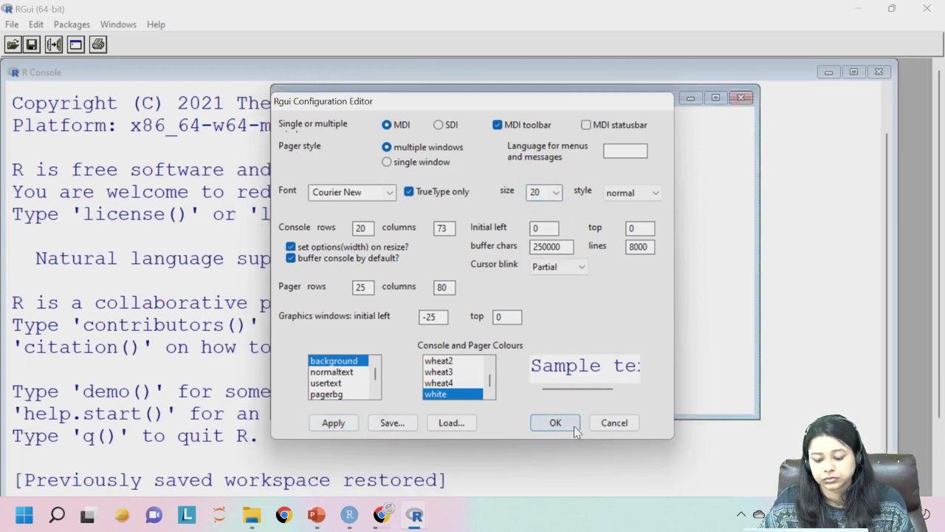
left_click(554, 423)
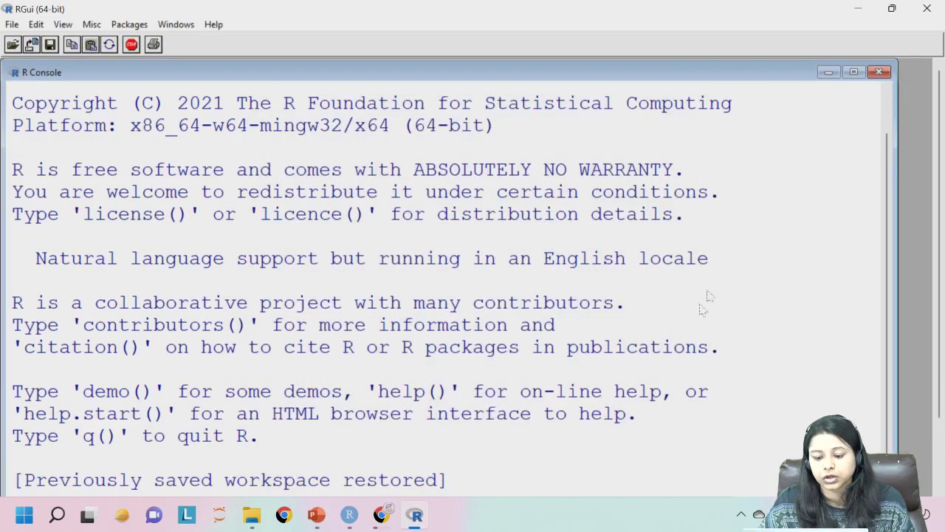
Create another new script and maximize its editor window
left_click(14, 25)
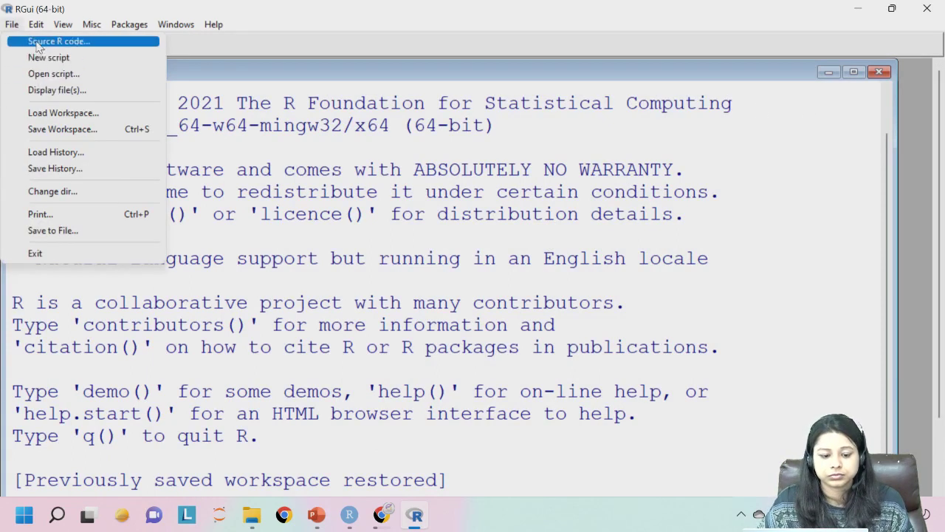
left_click(37, 59)
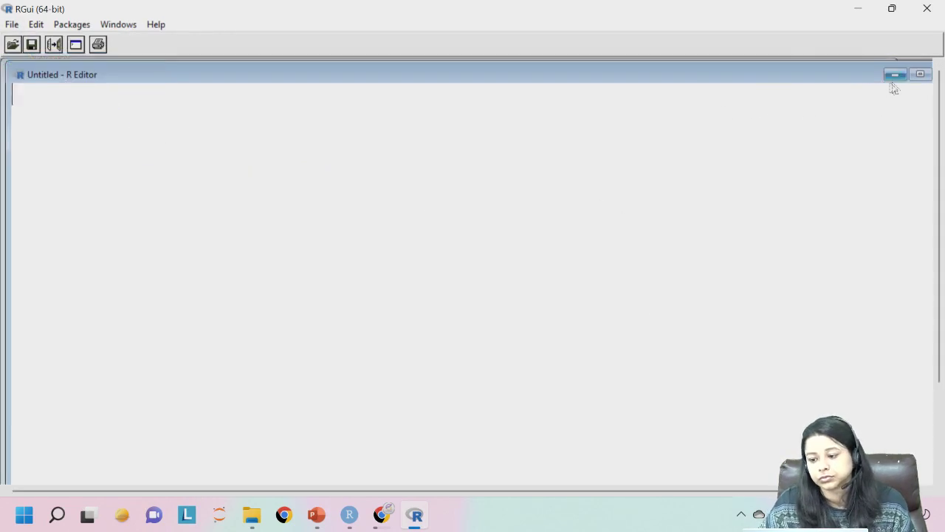
left_click(921, 75)
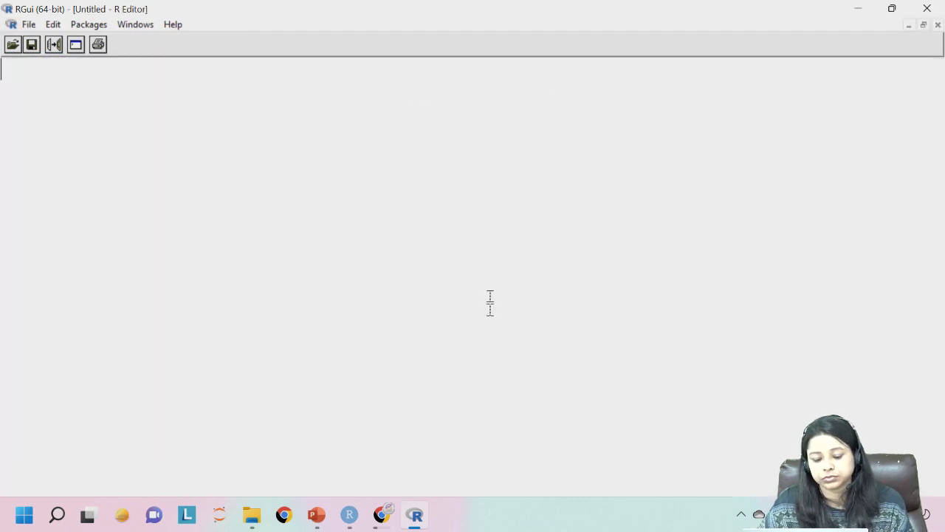
left_click(413, 516)
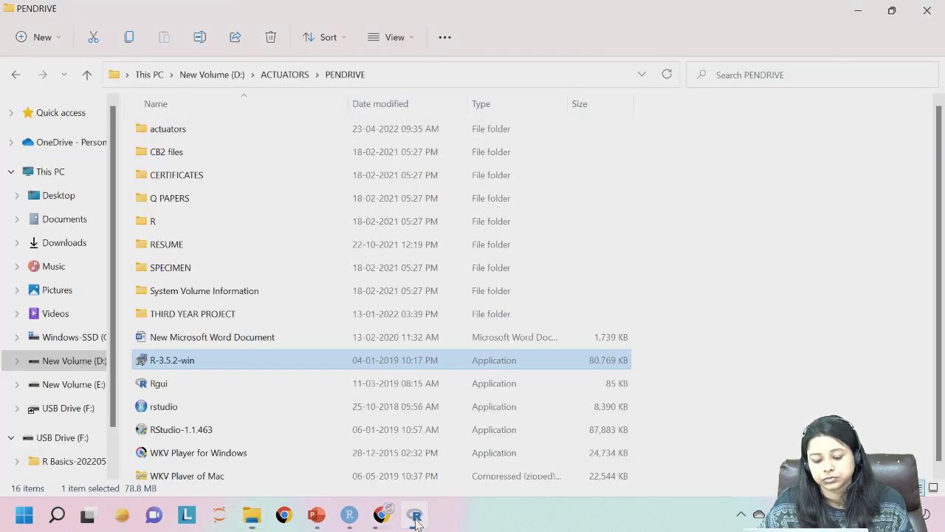
left_click(415, 519)
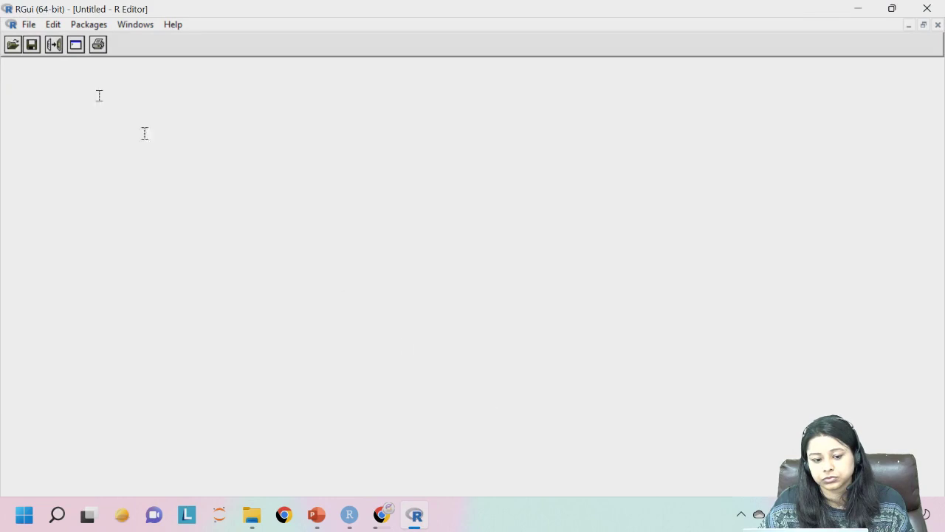
Set the font size to 16 in the GUI preferences and apply it
left_click(32, 27)
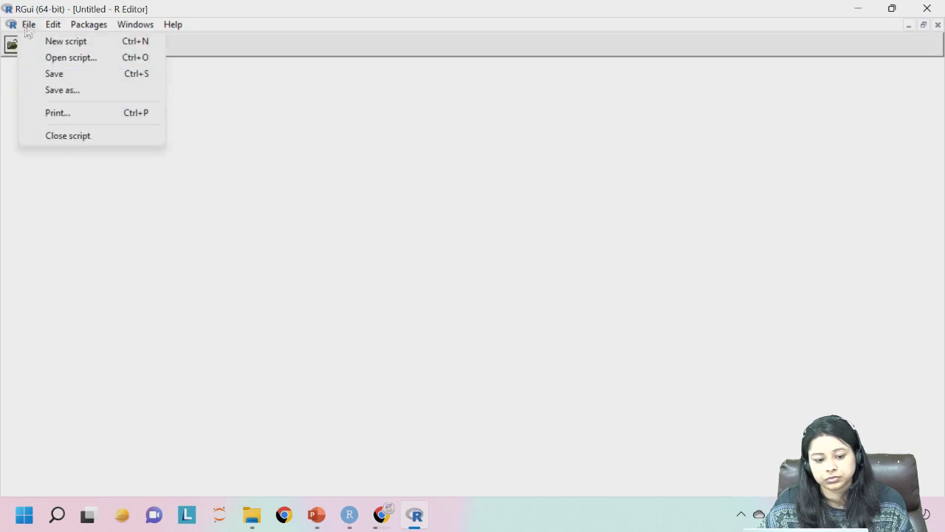
left_click(50, 30)
left_click(132, 248)
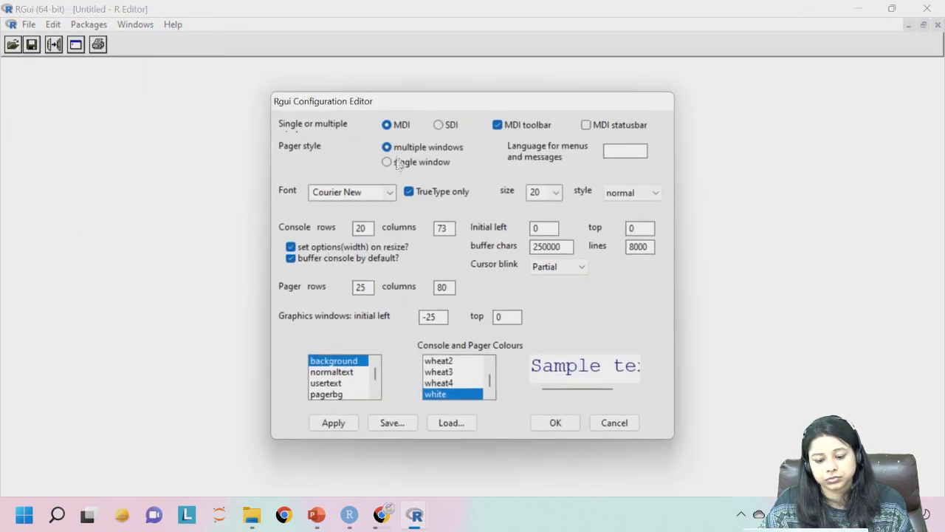
left_click(555, 192)
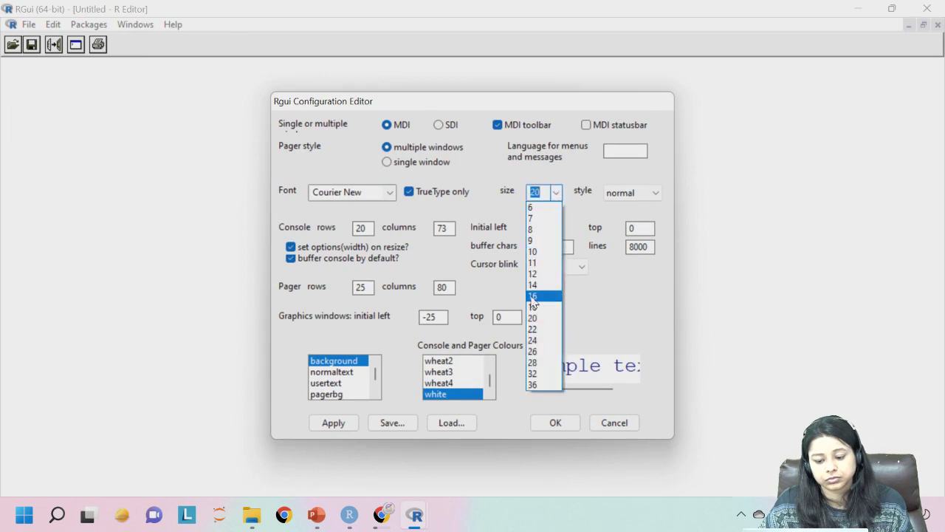
left_click(533, 296)
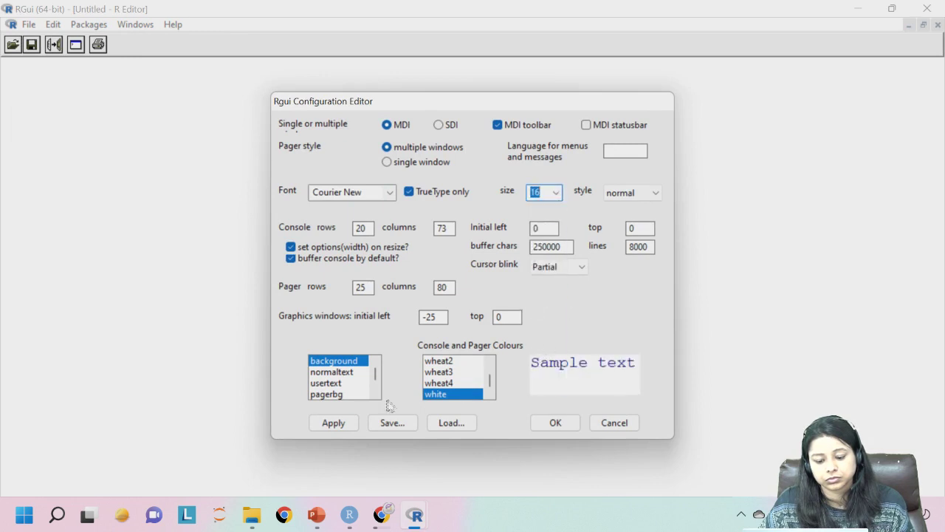
left_click(332, 423)
left_click(332, 424)
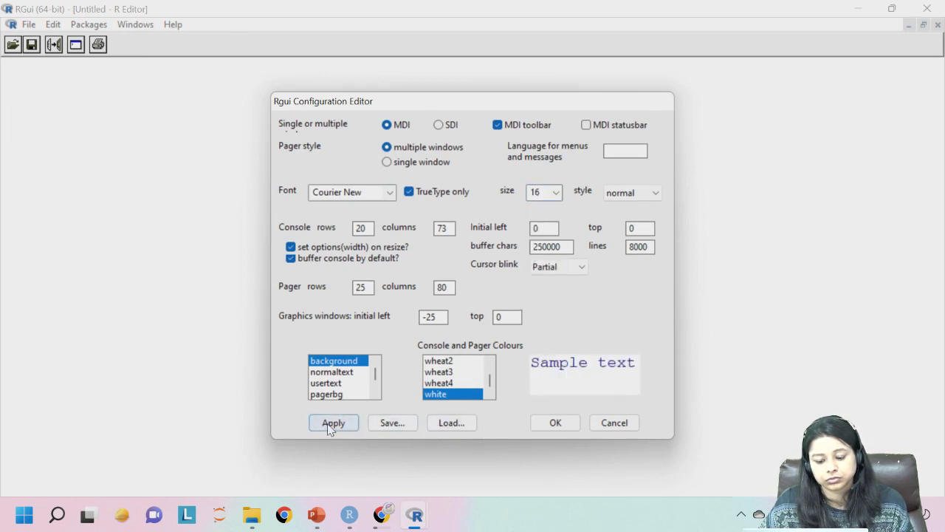
Set the font size to 10 in the GUI preferences and accept the change
left_click(556, 192)
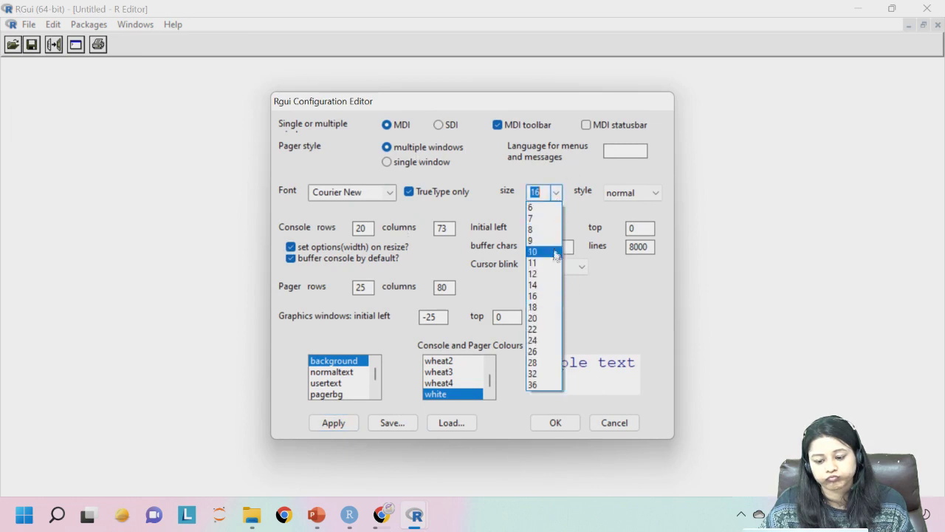
left_click(544, 260)
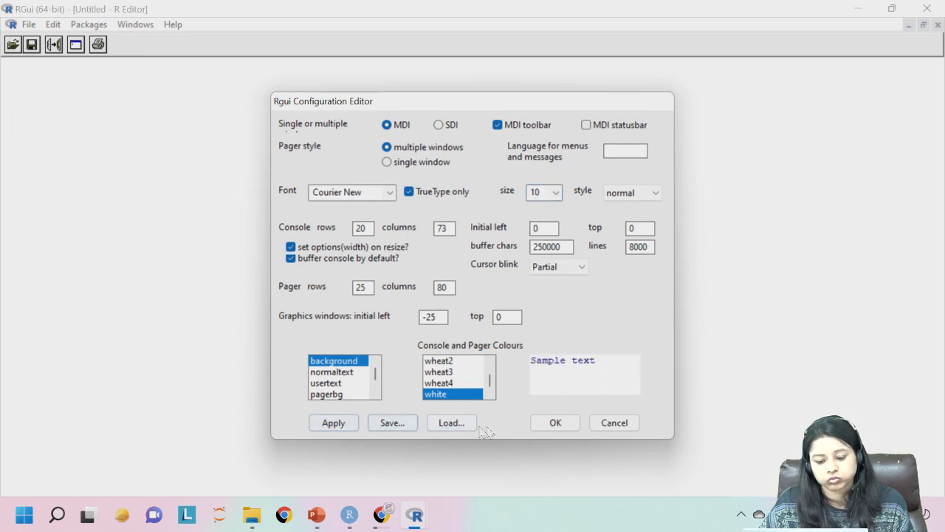
left_click(555, 422)
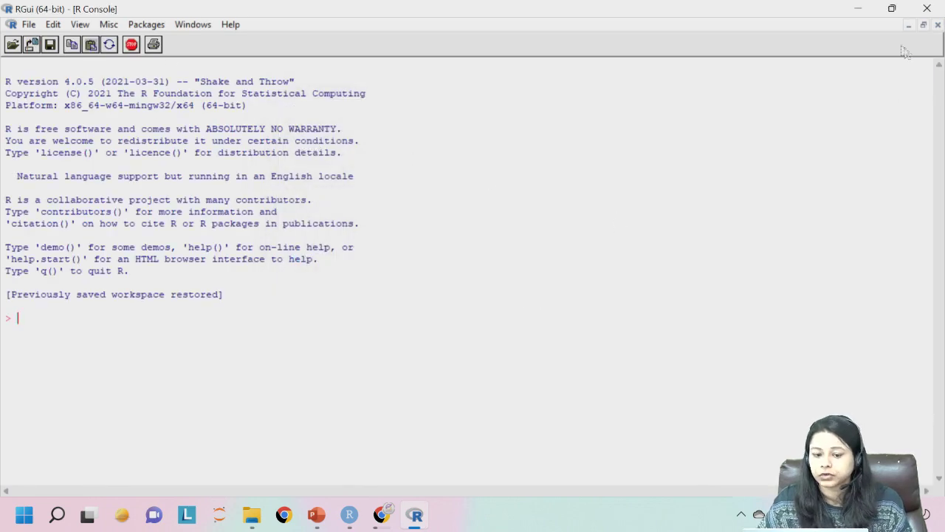
Restore the maximized windows, then shrink and move the new script editor so the console beside it is visible
left_click(923, 26)
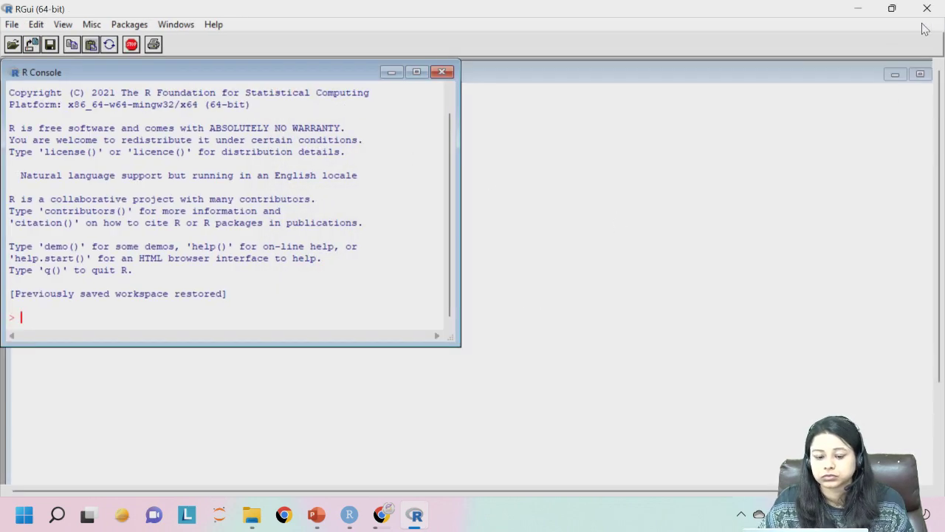
left_click(667, 107)
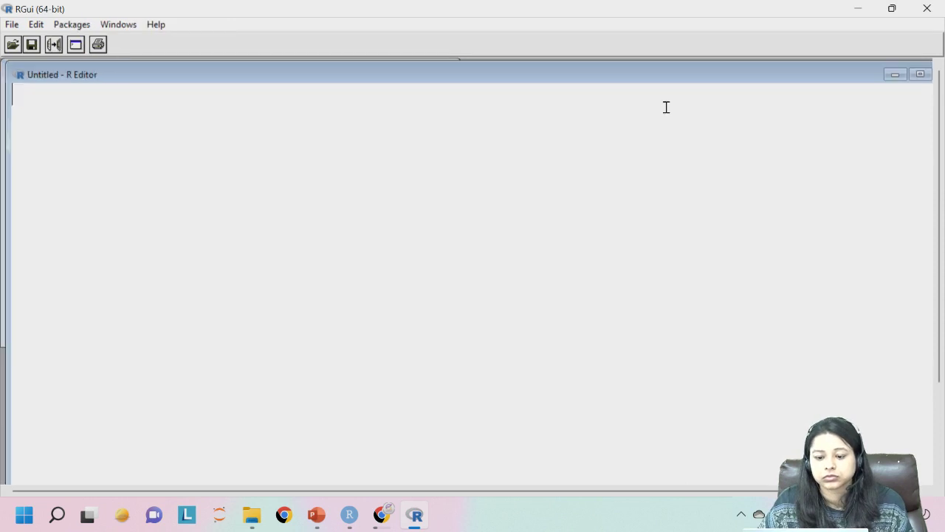
left_click_drag(13, 70, 359, 79)
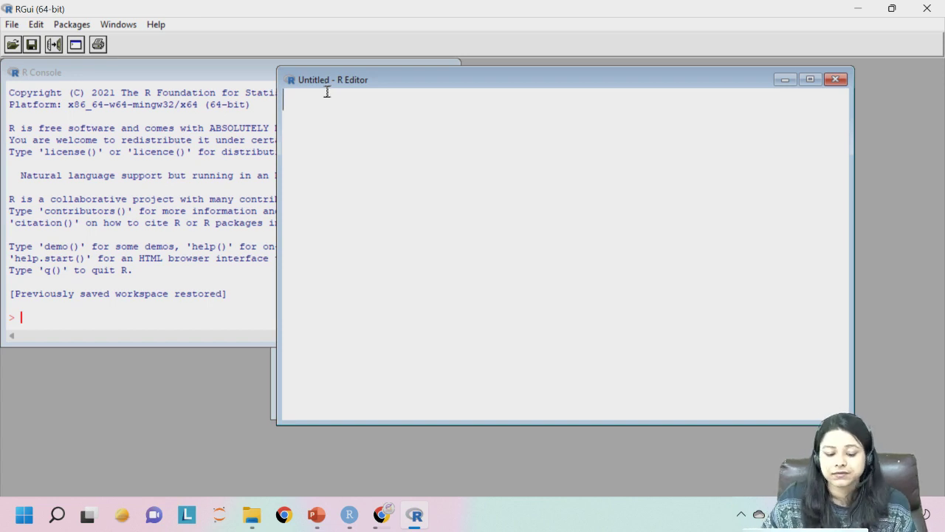
left_click_drag(430, 84, 489, 90)
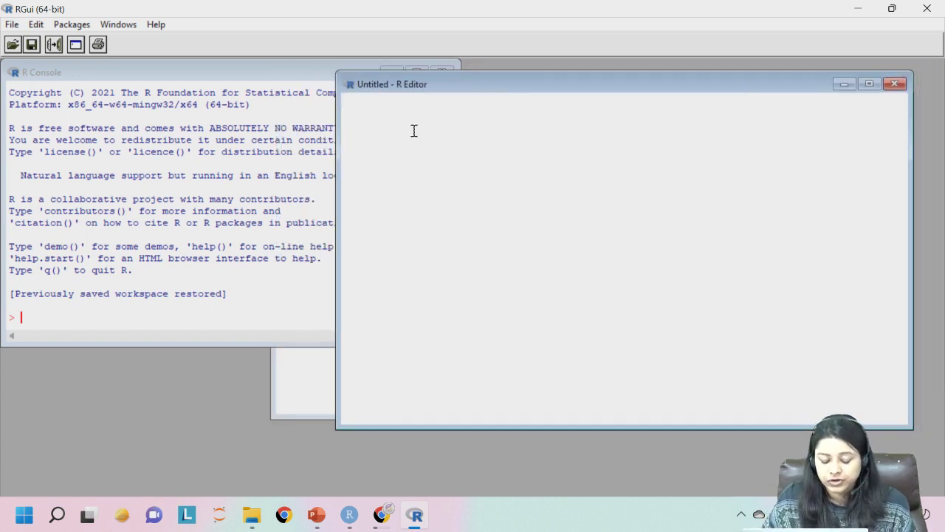
Enter 3+8 in the untitled script and run that line in the console
type("3+8")
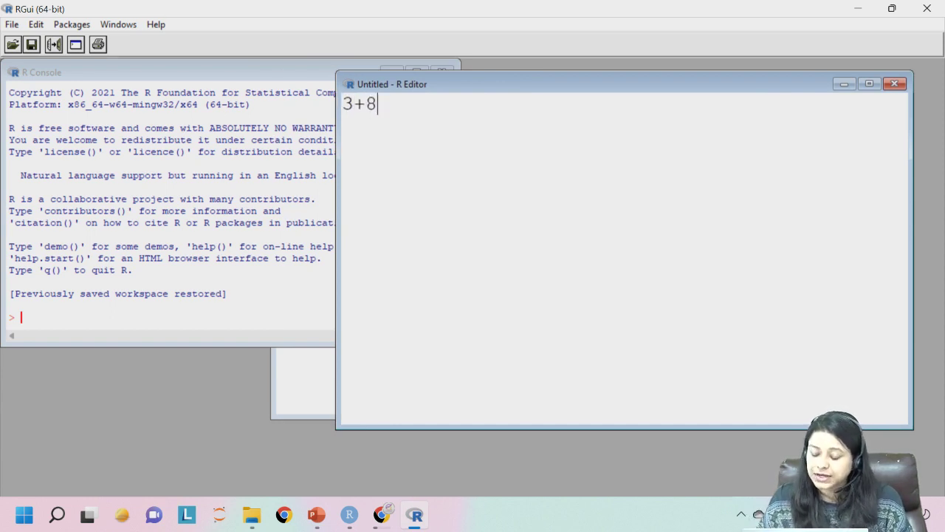
key("Return")
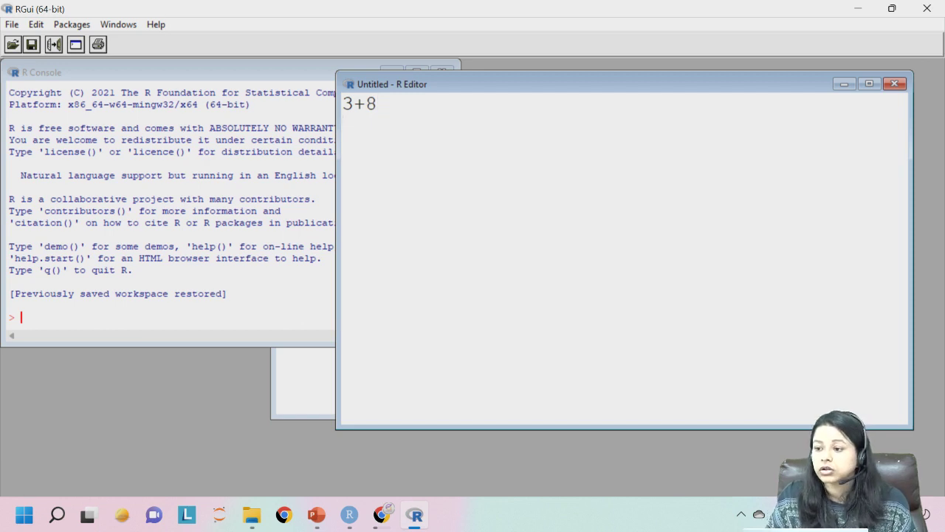
left_click(378, 103)
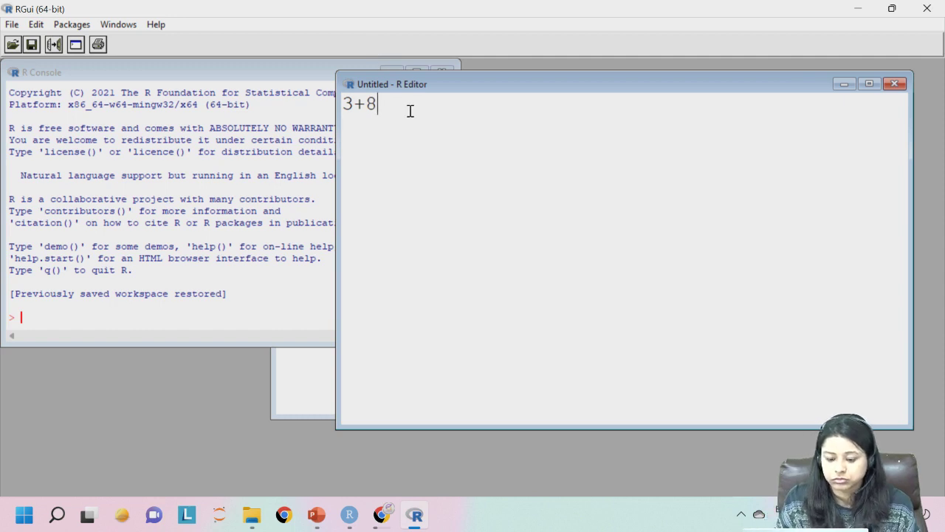
key("ctrl+r")
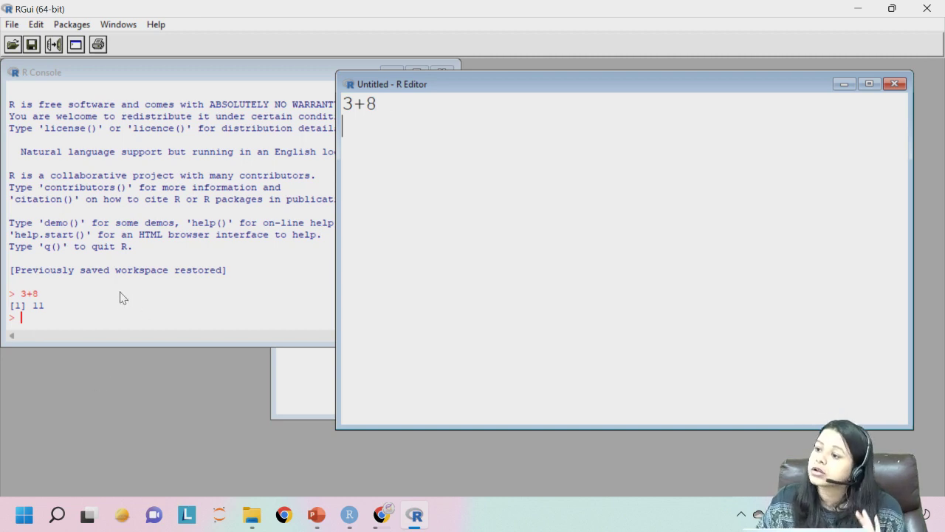
Change the console font size to 16 in the GUI preferences, accept it, and bring the script editor to the front
left_click(41, 28)
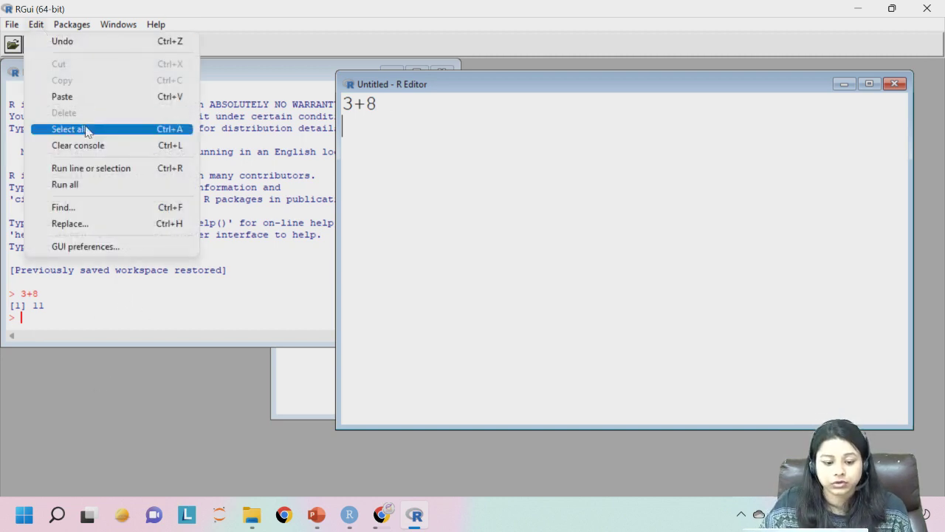
left_click(85, 246)
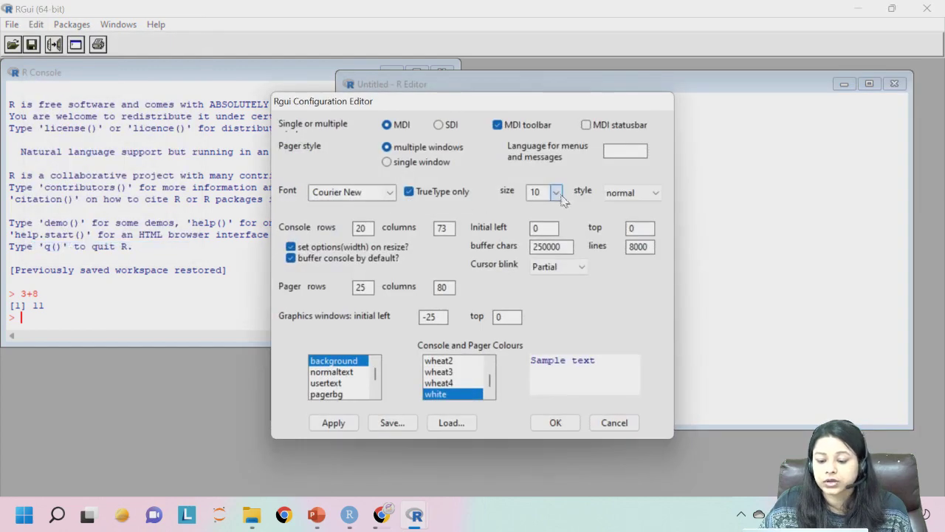
left_click(556, 192)
left_click(547, 298)
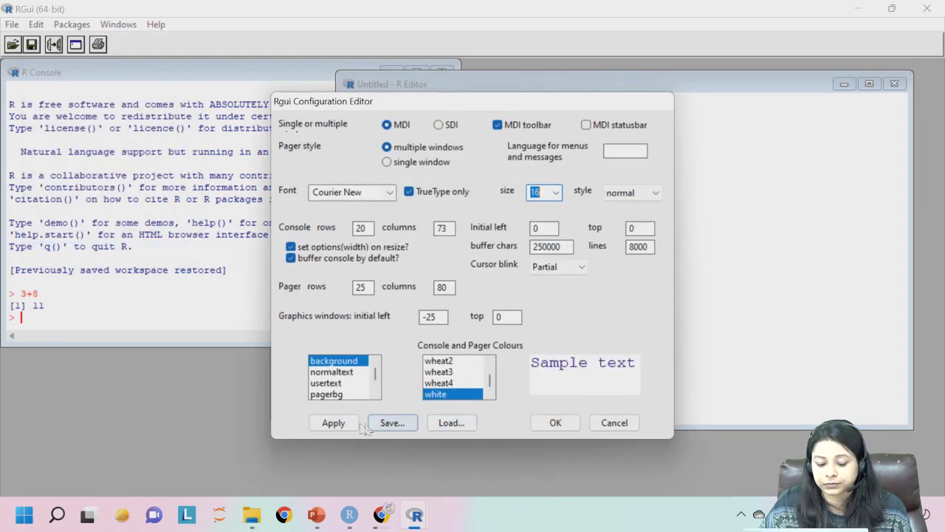
left_click(334, 423)
left_click(563, 423)
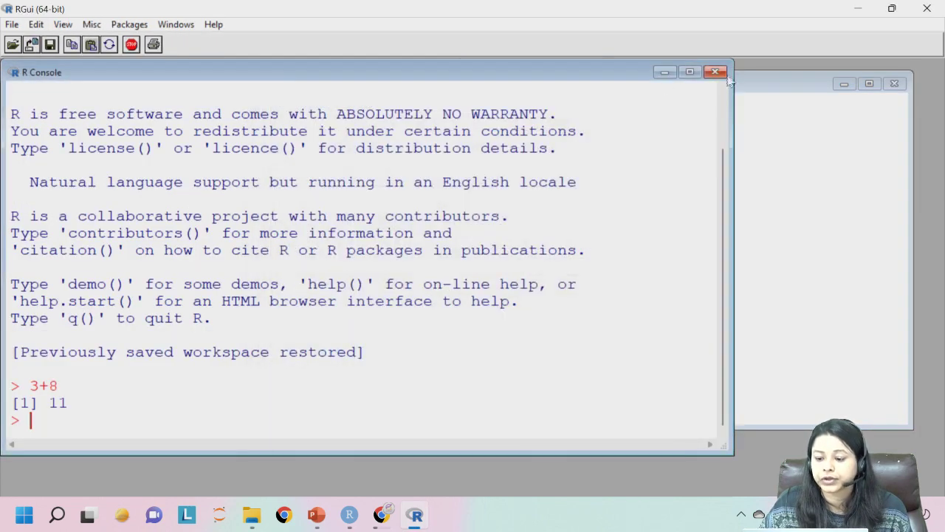
left_click(774, 92)
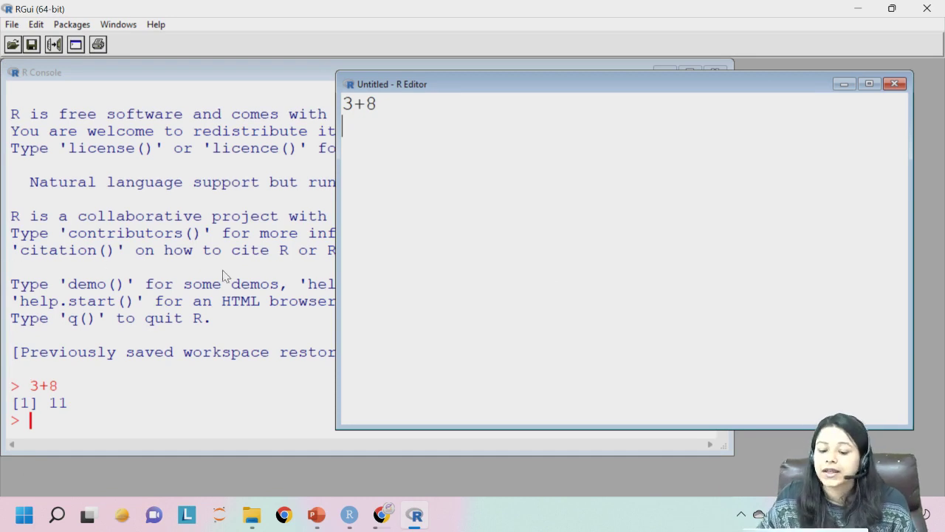
Close the 3+8 script, agree to save it but cancel the save dialog, and close the remaining editor window
left_click(431, 106)
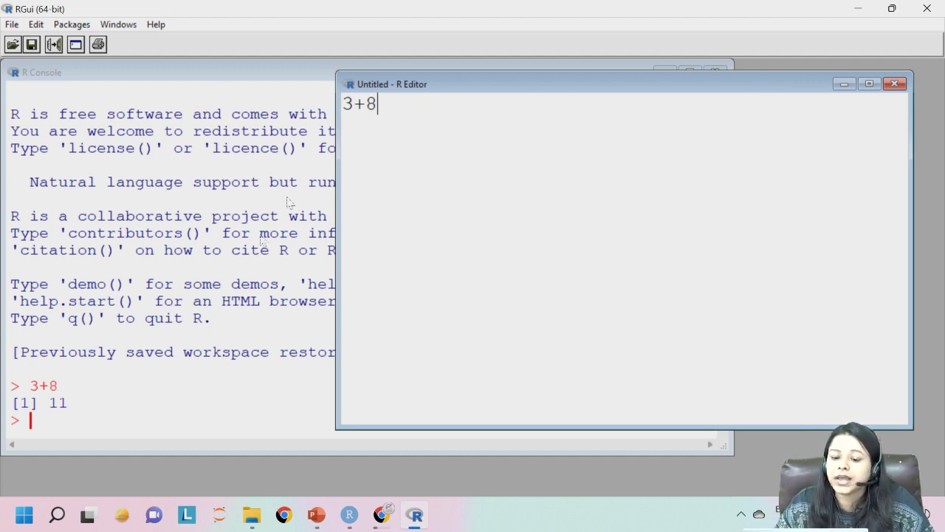
left_click(895, 83)
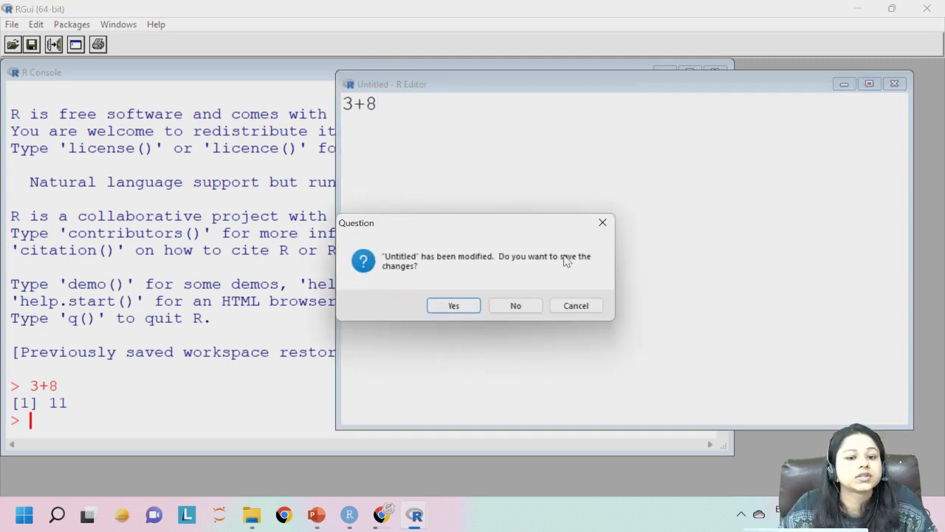
left_click(453, 306)
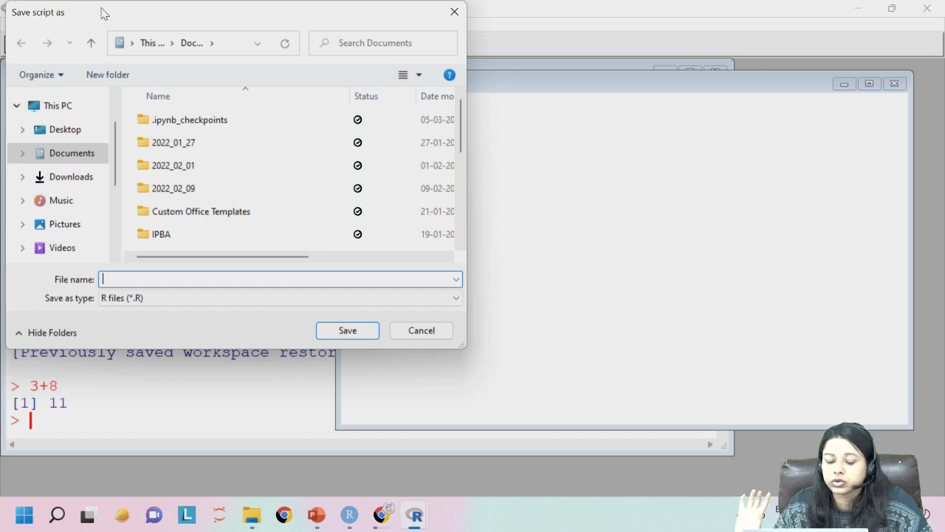
left_click(443, 333)
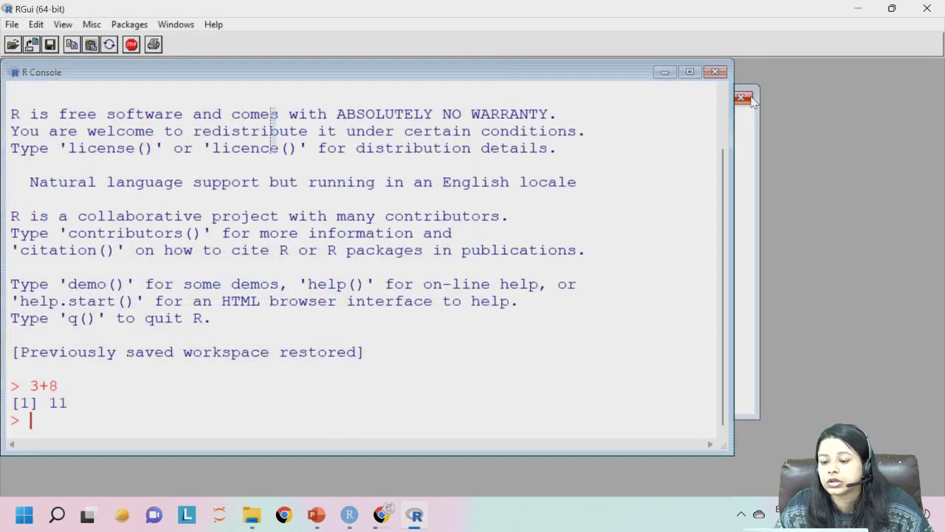
left_click(749, 97)
Quit R from the console with q() and decline saving the workspace image
type("q()")
key("Return")
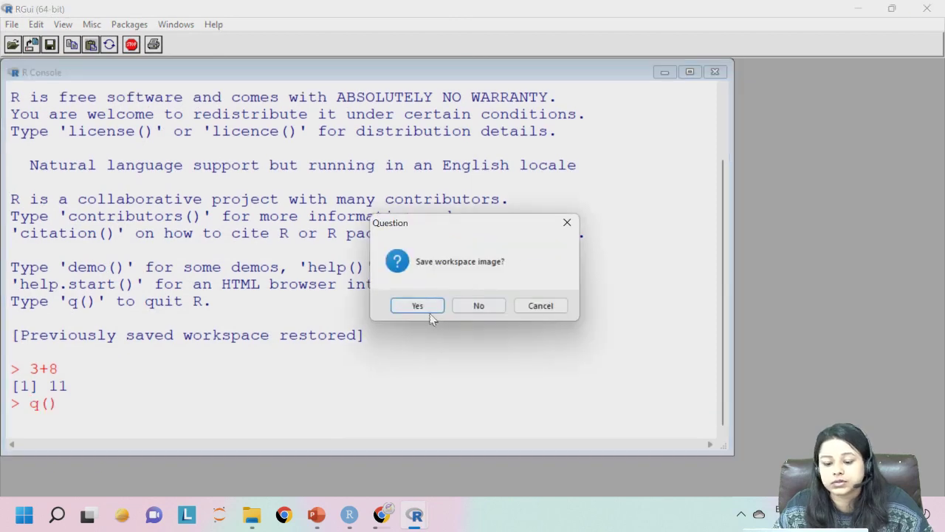
left_click(476, 308)
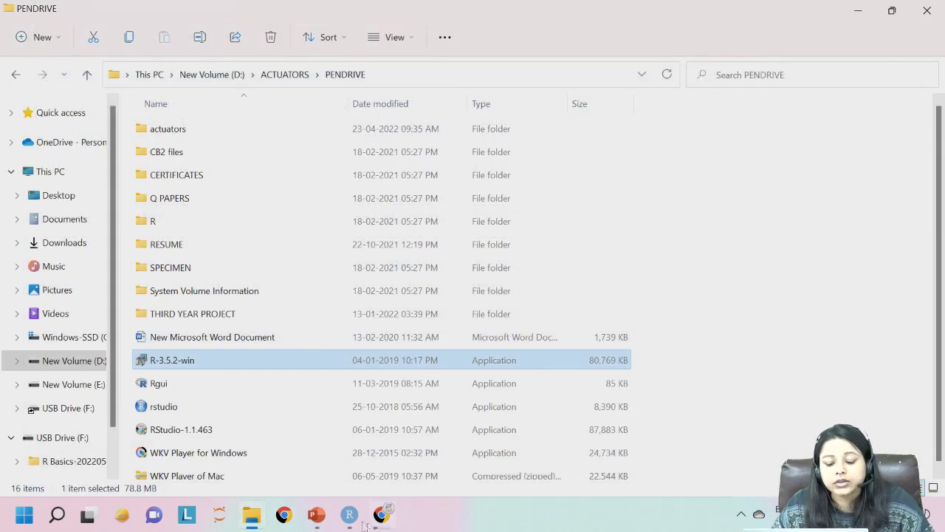
left_click(317, 515)
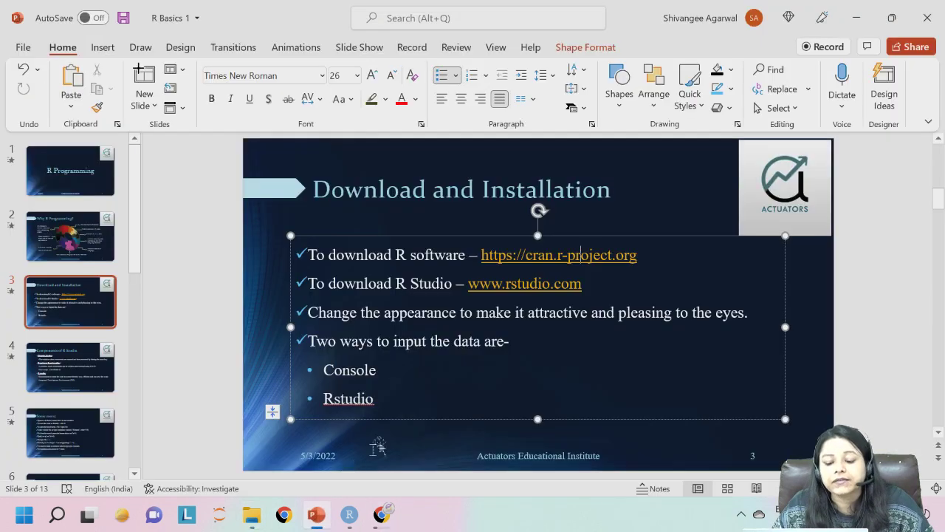
left_click(252, 352)
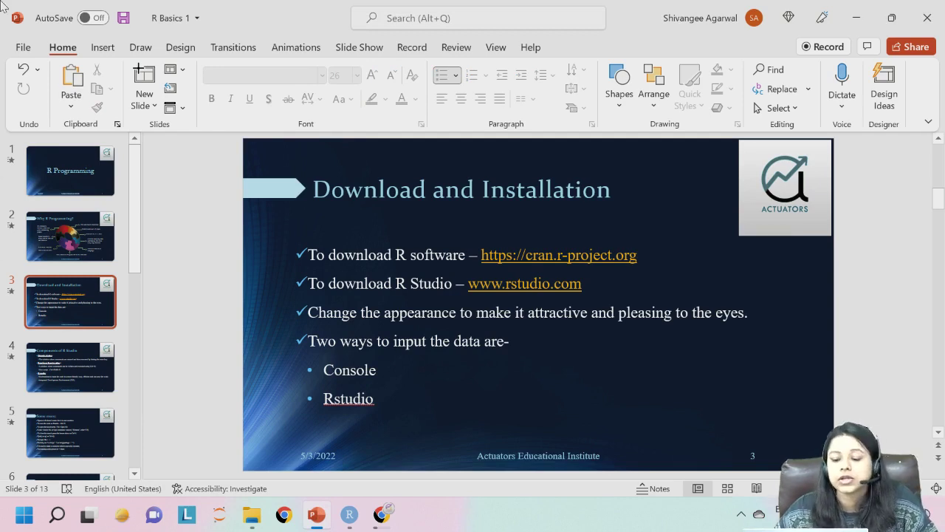
left_click(533, 287, "ctrl")
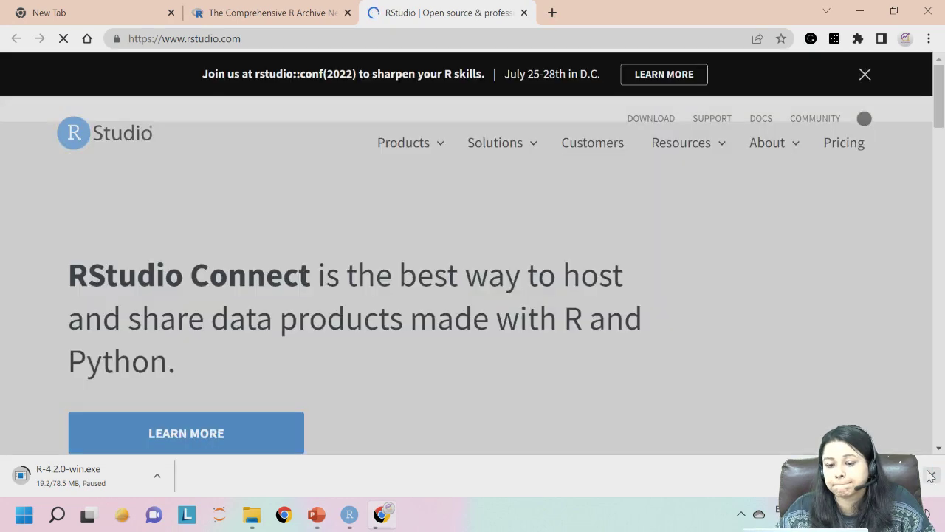
left_click(931, 476)
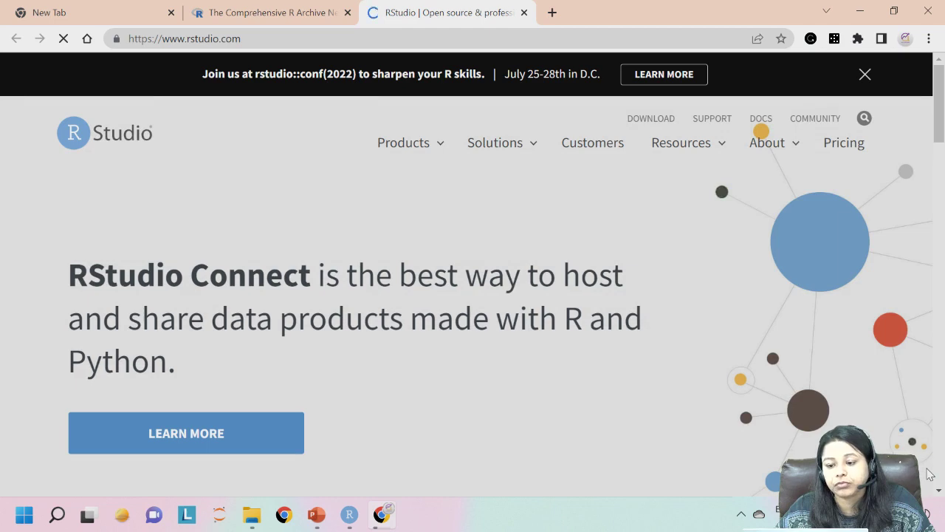
Open the page of the open source RStudio product, the IDE for R, on the RStudio website
mouse_move(394, 143)
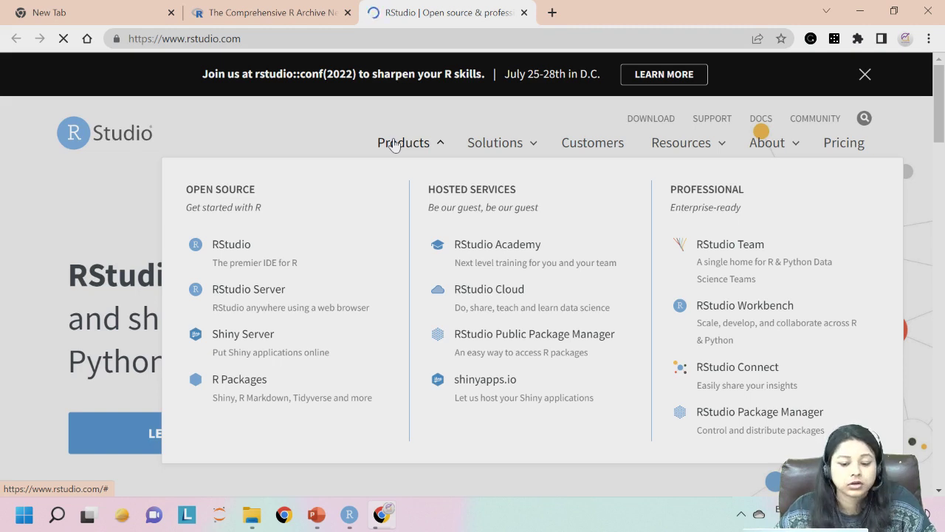
left_click(222, 255)
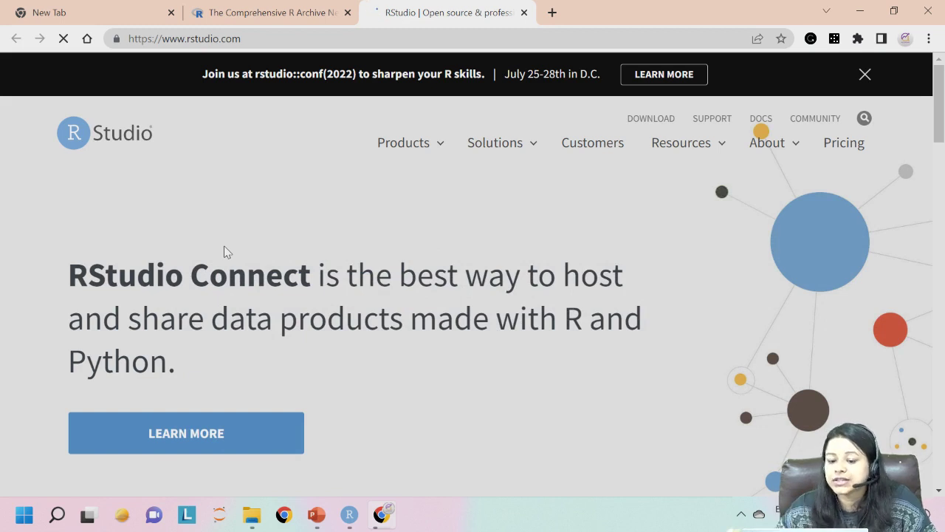
mouse_move(379, 143)
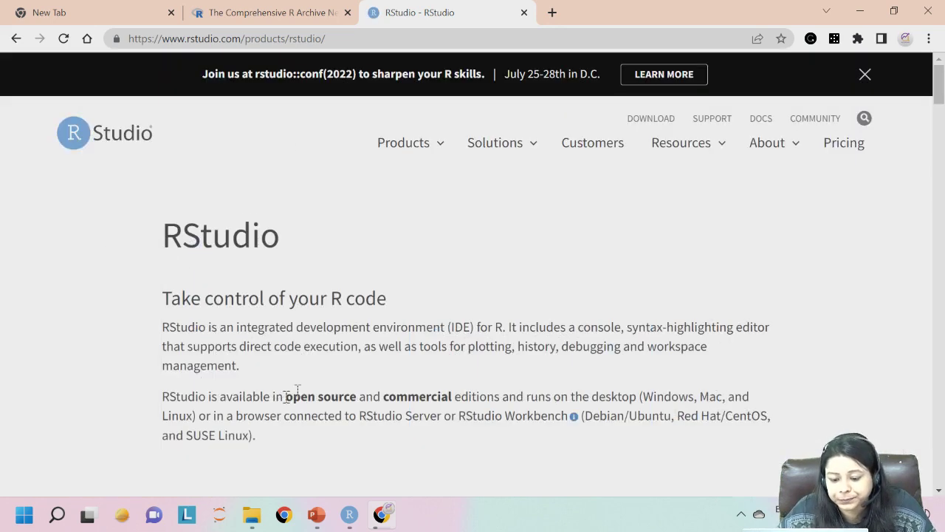
Examine the RStudio page's introduction and offered versions, highlighting the words "integrated development environment" in the description
scroll(439, 354, "down", 2)
scroll(439, 354, "down", 4)
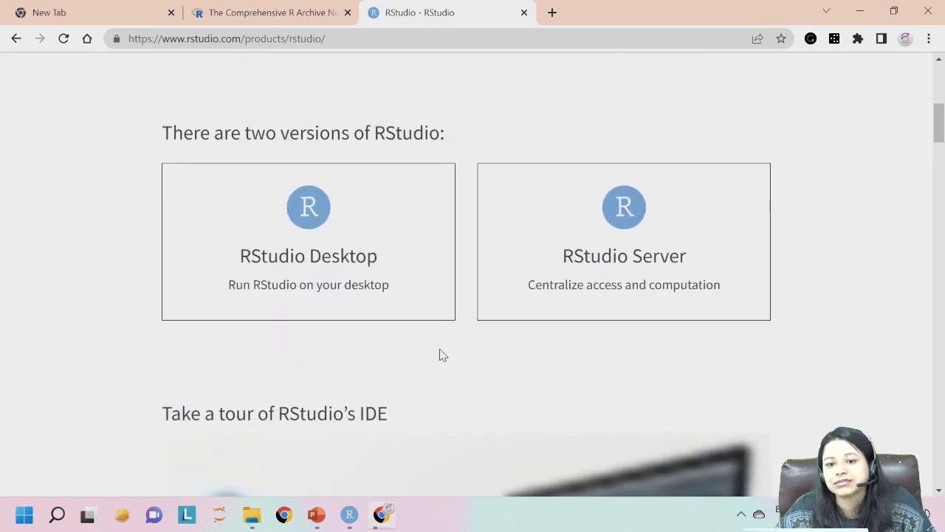
scroll(429, 332, "up", 4)
left_click_drag(238, 180, 445, 184)
scroll(428, 365, "down", 4)
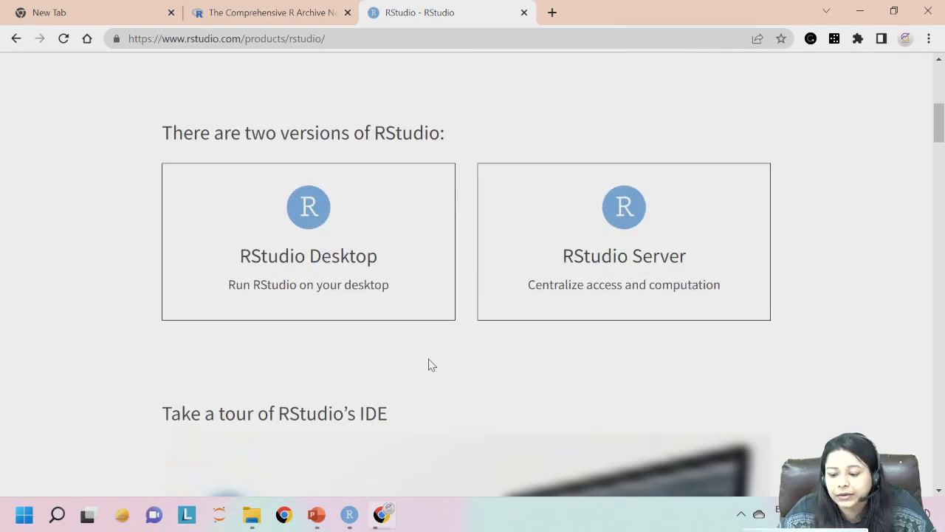
scroll(432, 365, "up", 4)
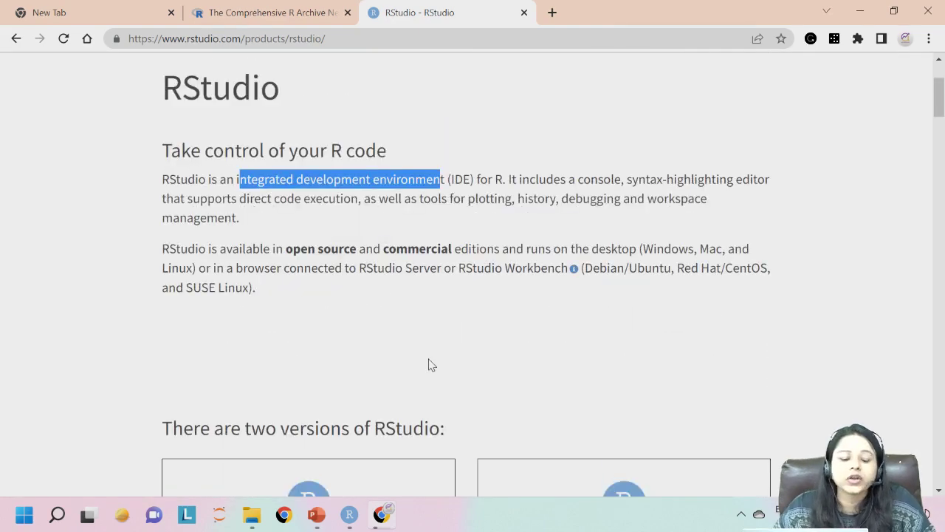
left_click(444, 245)
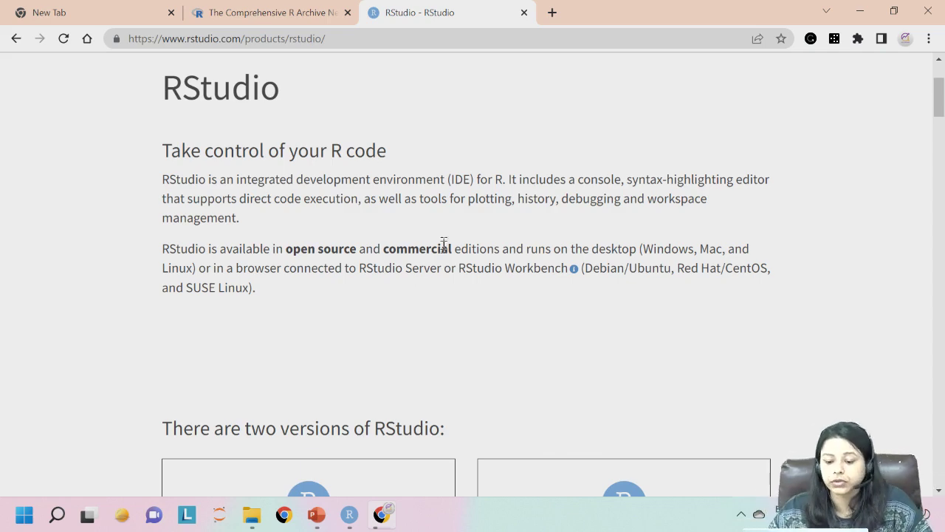
Go to the RStudio Desktop section and open the download page for its Open Source Edition
scroll(444, 248, "down", 4)
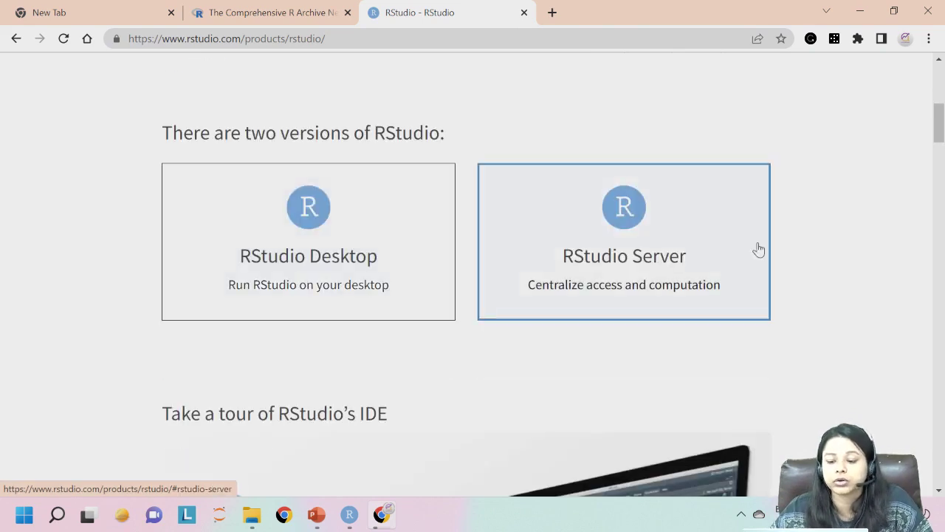
left_click(289, 253)
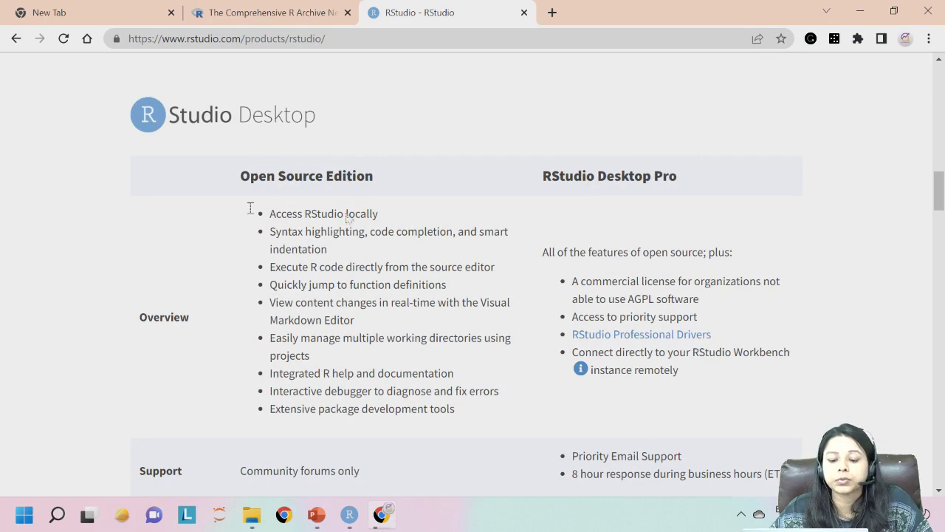
scroll(529, 239, "down", 3)
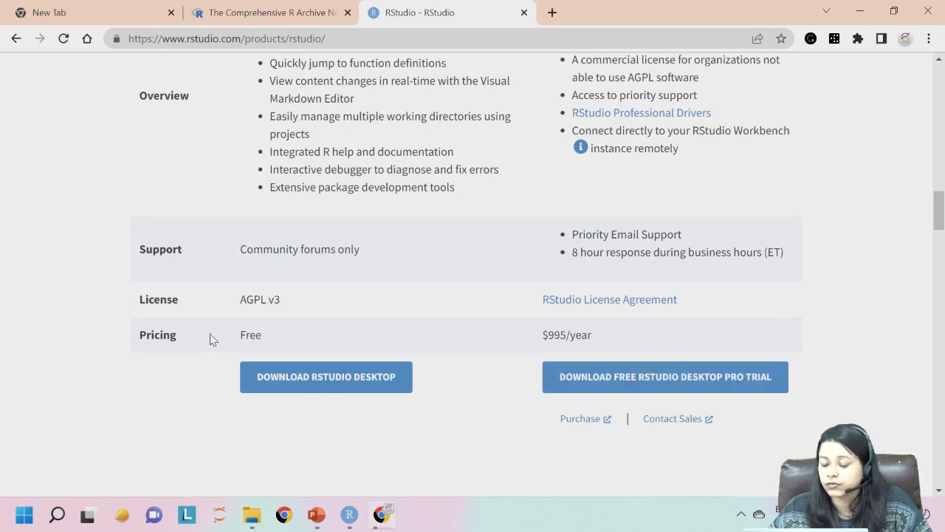
left_click(250, 382)
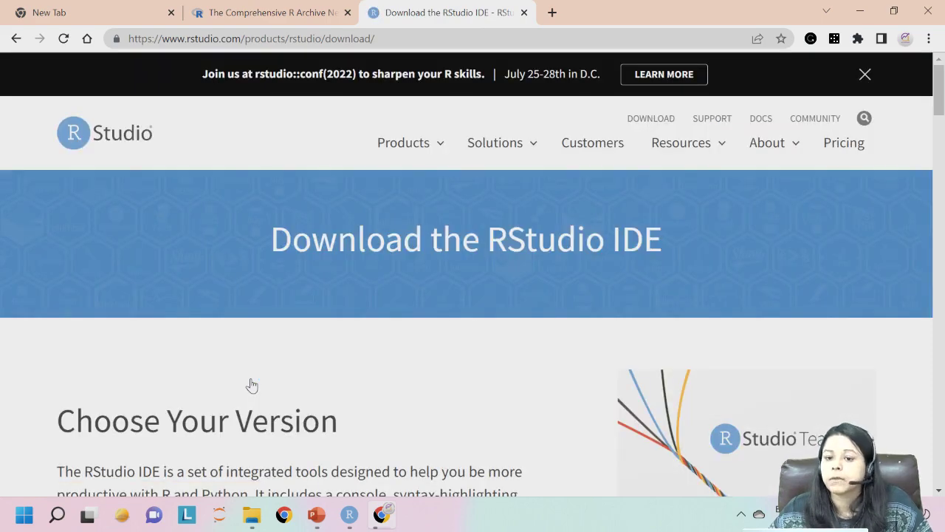
Compare the RStudio editions in the pricing and feature table and choose the free RStudio Desktop download
scroll(251, 385, "down", 5)
scroll(251, 385, "down", 2)
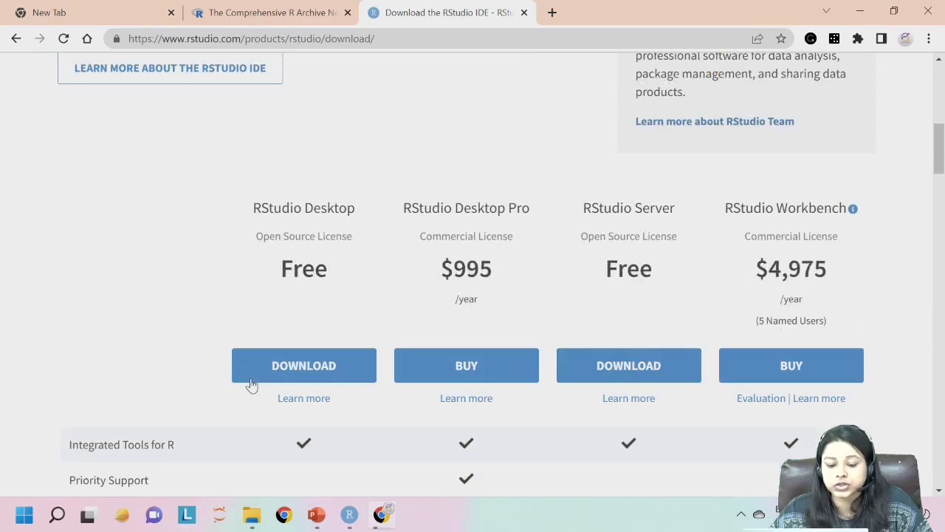
scroll(252, 385, "down", 1)
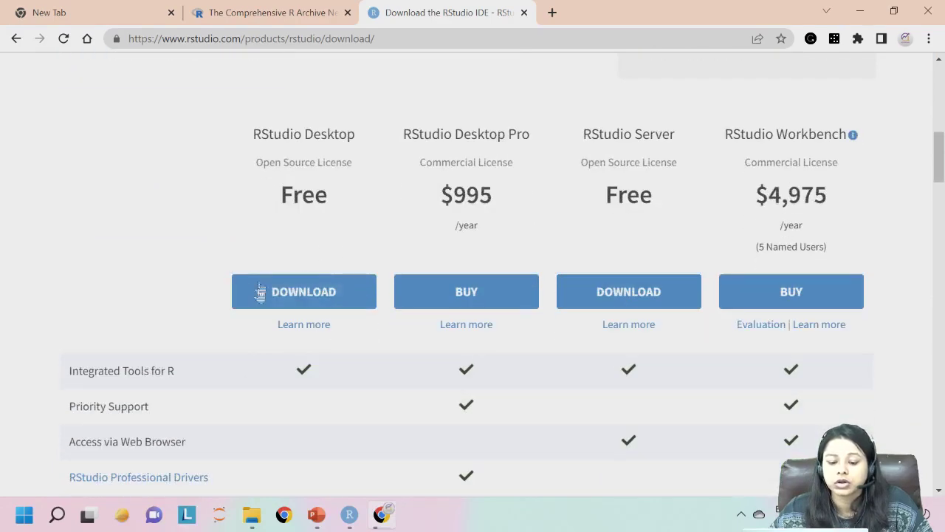
scroll(295, 327, "down", 10)
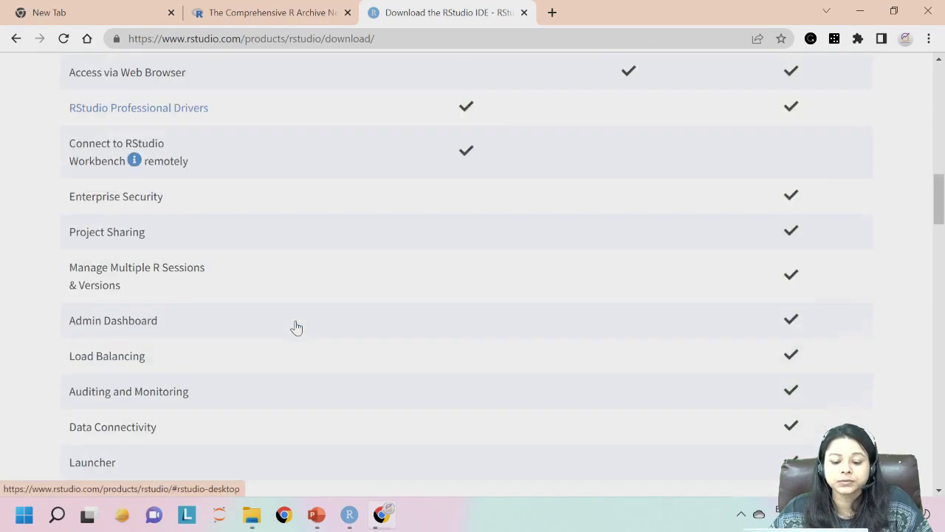
scroll(347, 335, "down", 5)
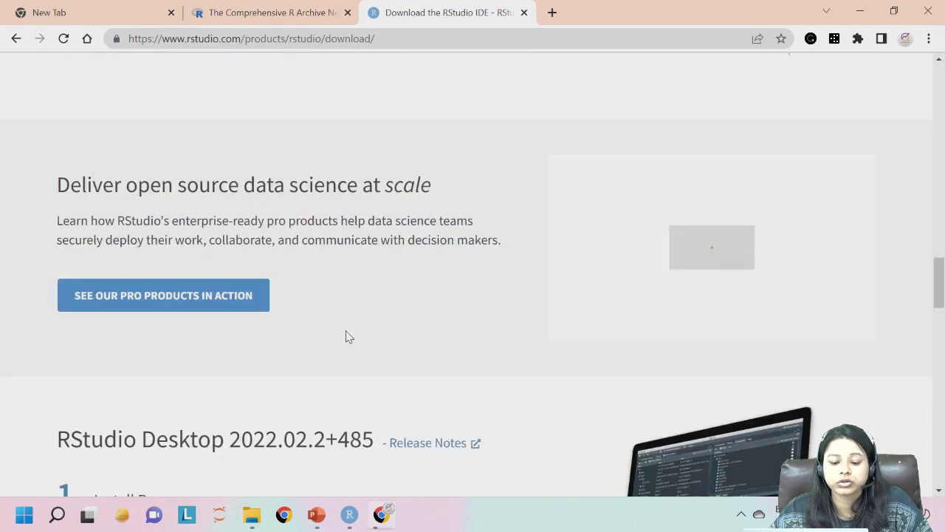
scroll(349, 337, "up", 5)
scroll(347, 336, "up", 10)
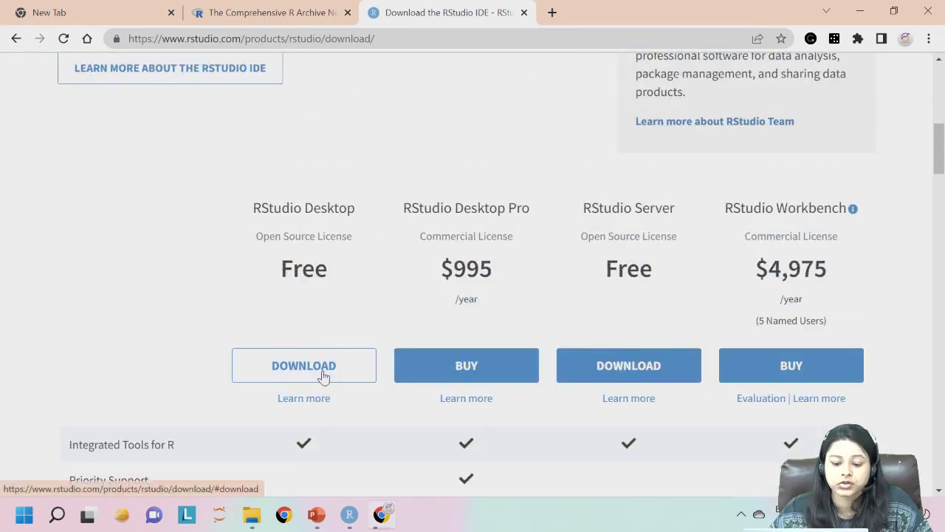
left_click(325, 376)
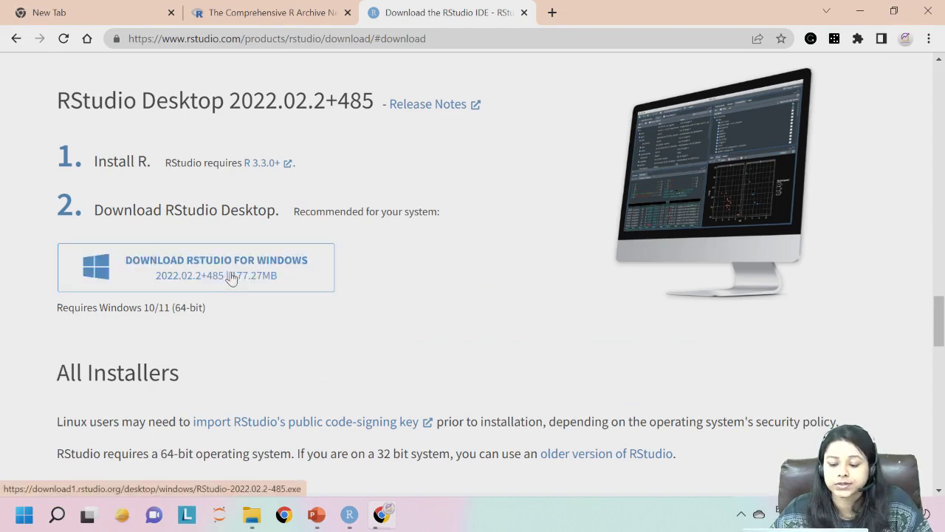
Examine the recommended Windows download and the installers and zip/tarballs listed for each operating system
scroll(388, 373, "down", 5)
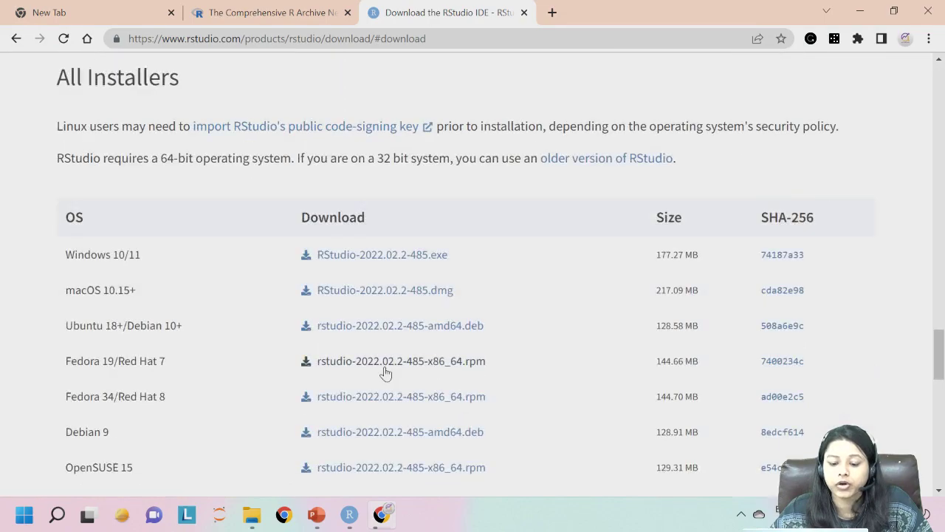
scroll(386, 373, "down", 5)
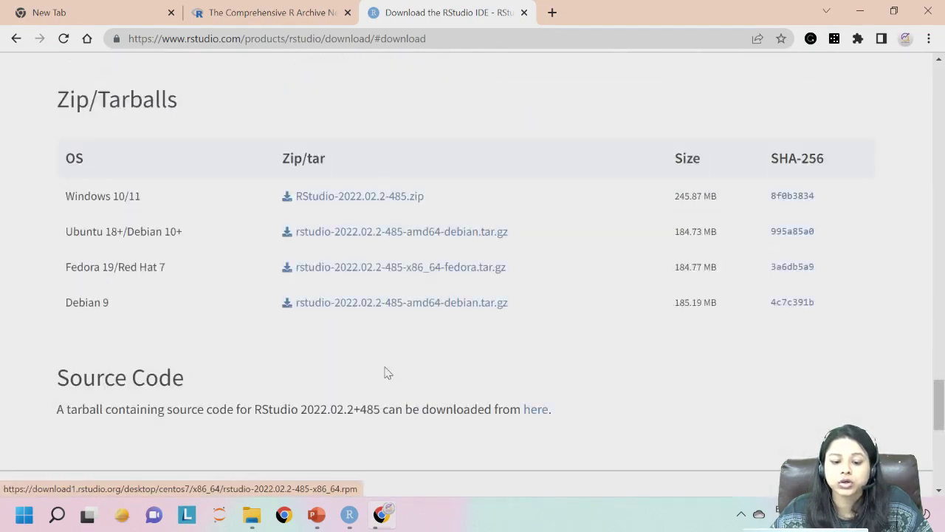
scroll(388, 373, "down", 2)
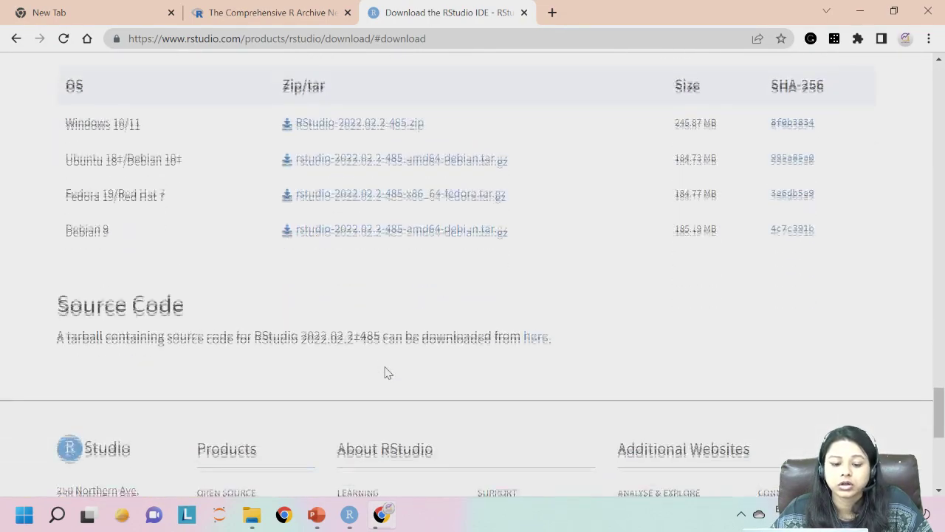
scroll(387, 373, "up", 7)
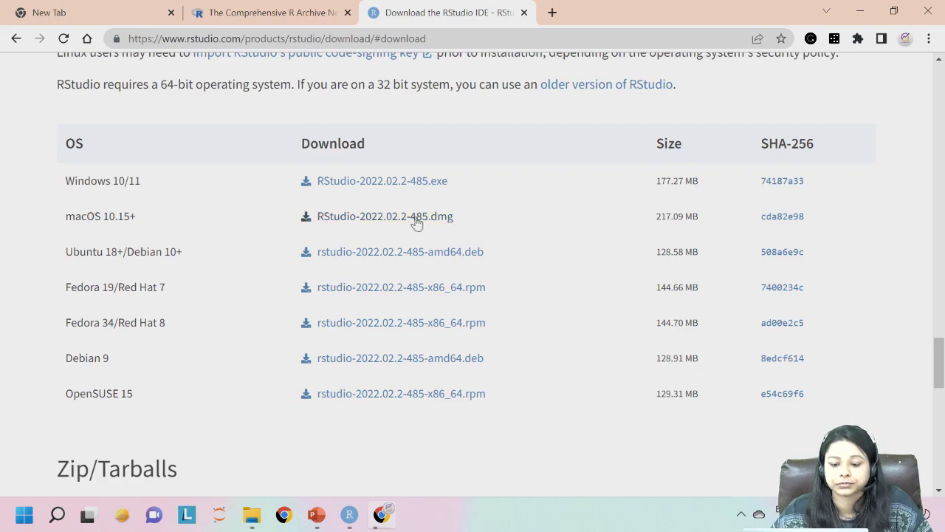
scroll(455, 353, "down", 7)
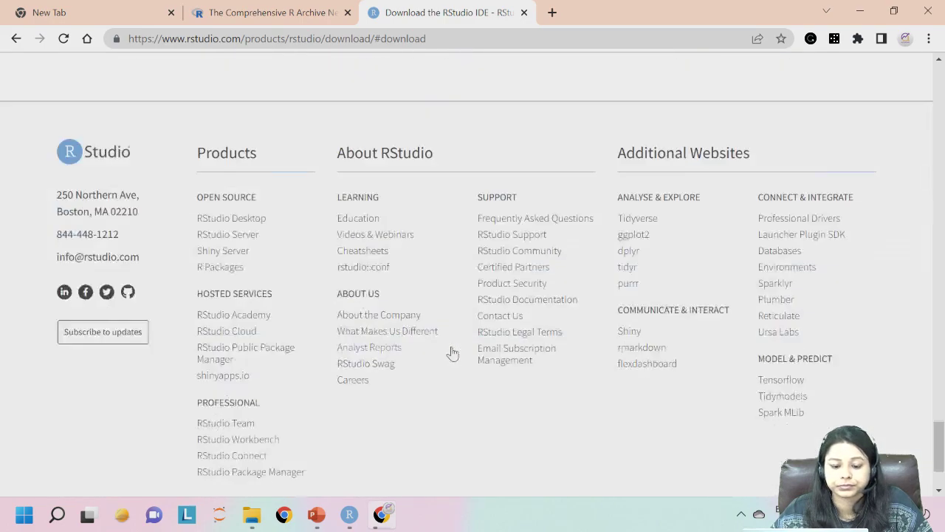
scroll(452, 353, "up", 10)
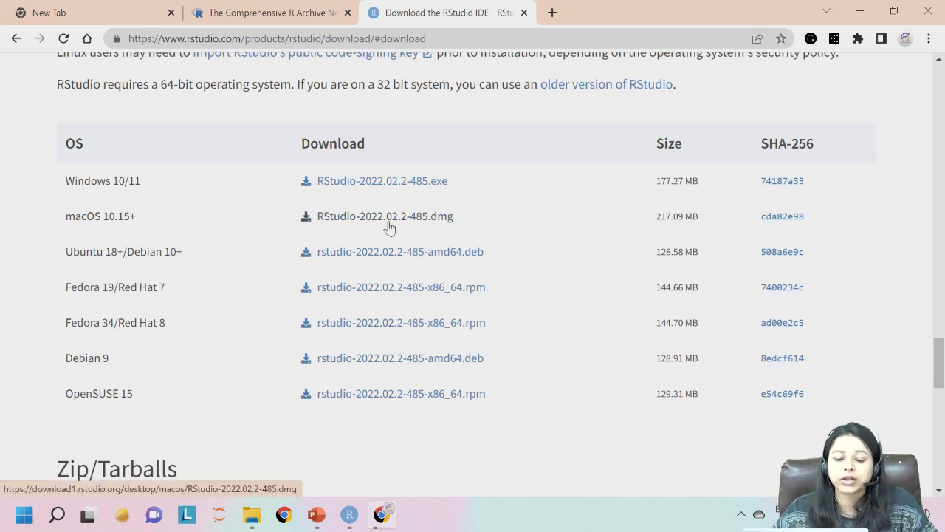
scroll(390, 226, "up", 5)
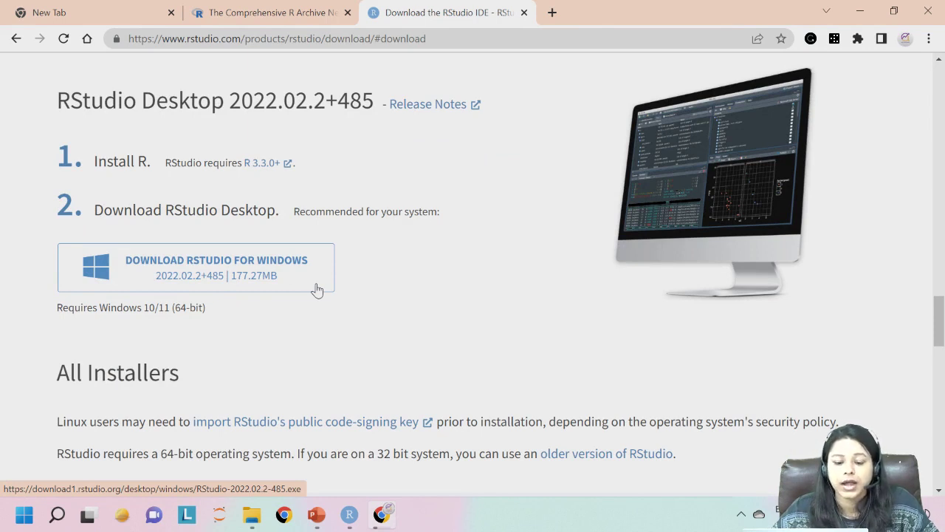
left_click_drag(316, 290, 340, 392)
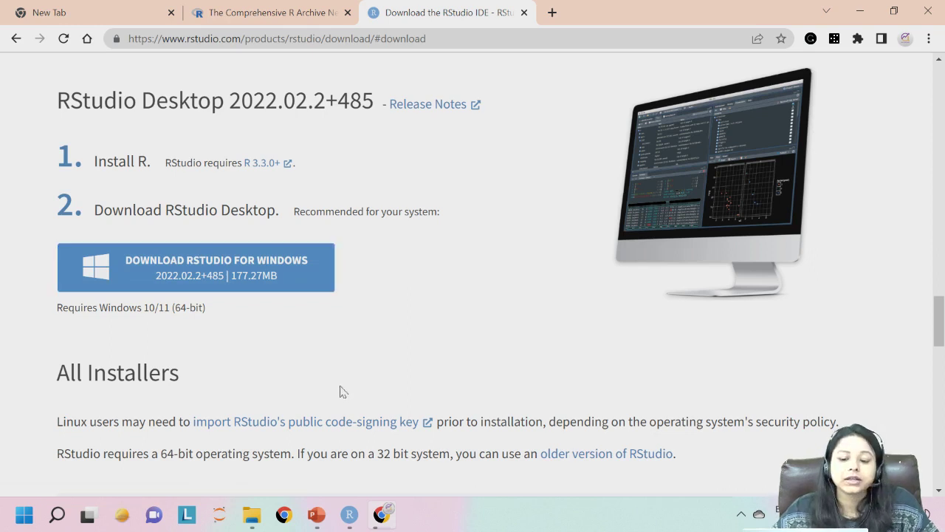
Review the RStudio editions in the pricing table again and return to the recommended RStudio Desktop download for Windows
scroll(331, 402, "up", 3)
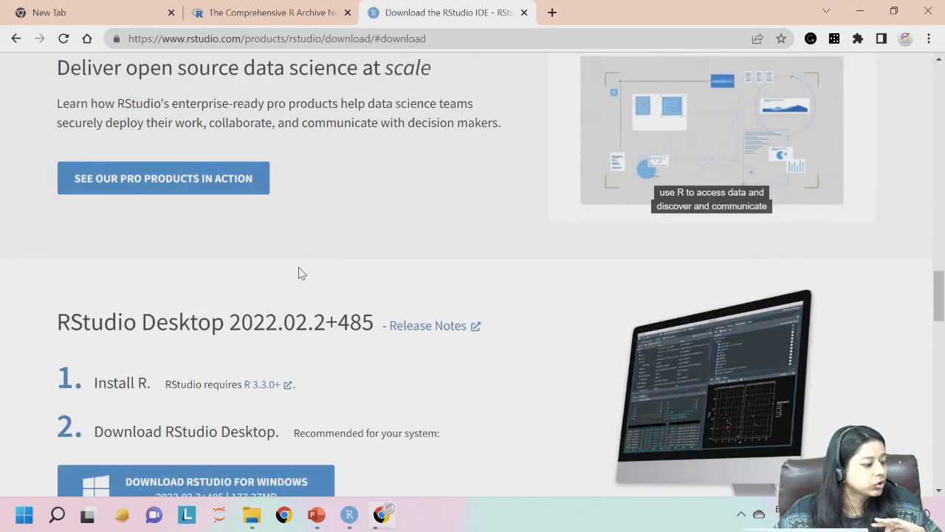
scroll(299, 273, "up", 4)
scroll(299, 267, "up", 10)
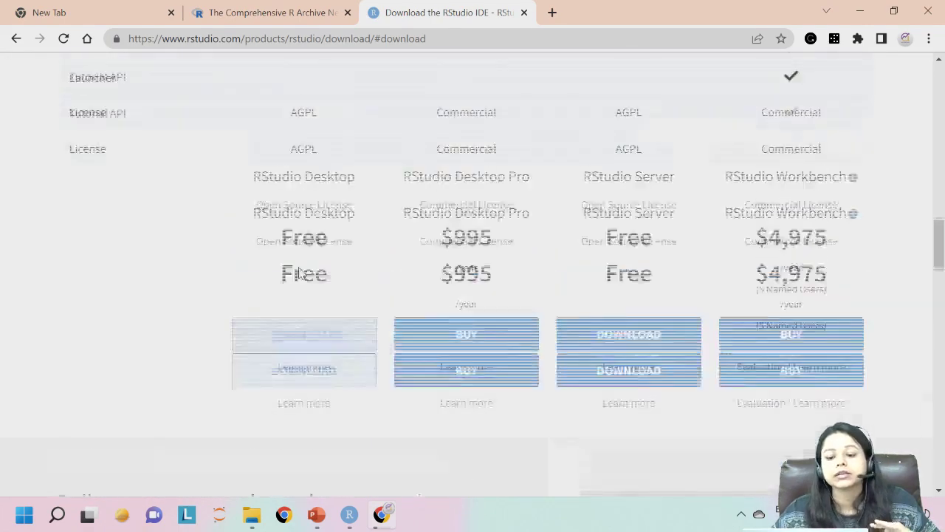
scroll(273, 261, "down", 4)
scroll(275, 279, "down", 15)
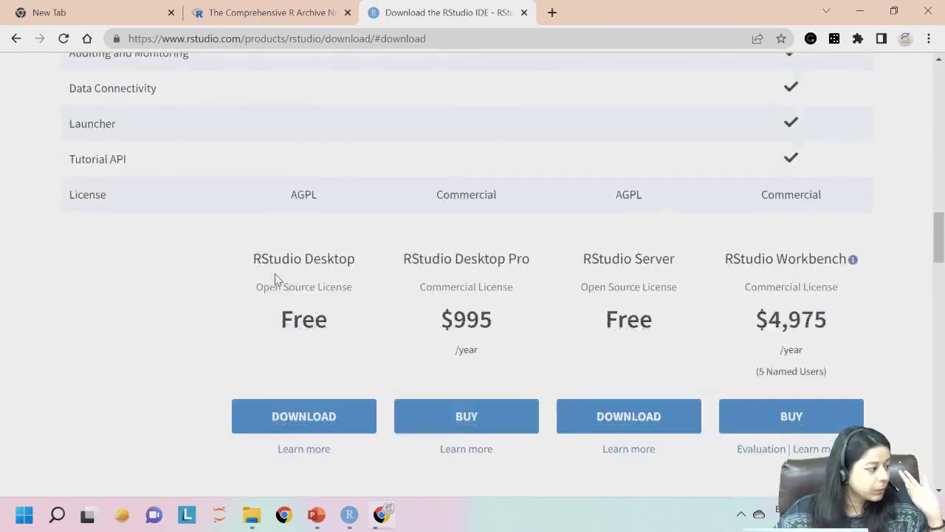
scroll(275, 277, "up", 3)
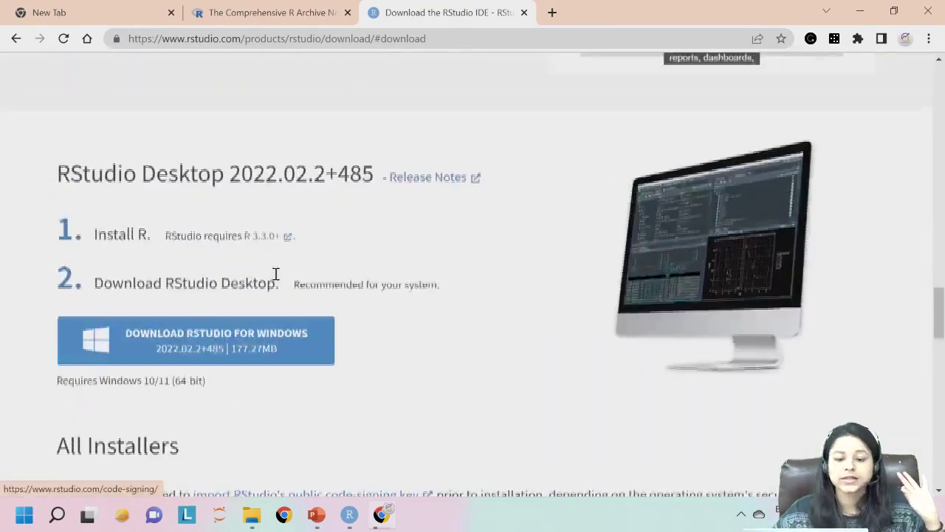
scroll(288, 274, "down", 1)
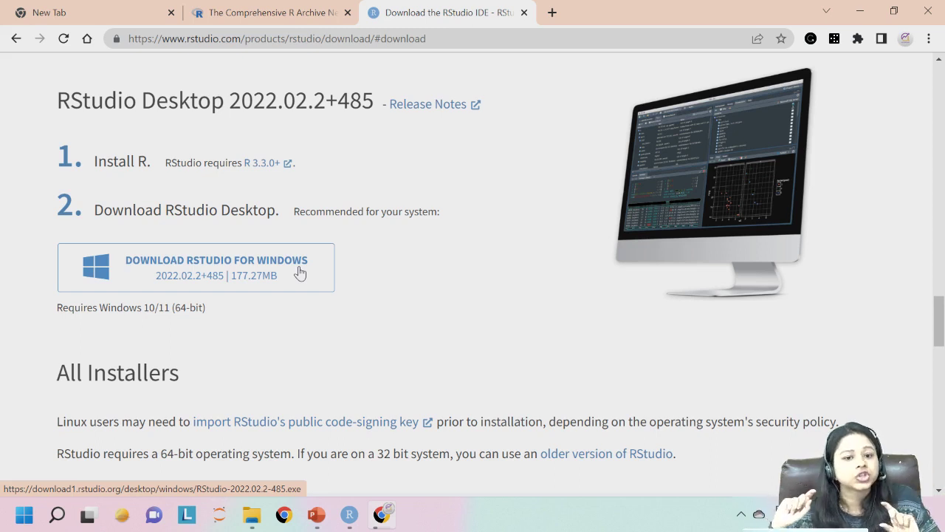
left_click(299, 273)
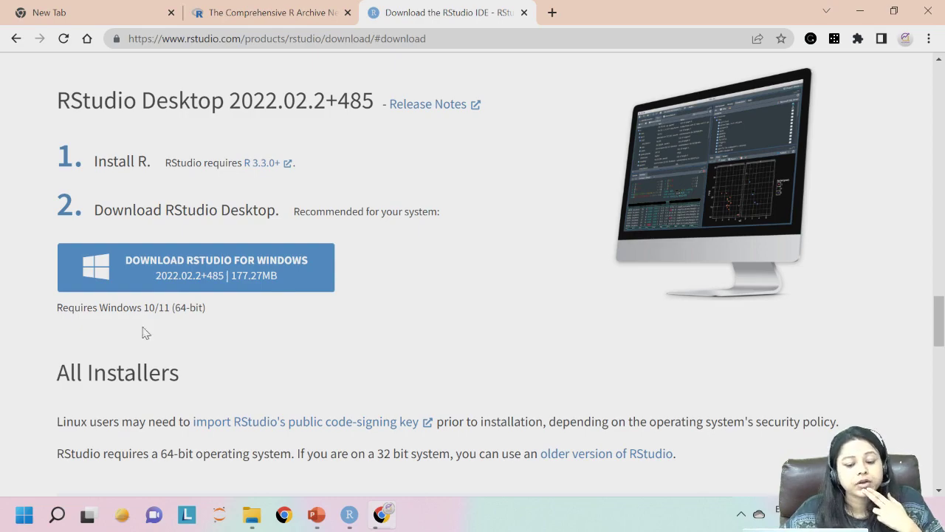
Look through the All Installers and Zip/Tarballs tables for the files offered per operating system
scroll(200, 330, "down", 5)
scroll(201, 329, "down", 3)
scroll(201, 330, "up", 3)
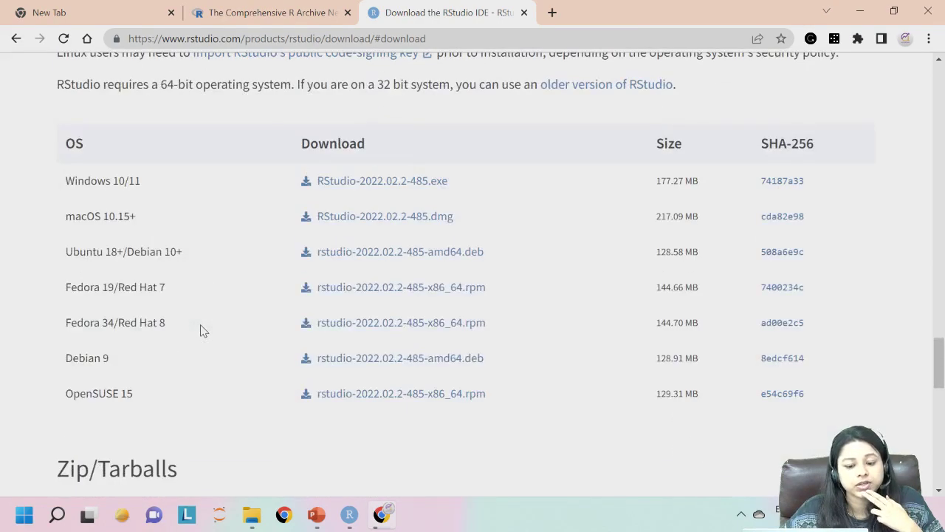
scroll(203, 325, "down", 2)
scroll(203, 323, "down", 3)
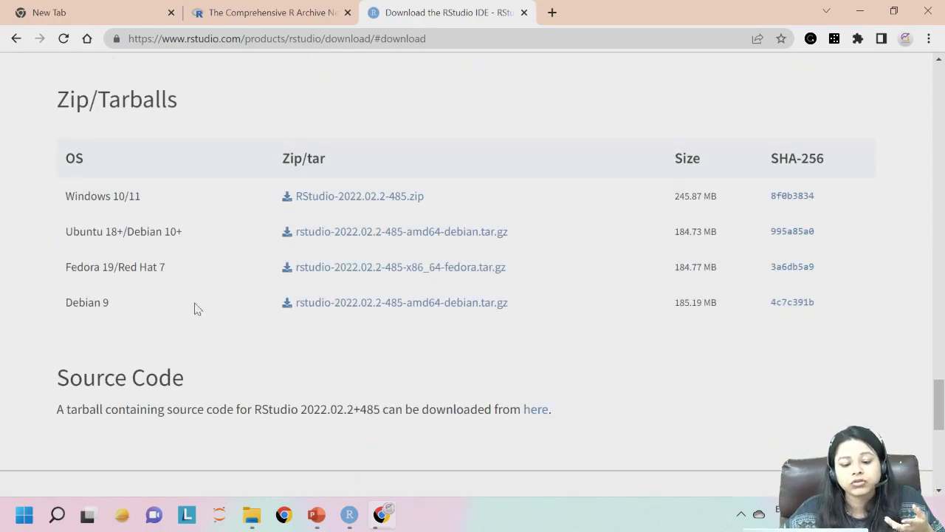
scroll(195, 308, "up", 10)
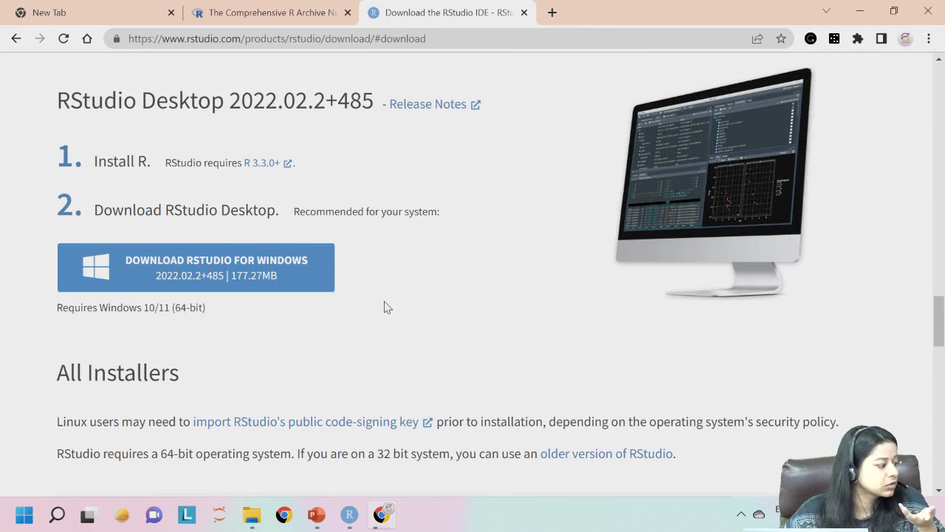
Download RStudio for Windows, saving the installer to the Desktop as RStudio-2022.02.2-485, and pause the download
left_click(290, 288)
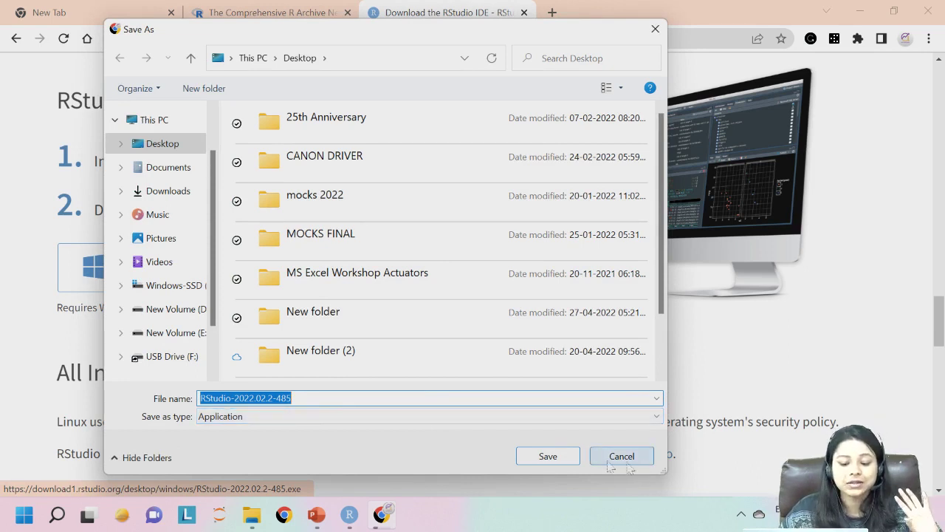
left_click(530, 457)
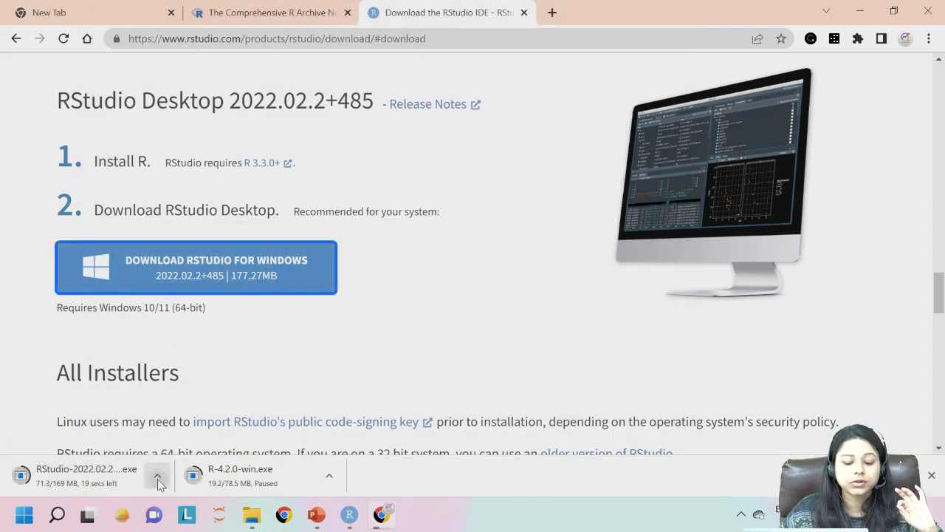
left_click(157, 476)
left_click(184, 404)
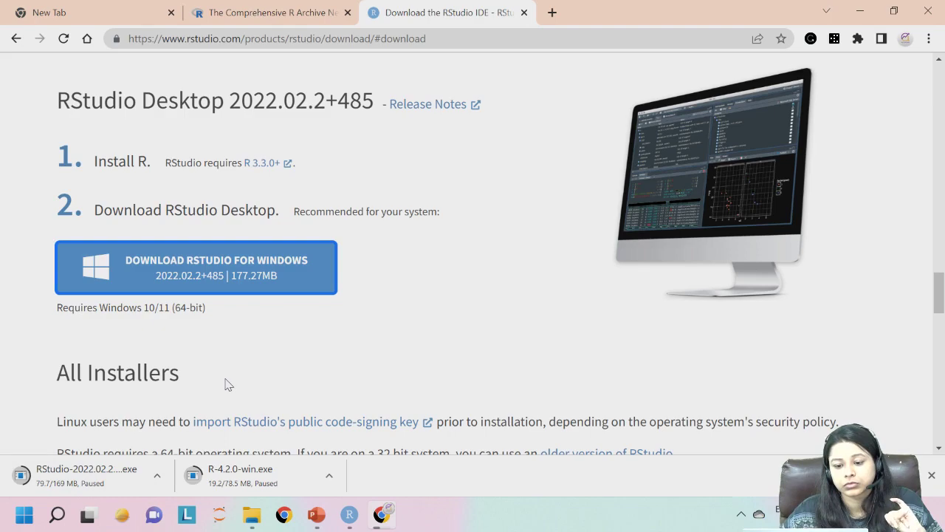
scroll(228, 384, "up", 10)
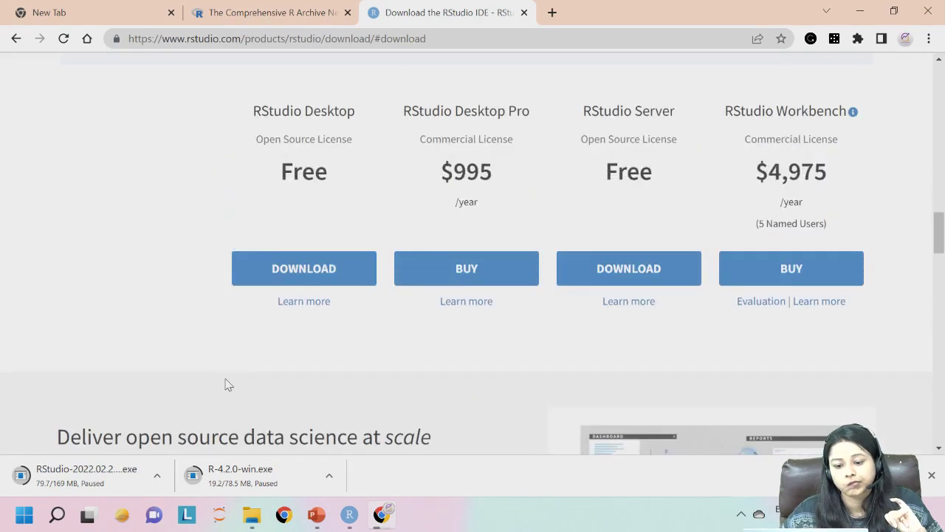
scroll(228, 384, "up", 9)
scroll(228, 384, "down", 5)
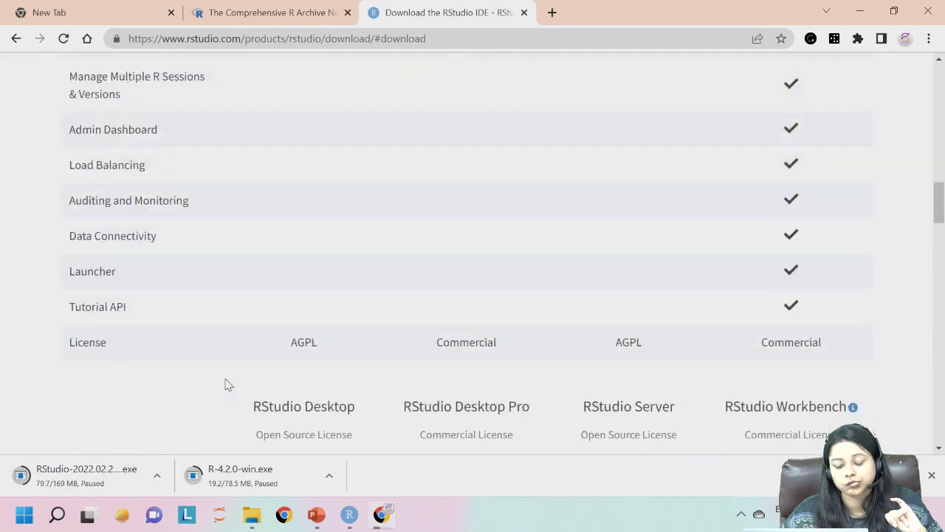
scroll(228, 384, "down", 12)
scroll(227, 384, "up", 2)
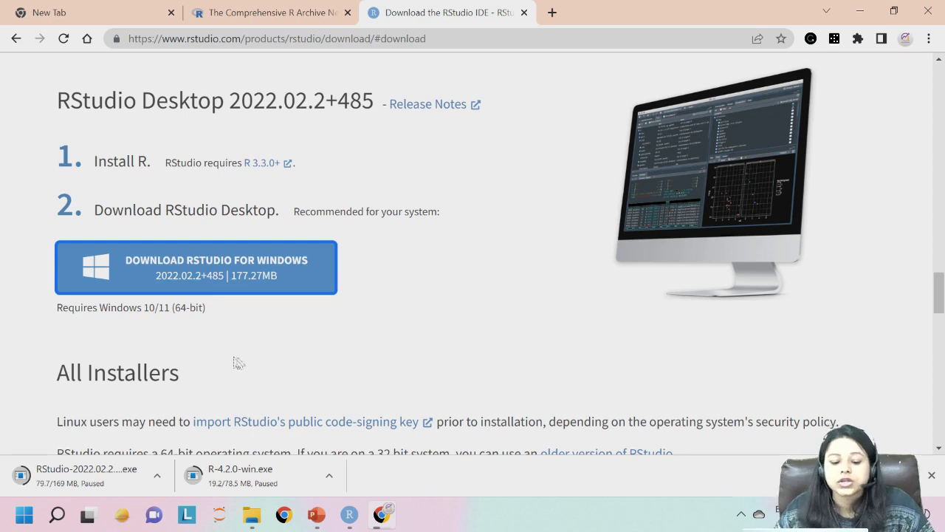
Switch to the PENDRIVE folder in File Explorer, try to run the rstudio application, and dismiss its error dialogs
left_click(251, 515)
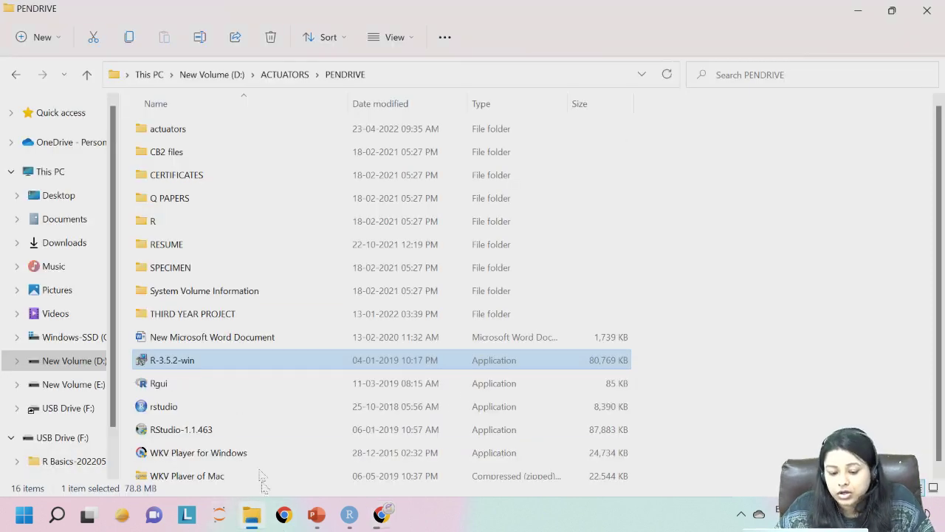
left_click(216, 418)
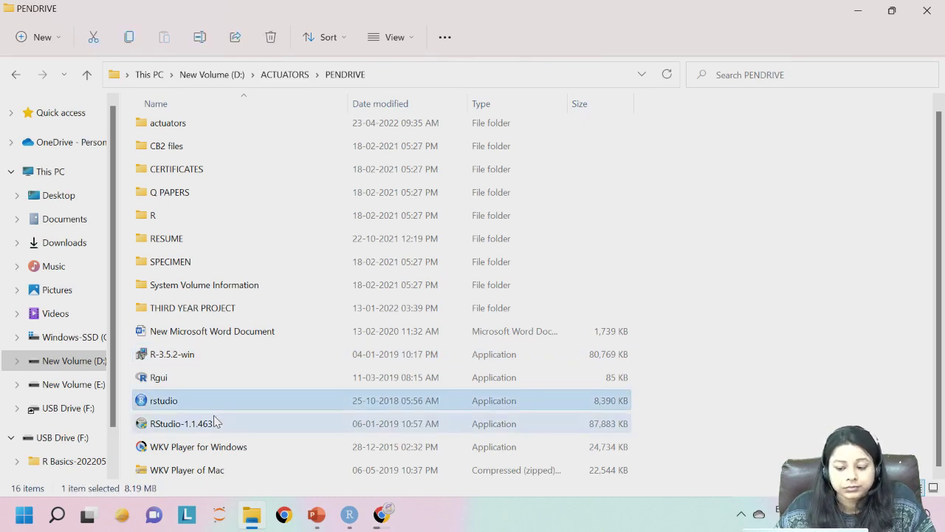
scroll(216, 421, "up", 1)
double_click(215, 414)
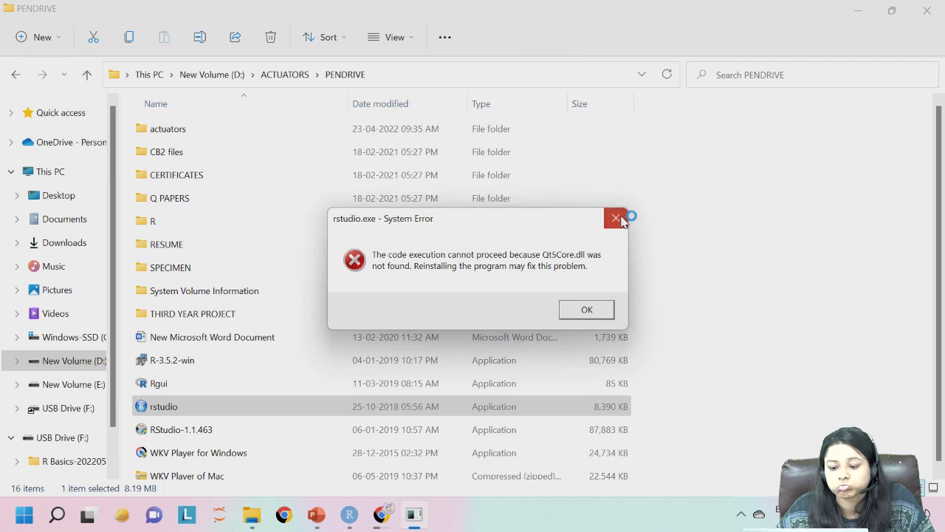
left_click(616, 218)
left_click(611, 225)
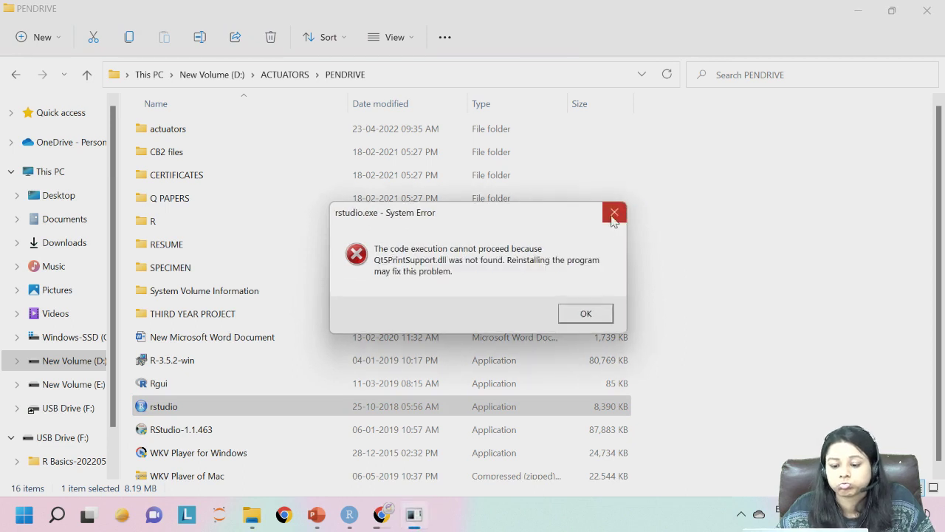
left_click(614, 219)
left_click(614, 219)
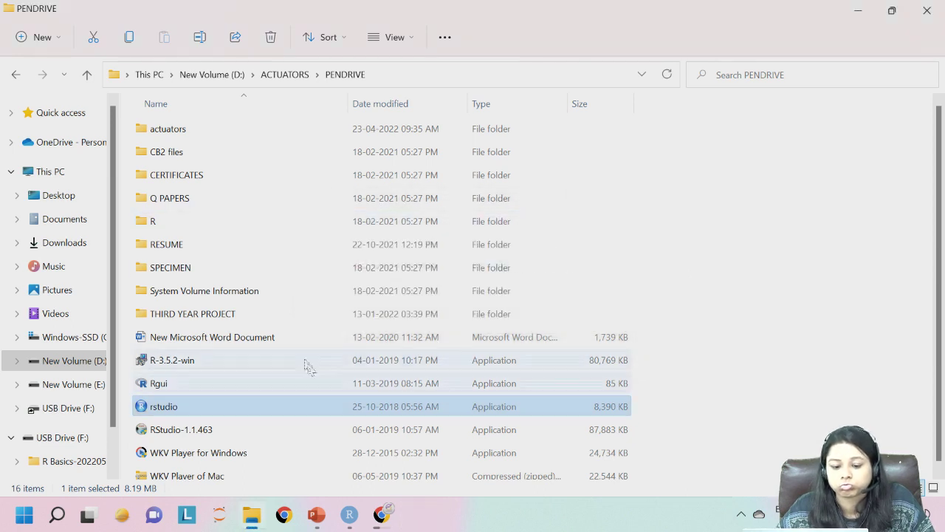
Try to start the RStudio-1.1.463 installer, allowing it to make changes to the device
scroll(189, 420, "down", 1)
left_click(204, 426)
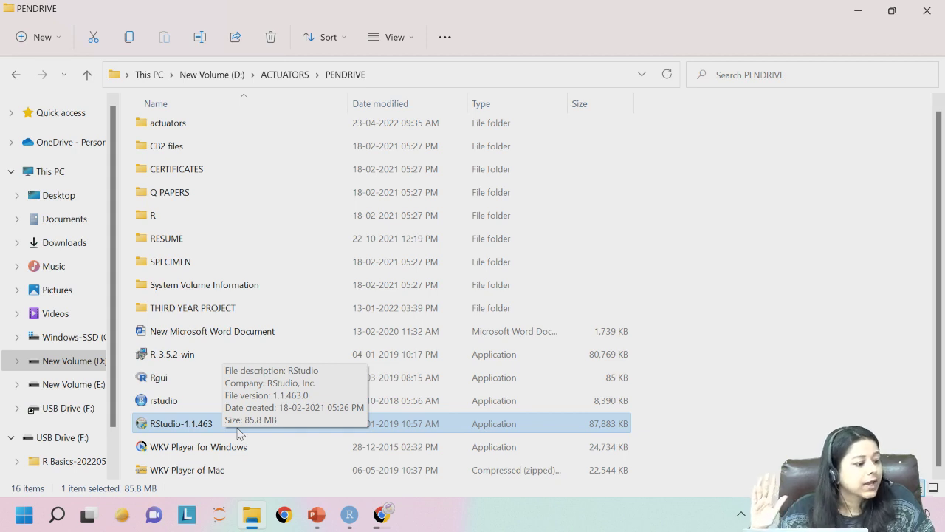
double_click(211, 427)
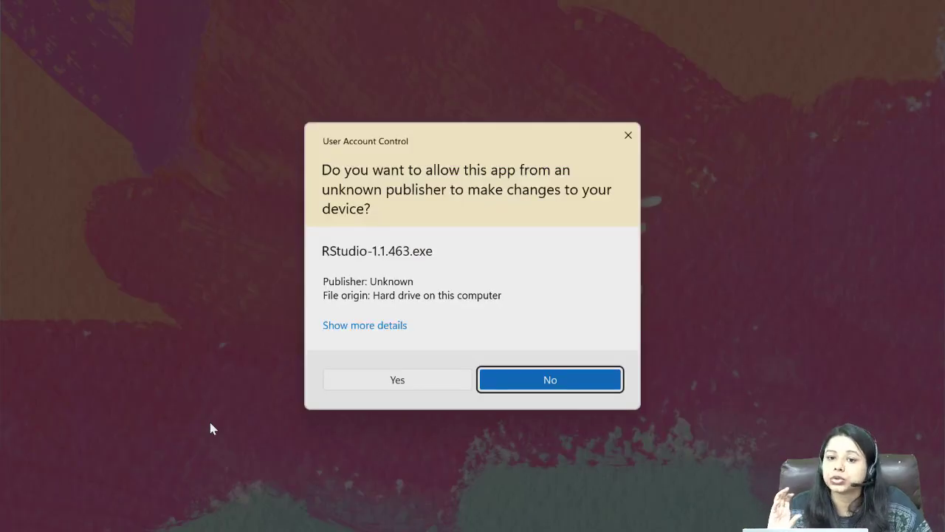
left_click(376, 383)
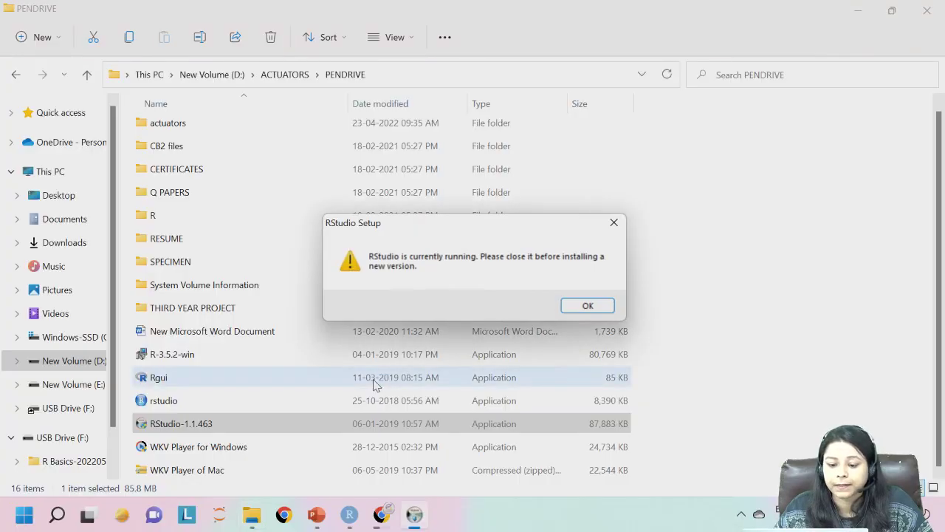
Close the running RStudio session, saving its workspace image, and dismiss the waiting RStudio Setup warning
left_click(349, 515)
left_click(927, 8)
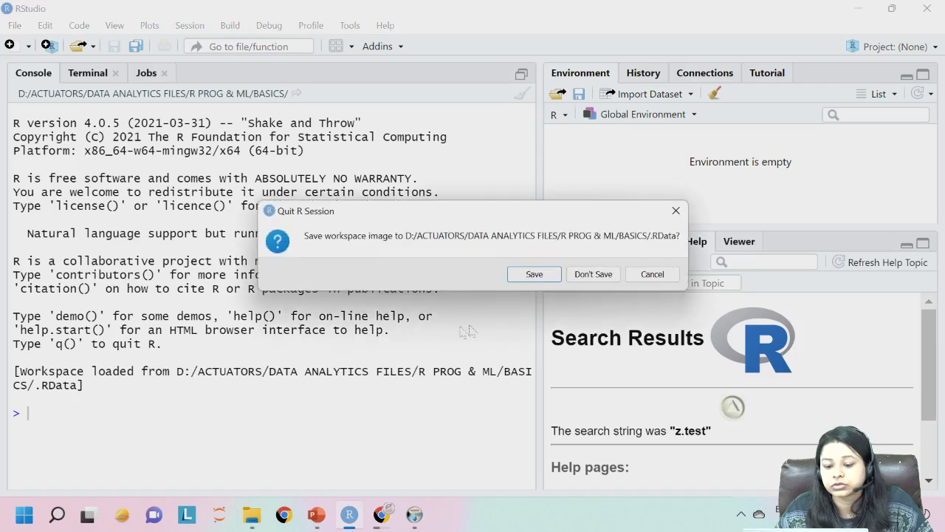
left_click(547, 277)
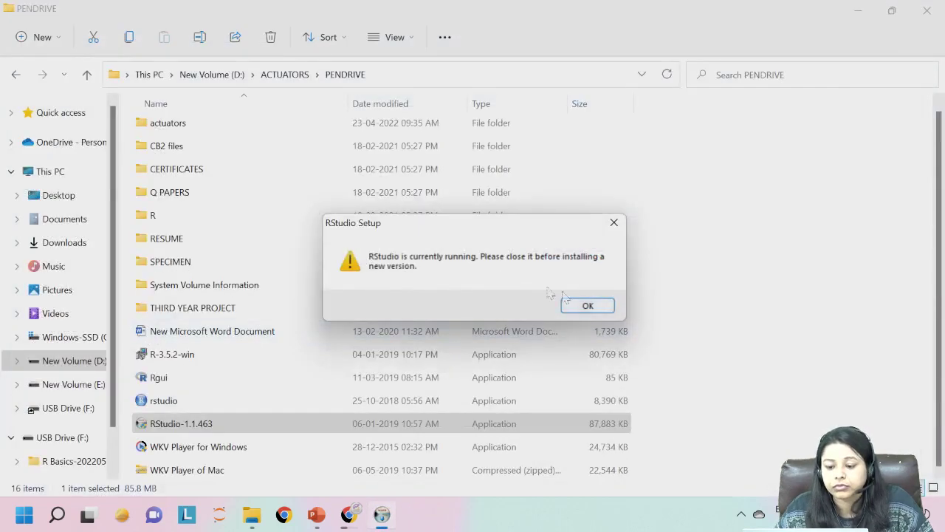
left_click(587, 305)
Run the RStudio-1.1.463 installer and complete the setup in C:\Program Files\RStudio with the Start Menu folder RStudio
double_click(317, 424)
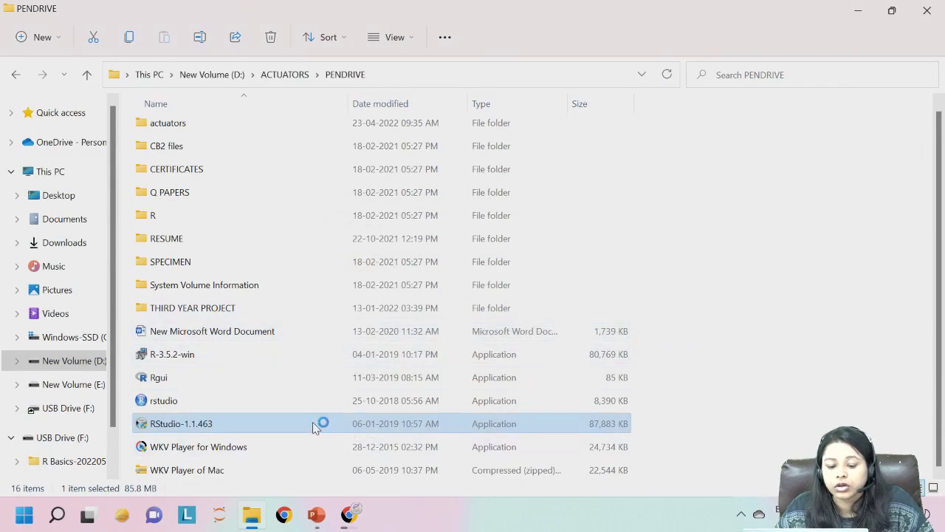
left_click(418, 384)
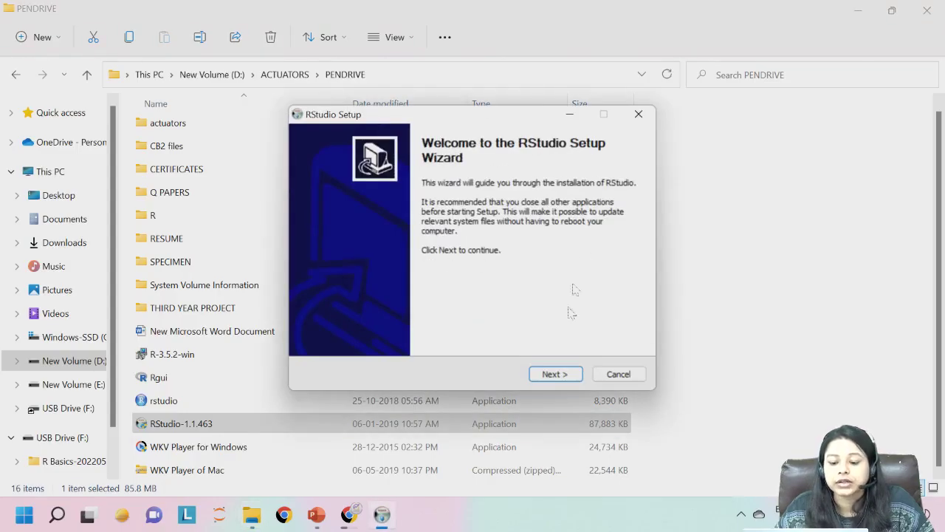
left_click(555, 374)
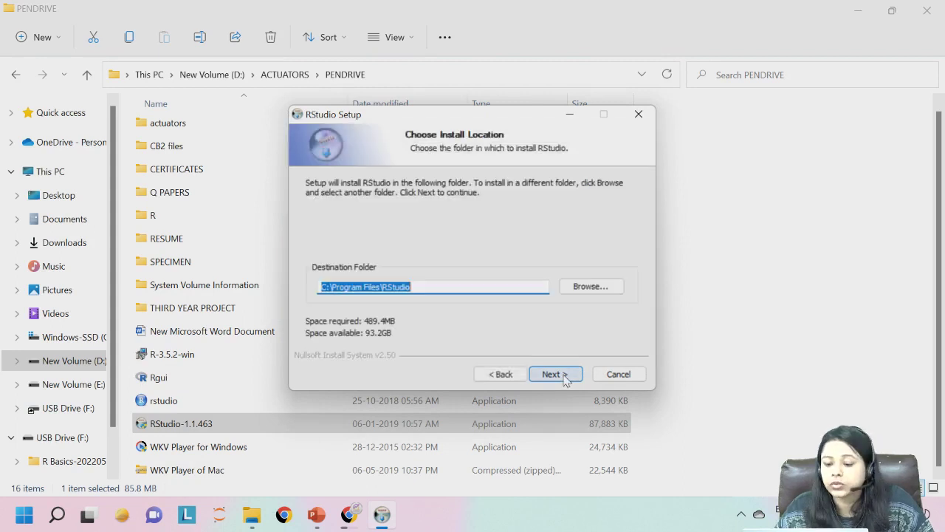
left_click(564, 375)
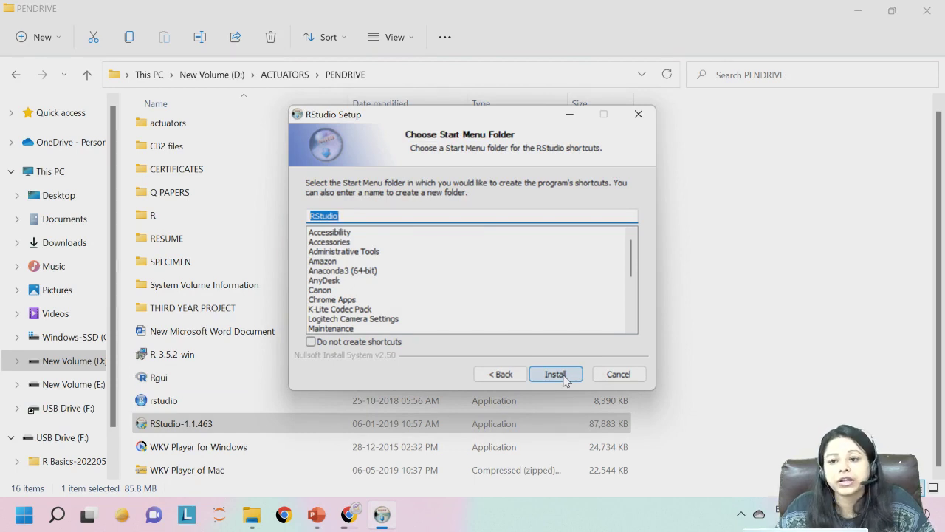
left_click(564, 375)
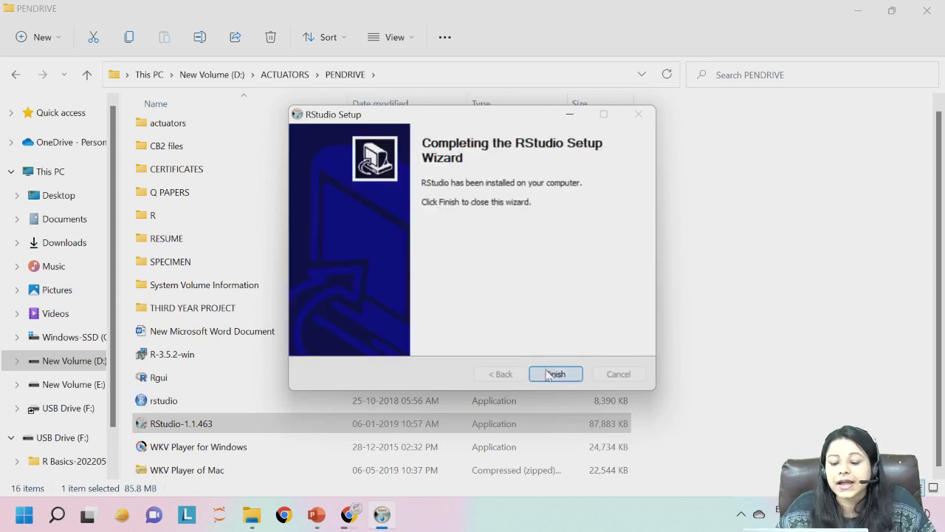
left_click(550, 374)
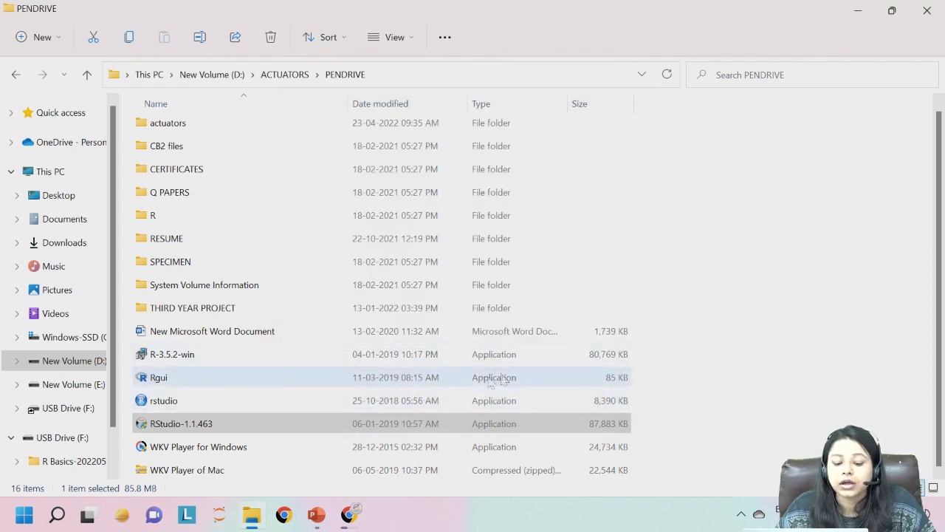
Close the PENDRIVE folder window, search Windows for "rs" and launch the RStudio app
left_click(247, 419)
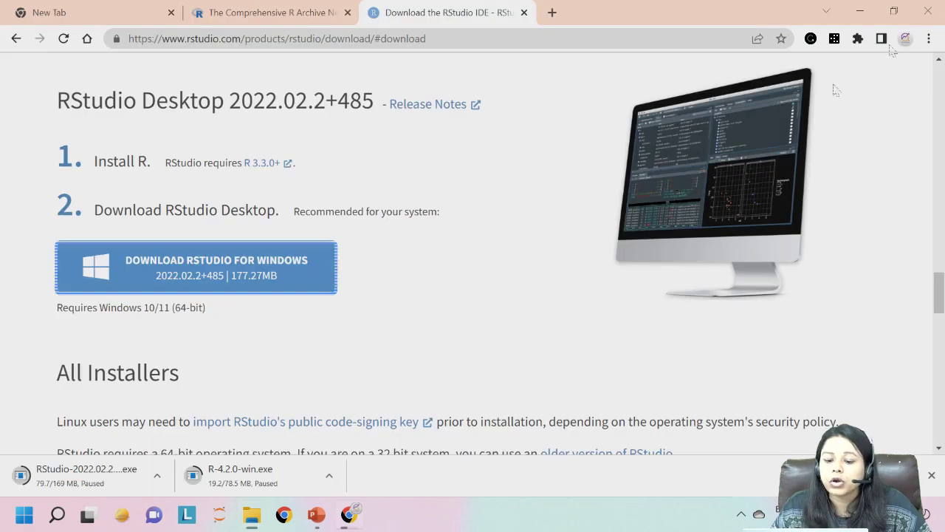
left_click(927, 11)
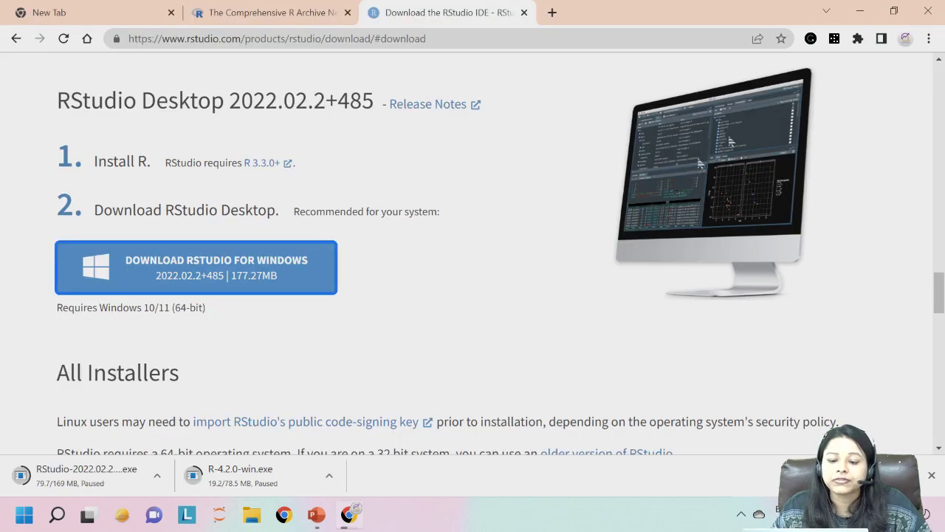
left_click(56, 515)
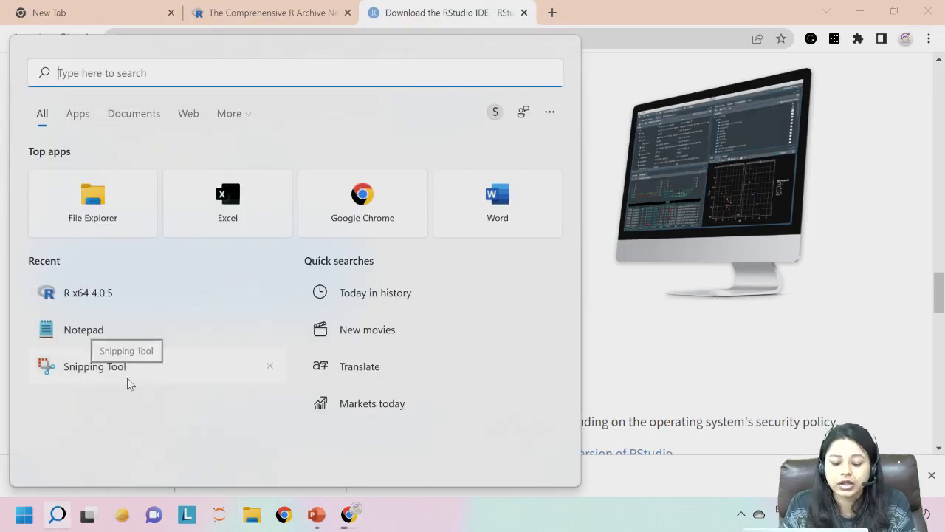
type("rs")
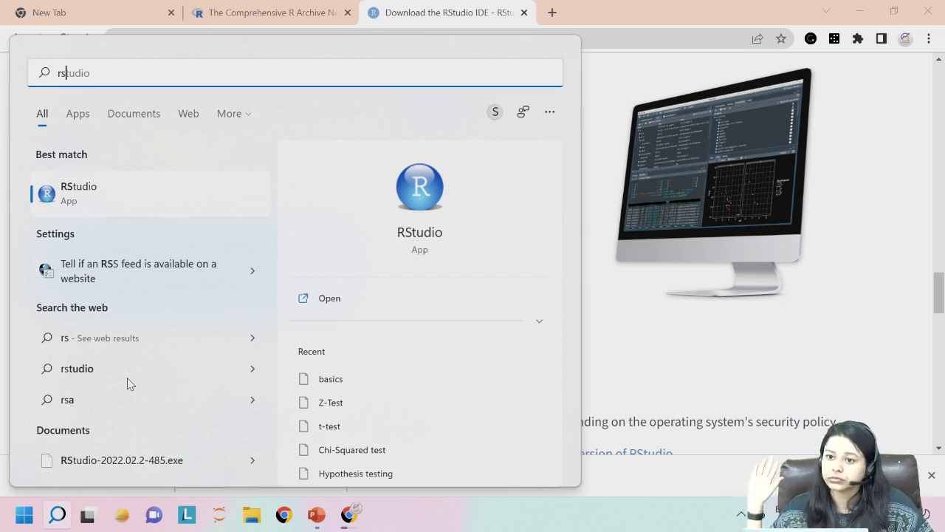
left_click(111, 206)
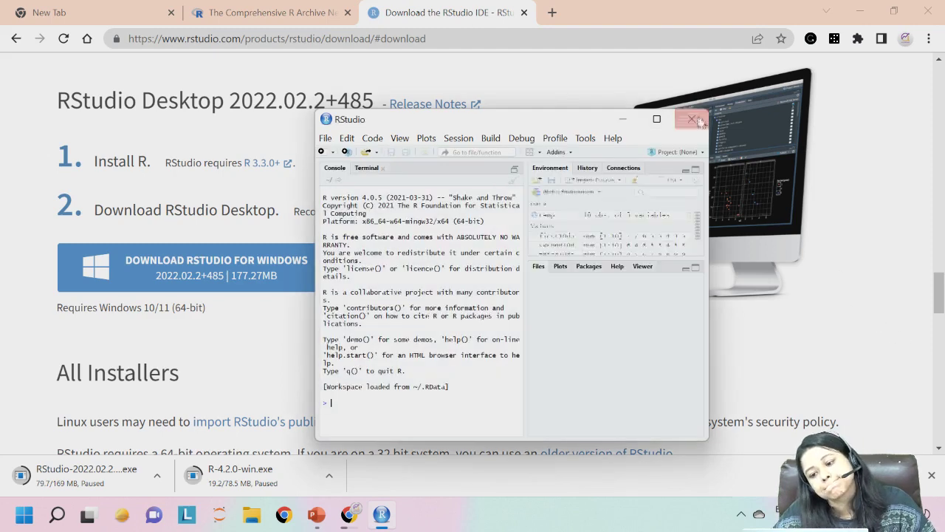
Maximize the RStudio window and remove all objects from the global environment
left_click(657, 122)
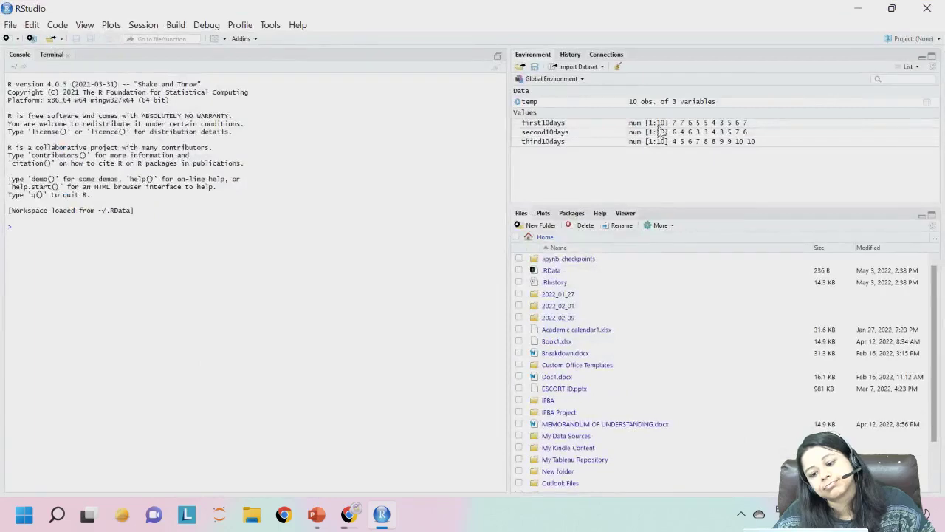
left_click(618, 67)
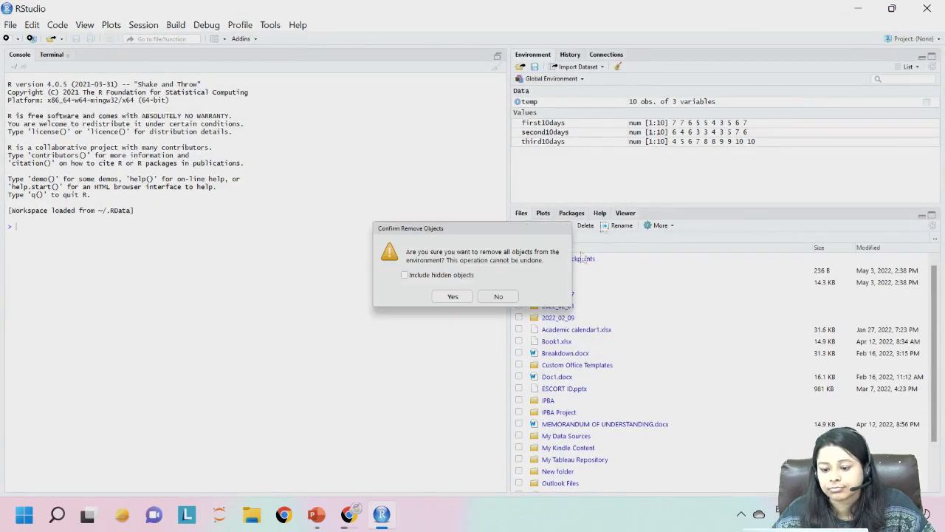
left_click(453, 297)
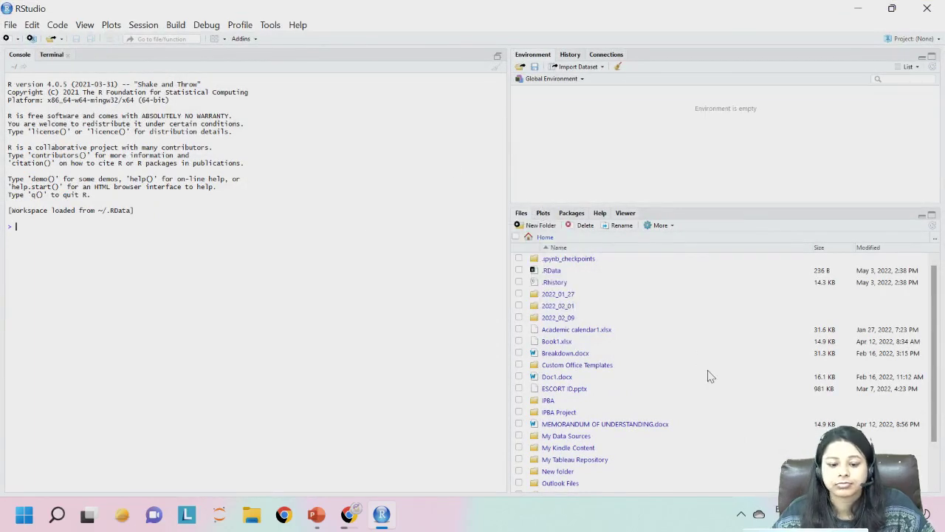
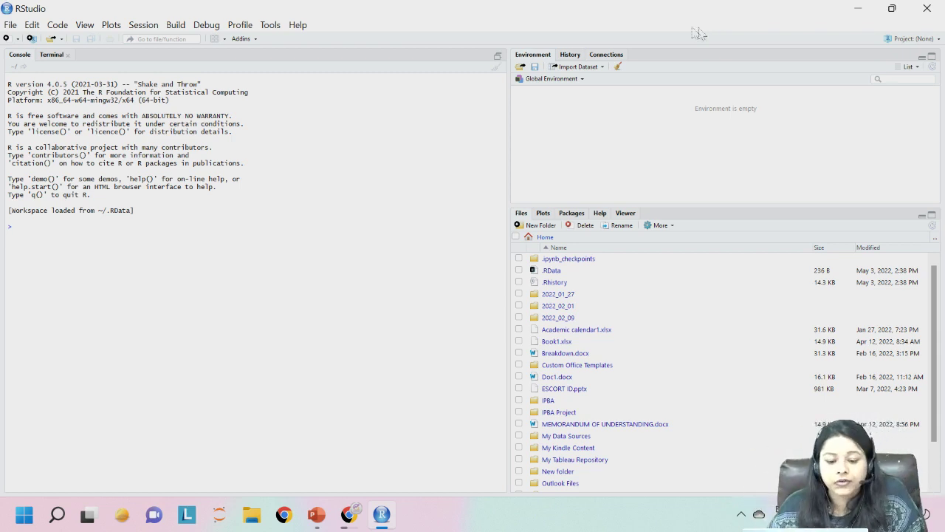
In the global appearance options, try an editor font size of 16, then set it to 18 and accept the options
left_click(266, 27)
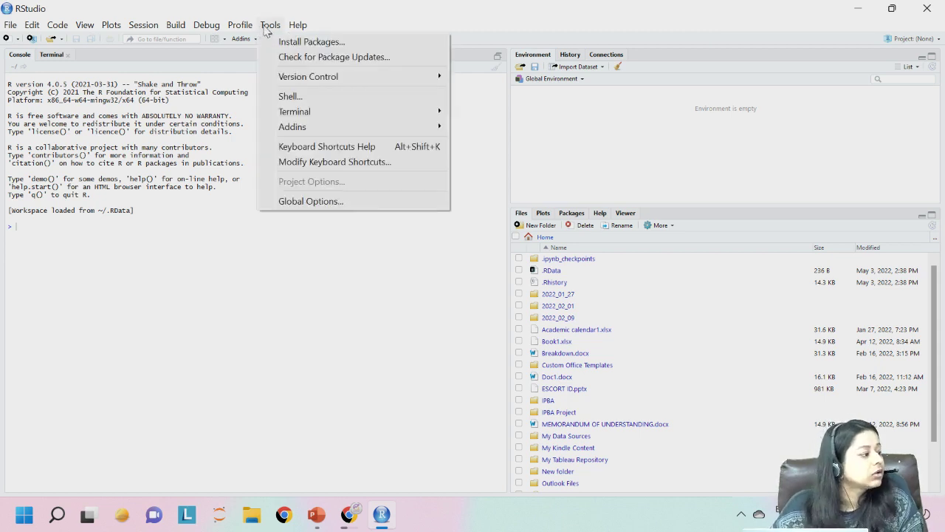
left_click(373, 208)
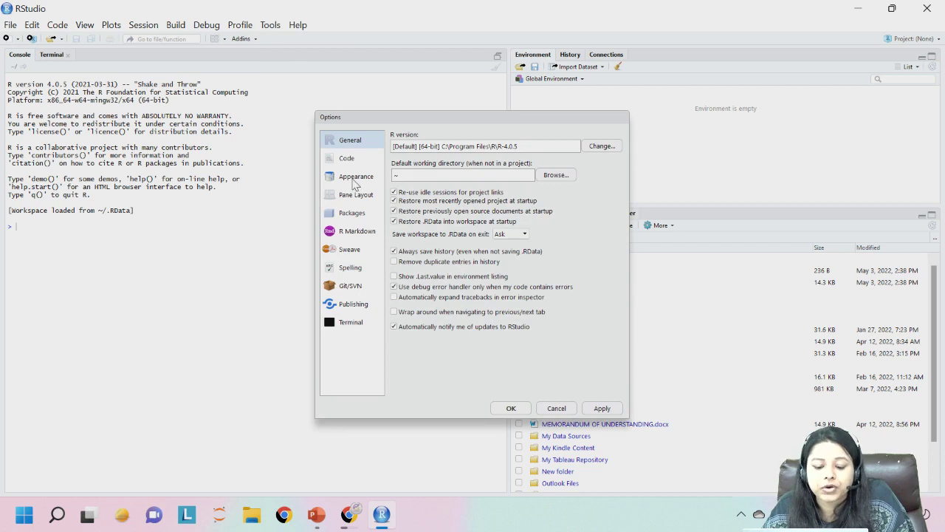
left_click(355, 181)
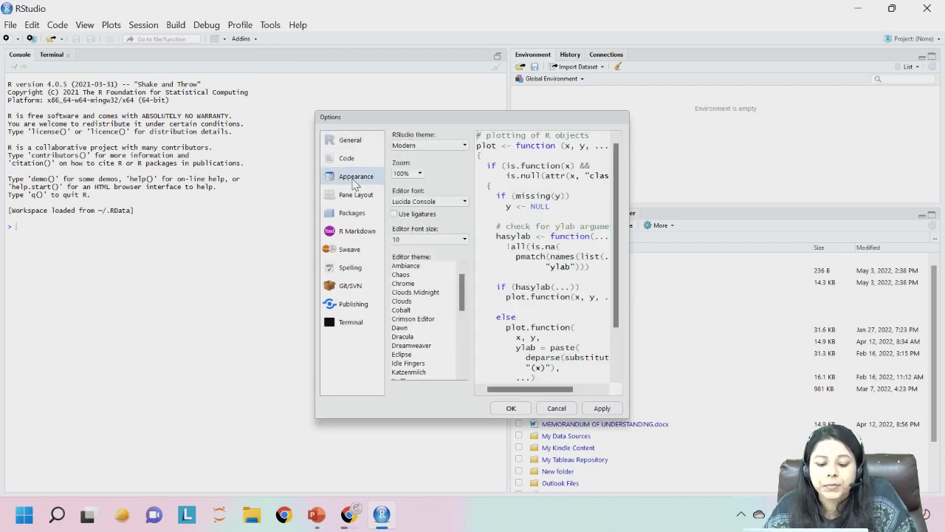
left_click(425, 238)
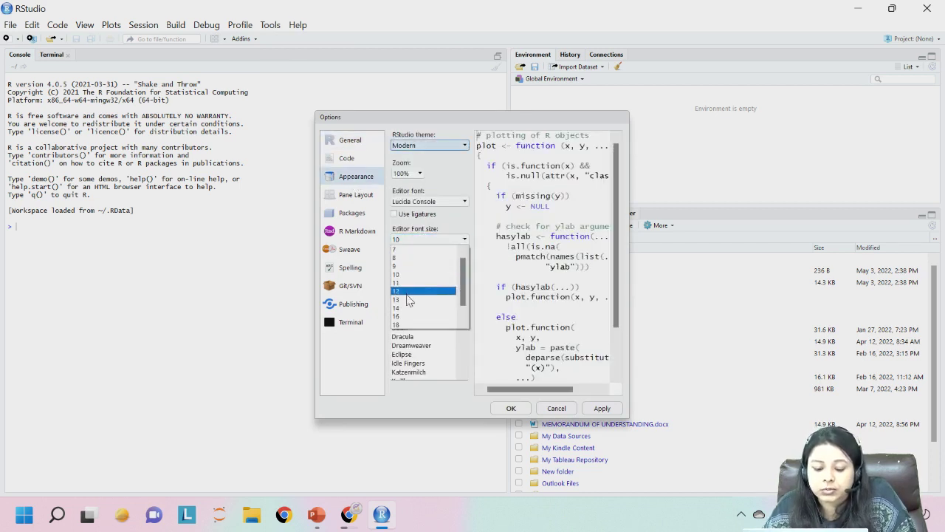
left_click(406, 316)
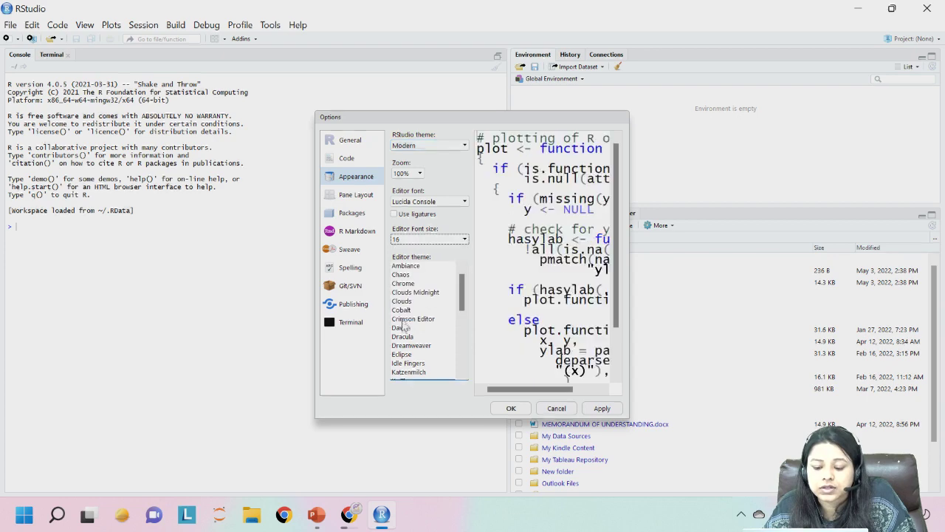
left_click(596, 413)
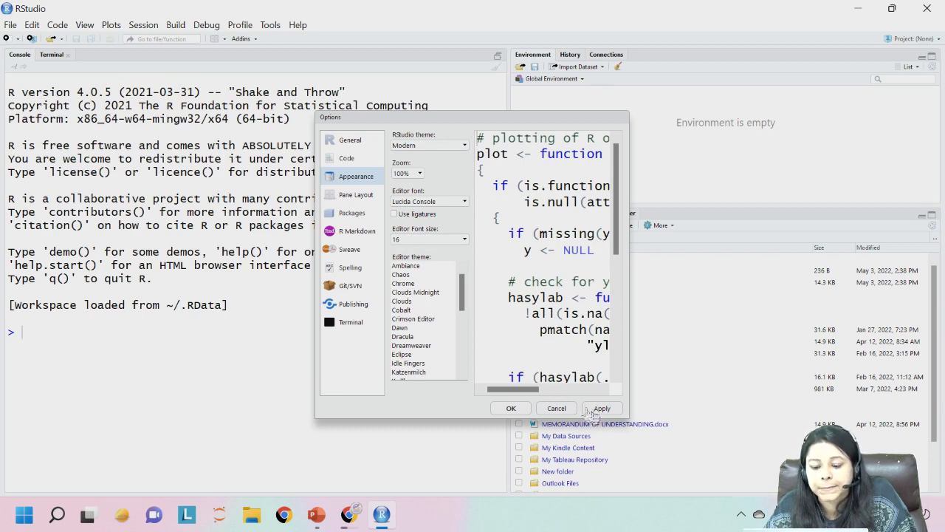
left_click(431, 240)
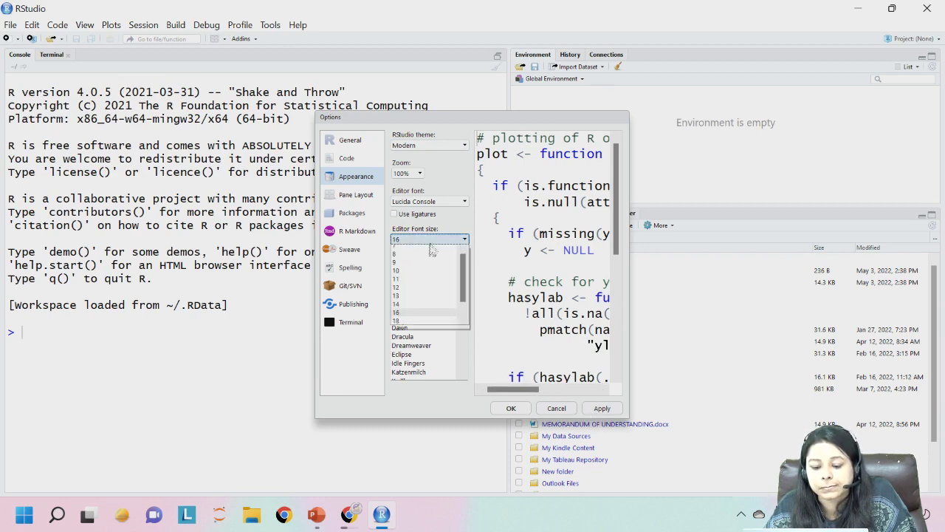
left_click(414, 324)
left_click(602, 408)
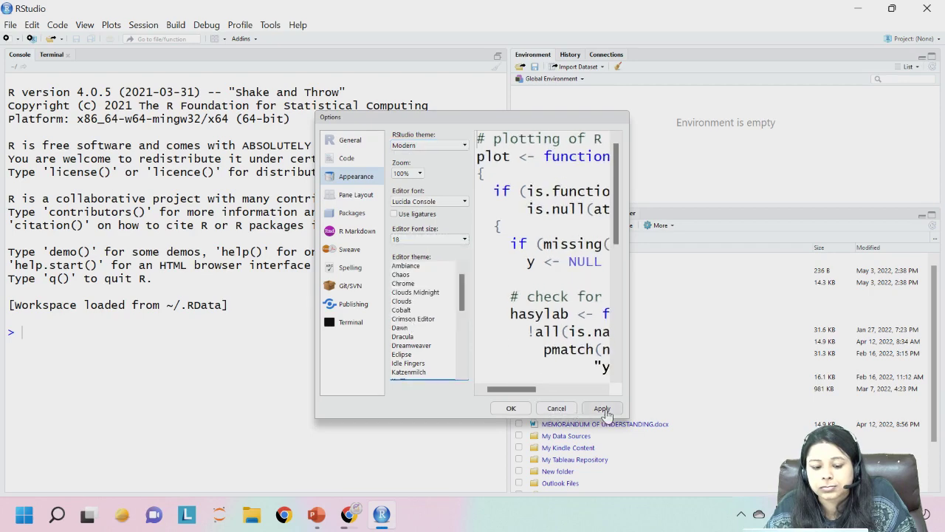
left_click(511, 409)
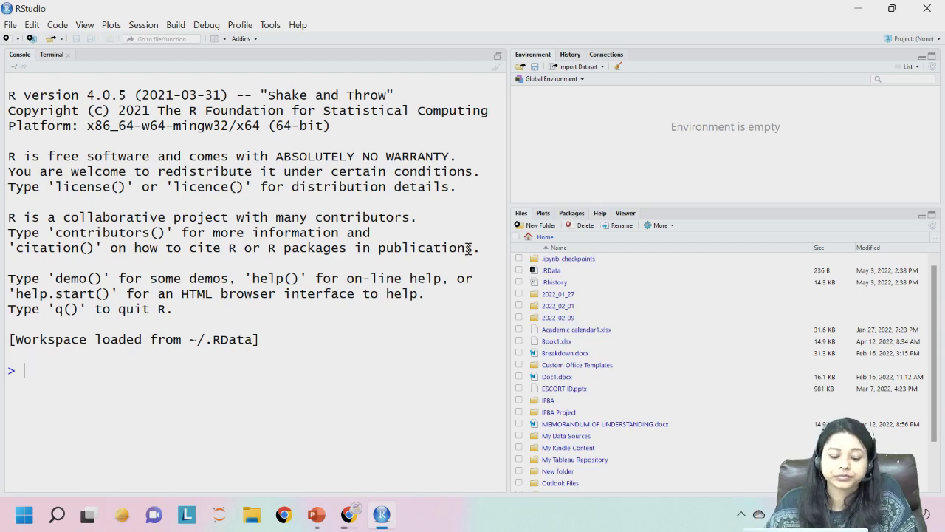
Evaluate 3+8 in the R console
type("3+8")
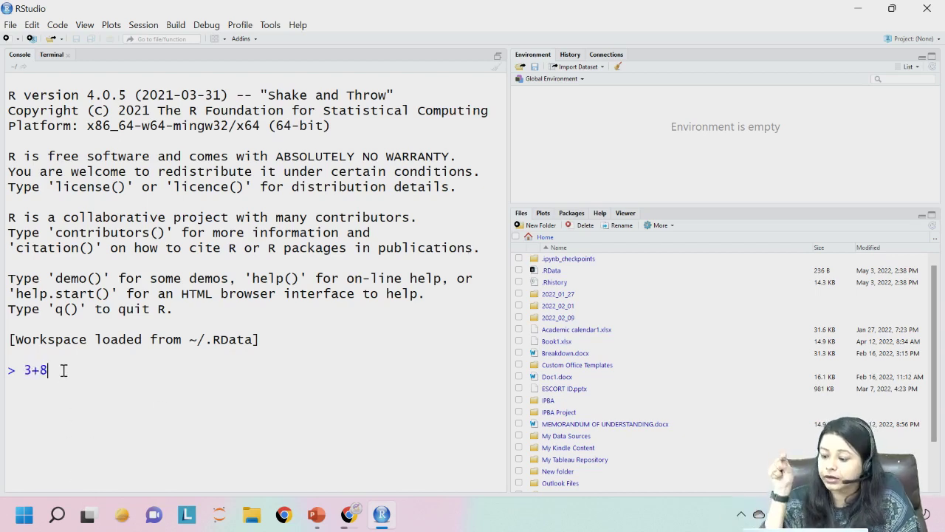
key("Return")
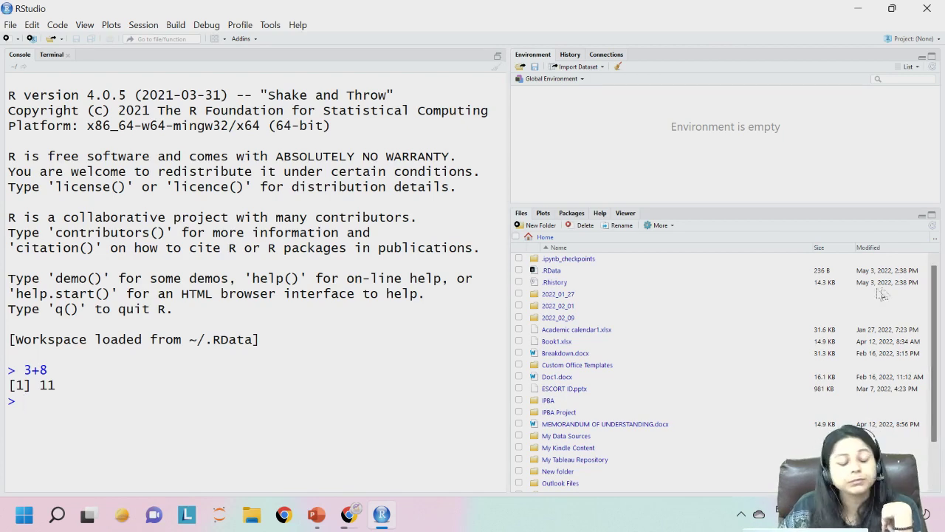
Look over the plots area, browse the installed packages around ggplot2, and view the R and RStudio help resources
left_click(544, 215)
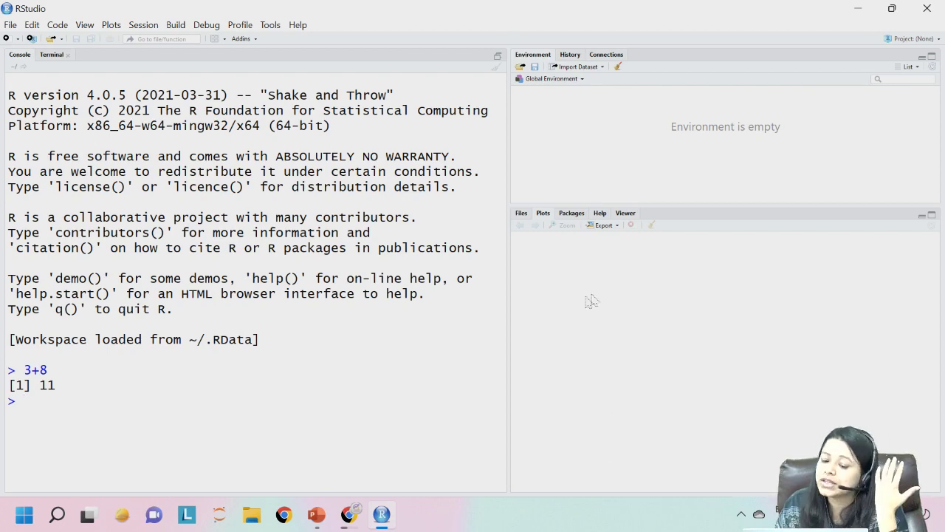
left_click(572, 213)
scroll(566, 338, "down", 20)
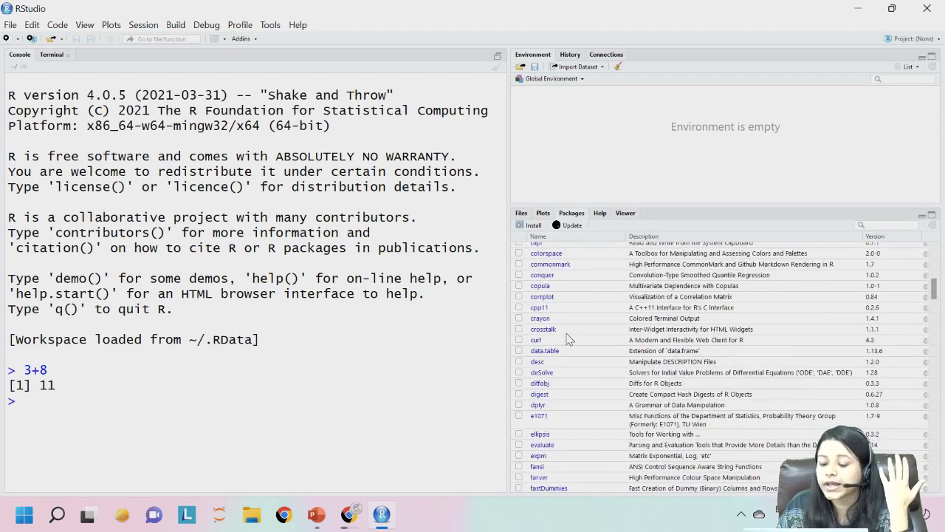
scroll(566, 337, "down", 5)
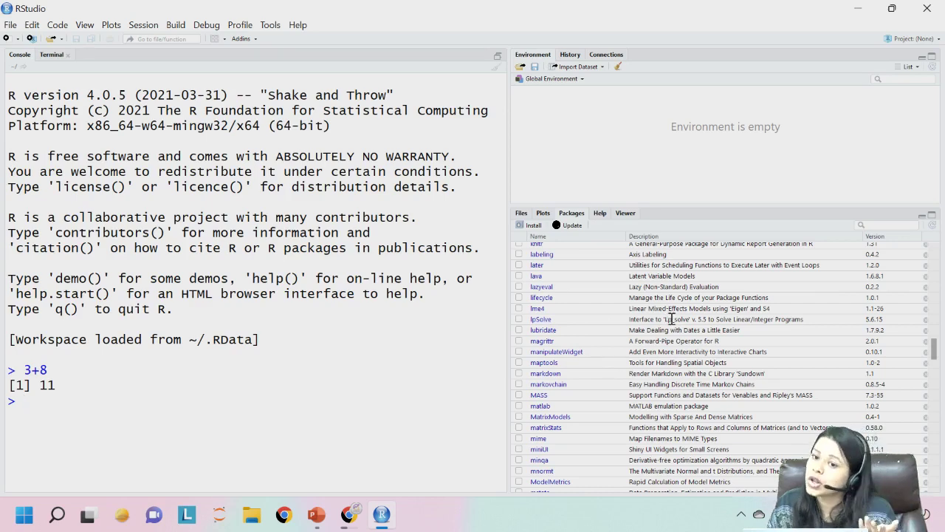
scroll(672, 319, "up", 5)
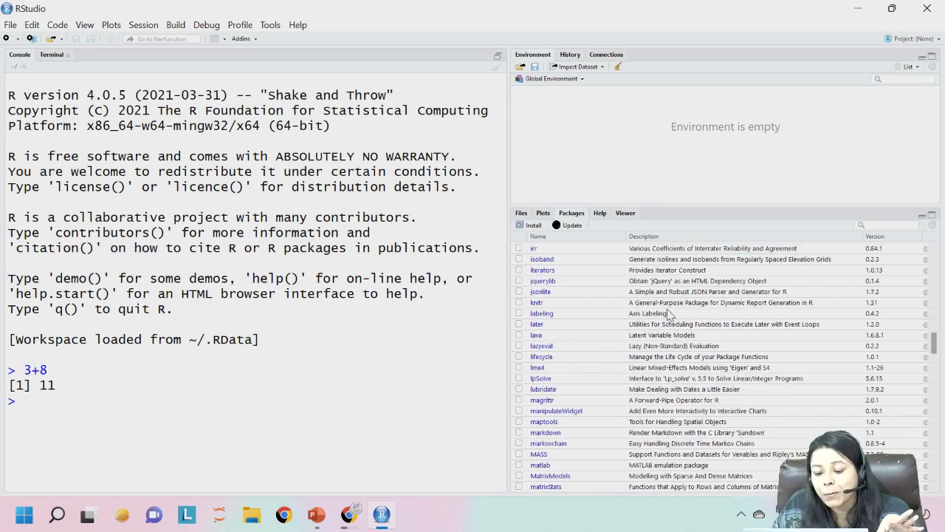
scroll(565, 338, "up", 2)
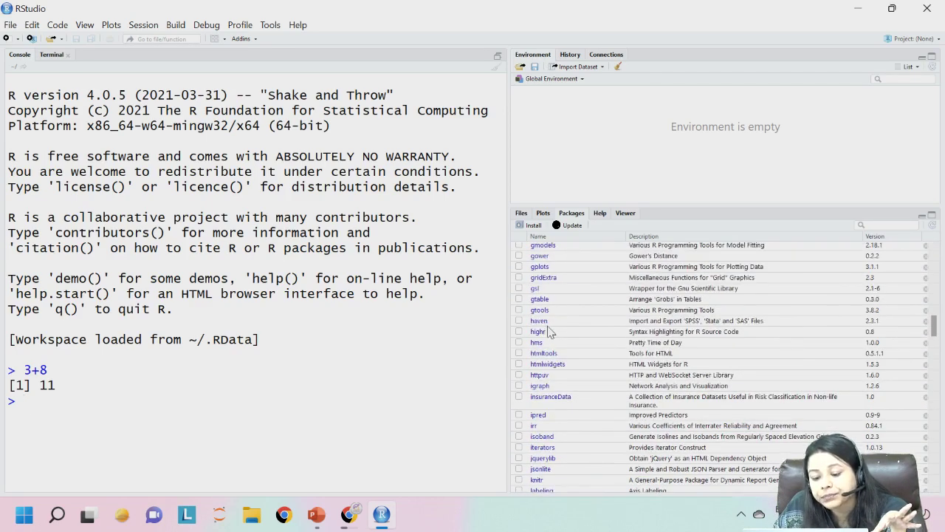
scroll(539, 319, "up", 2)
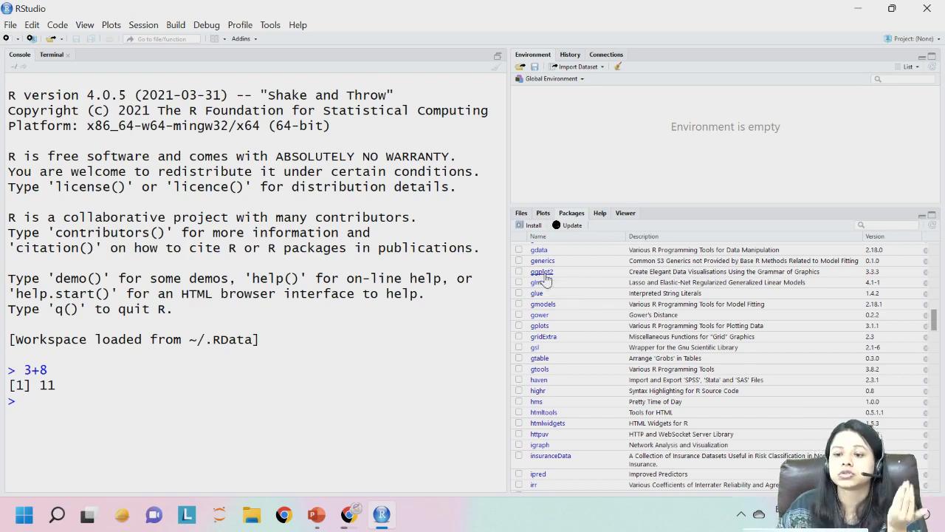
left_click(602, 214)
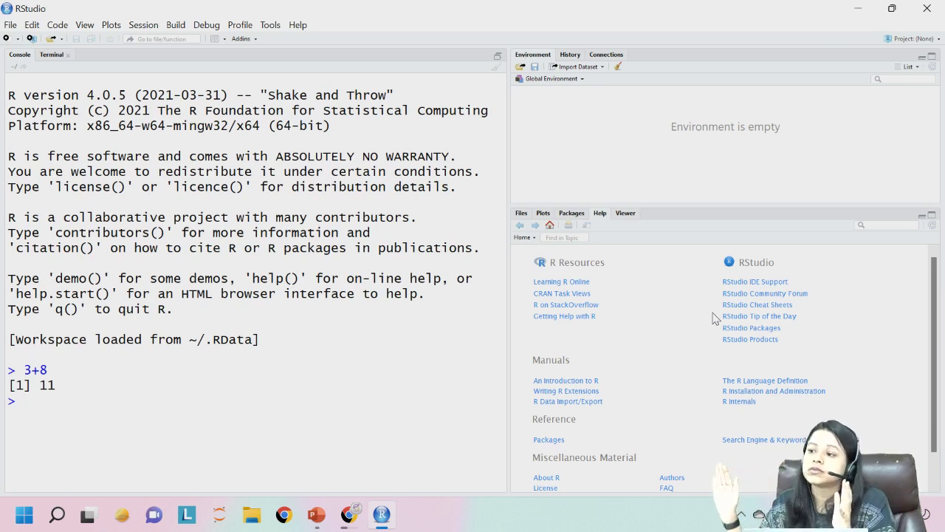
left_click(874, 226)
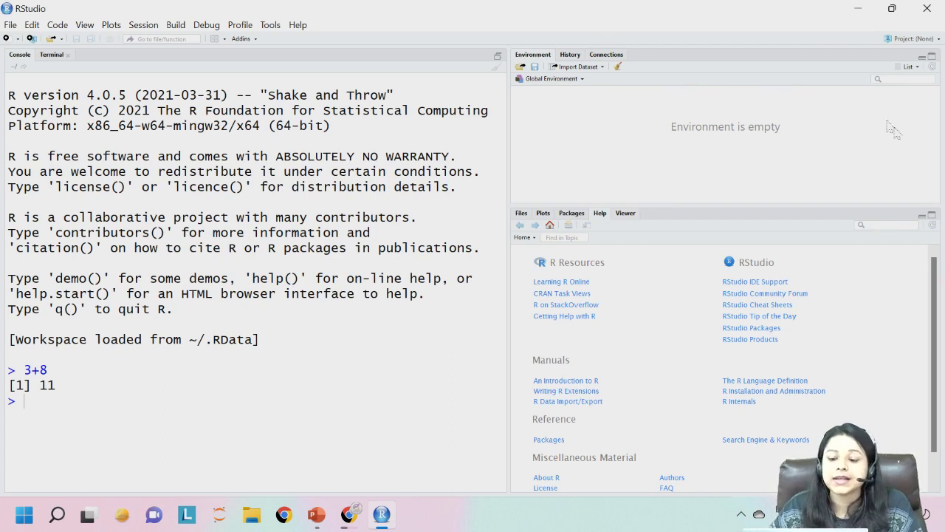
Review the earlier commands in the session history and return to the environment view
left_click(570, 55)
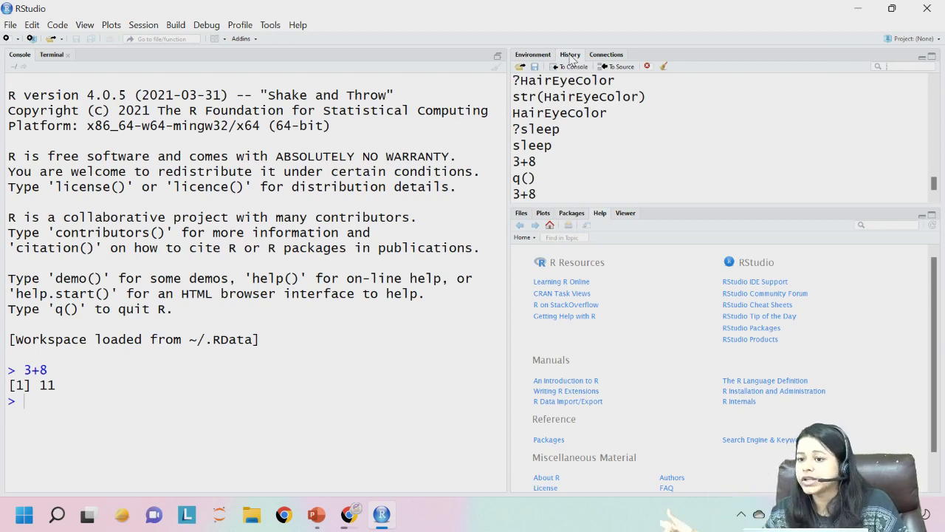
scroll(605, 122, "up", 5)
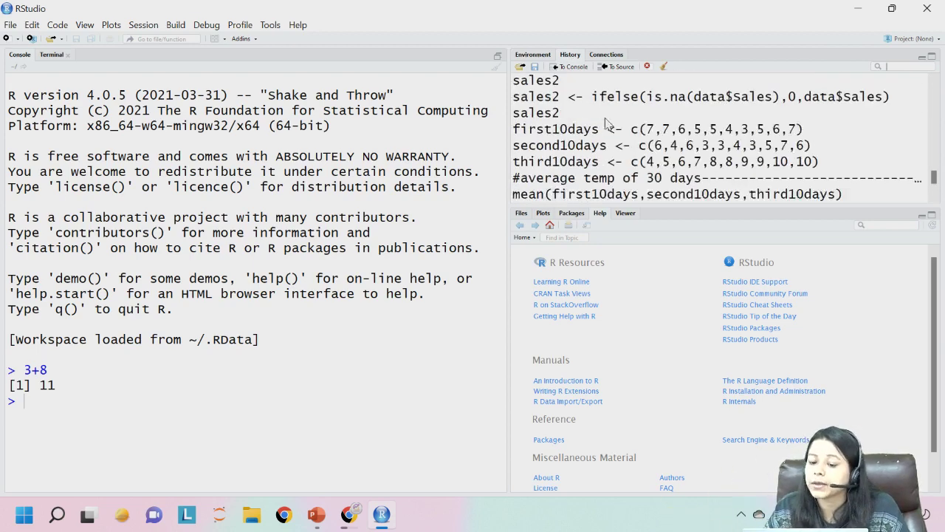
scroll(607, 125, "down", 1)
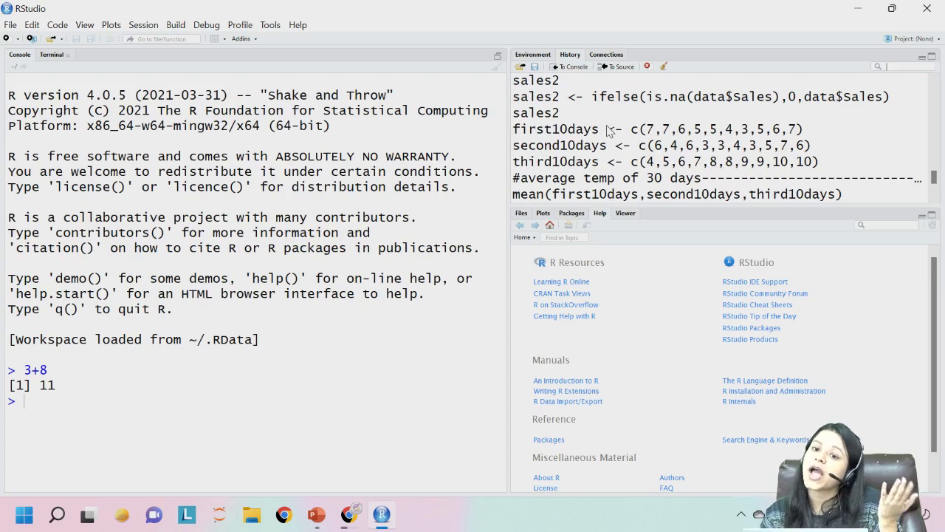
scroll(607, 129, "down", 10)
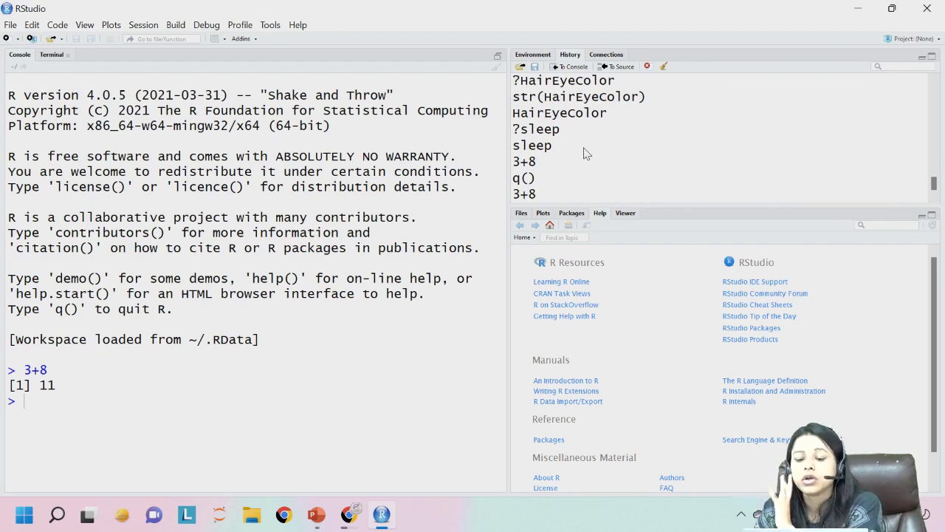
left_click(537, 58)
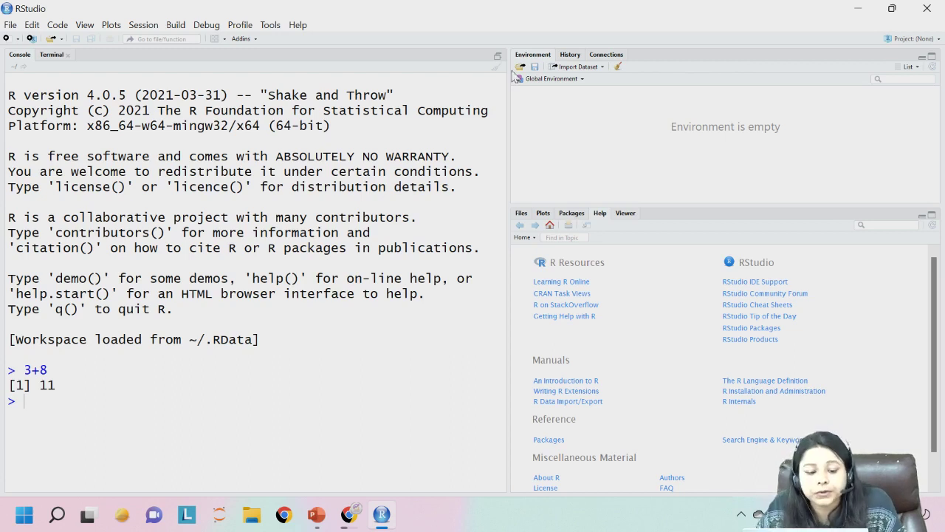
Create a new blank R script
left_click(13, 40)
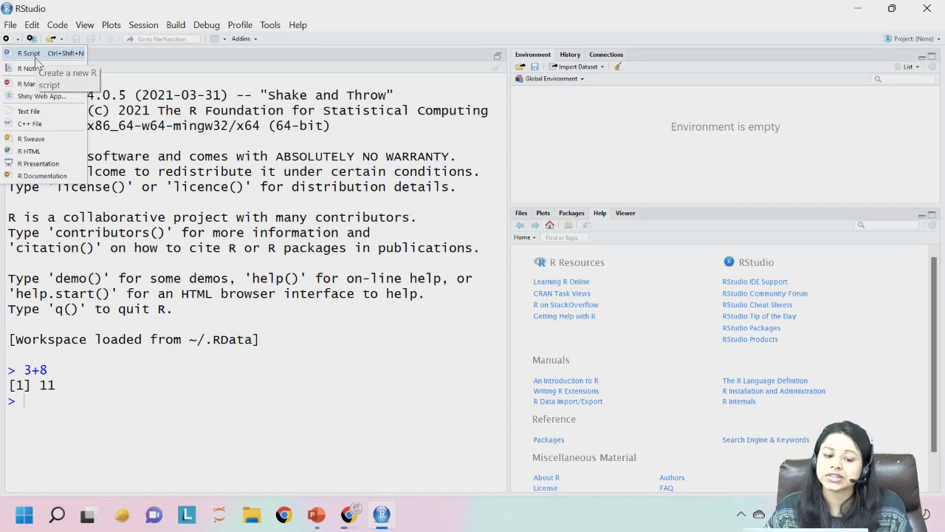
left_click(34, 55)
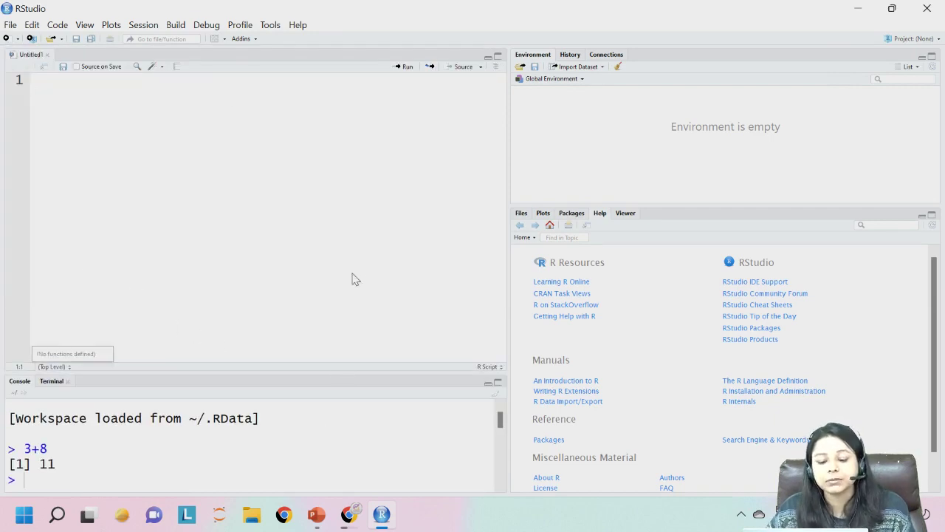
Enlarge the console by moving its border with the script editor upward, and show the empty plots area
left_click_drag(407, 372, 403, 258)
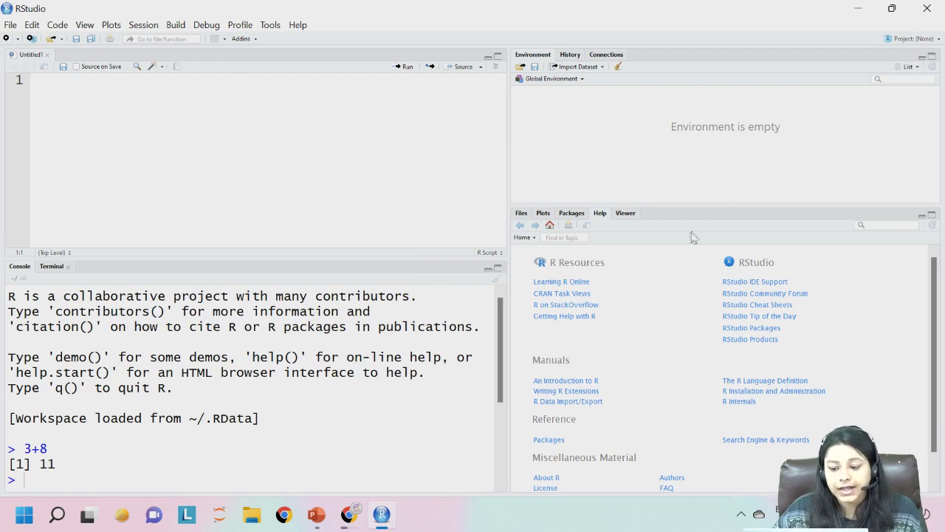
left_click(544, 214)
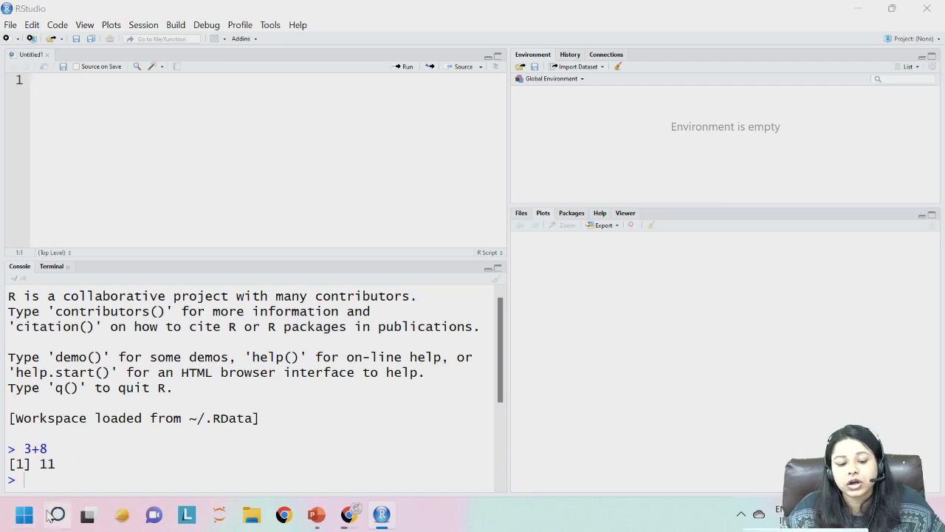
left_click(49, 513)
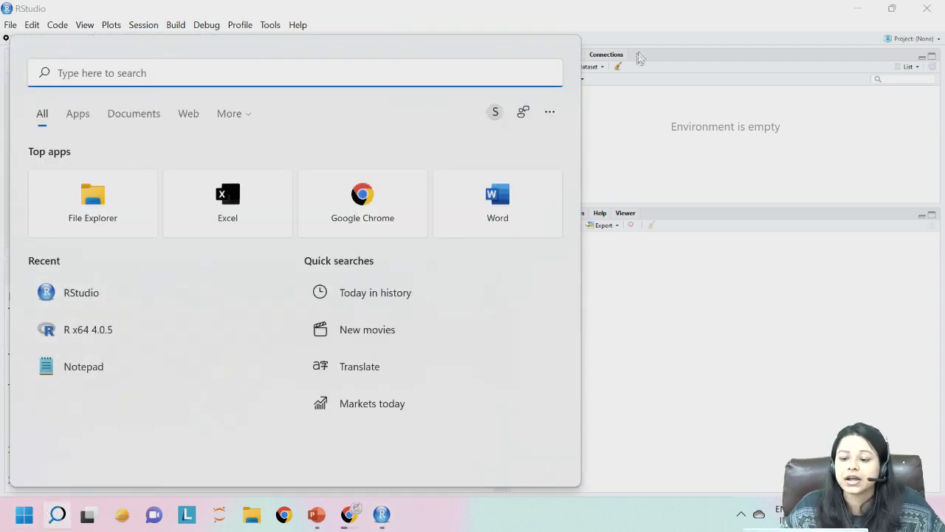
left_click(644, 23)
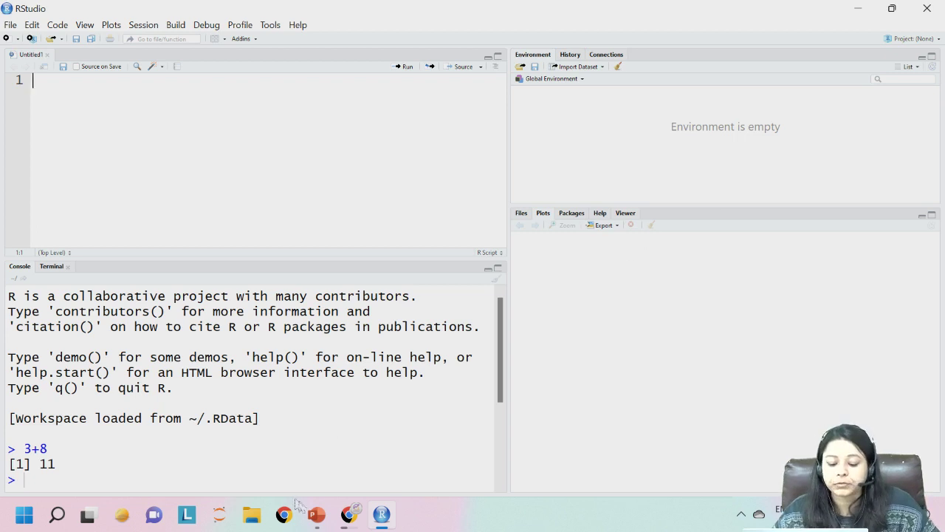
Switch to the R Basics 1 presentation in PowerPoint, review the "Components of R Studio" and "Some more" slides, and return to RStudio
left_click(316, 514)
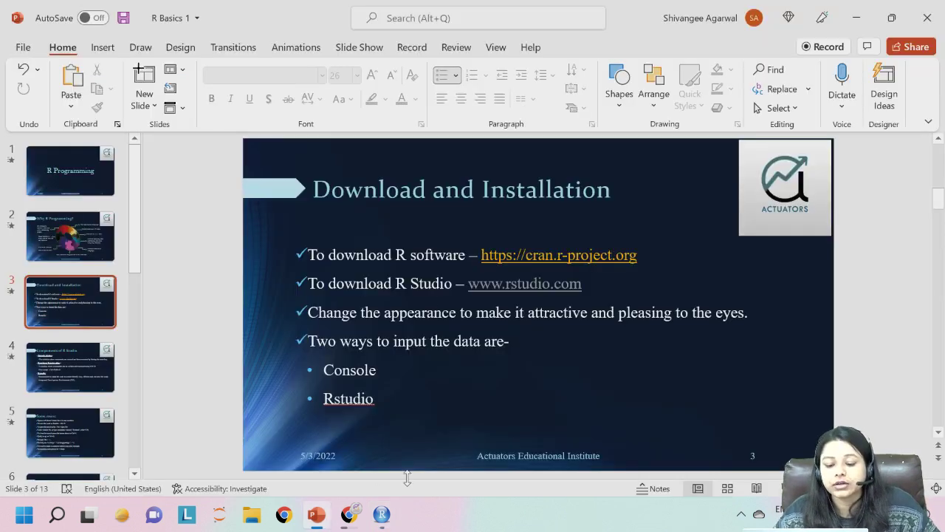
left_click(70, 382)
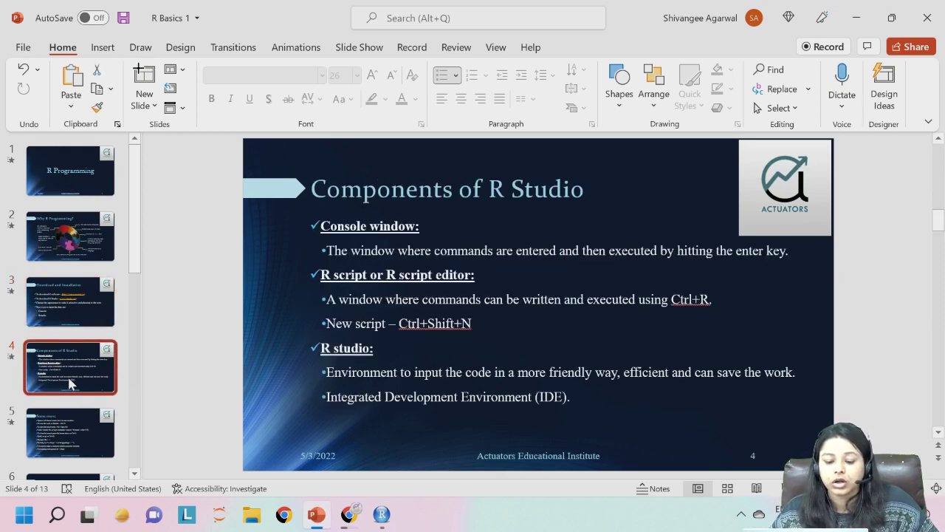
left_click(65, 413)
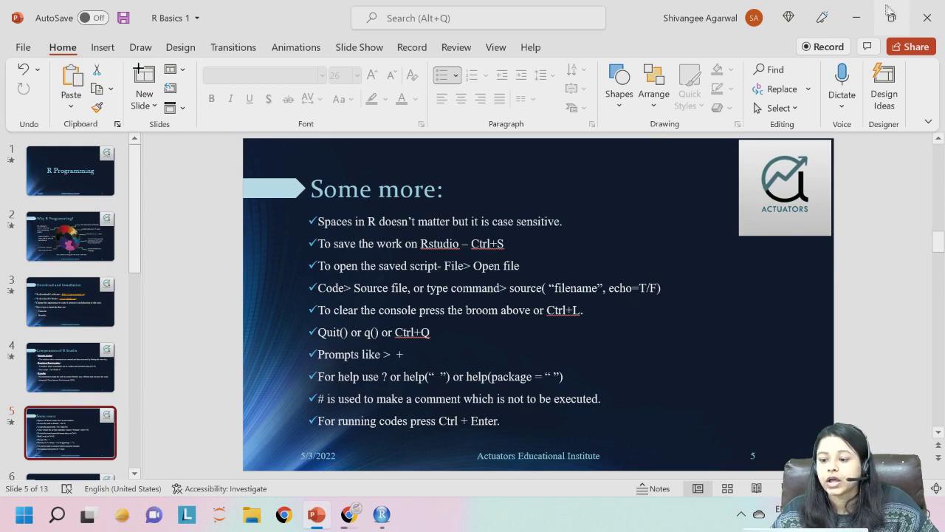
left_click(862, 17)
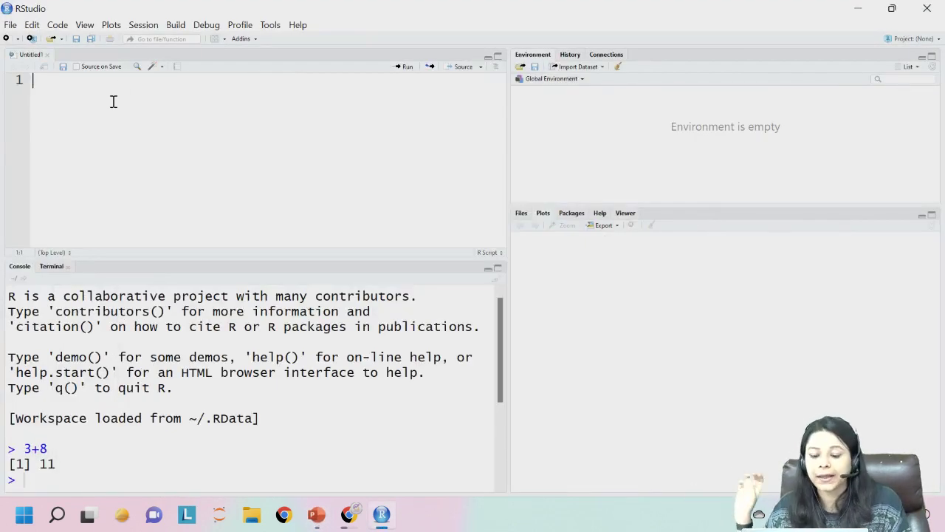
Write 7+8 on the first line of the untitled R script and run that line
type("7+")
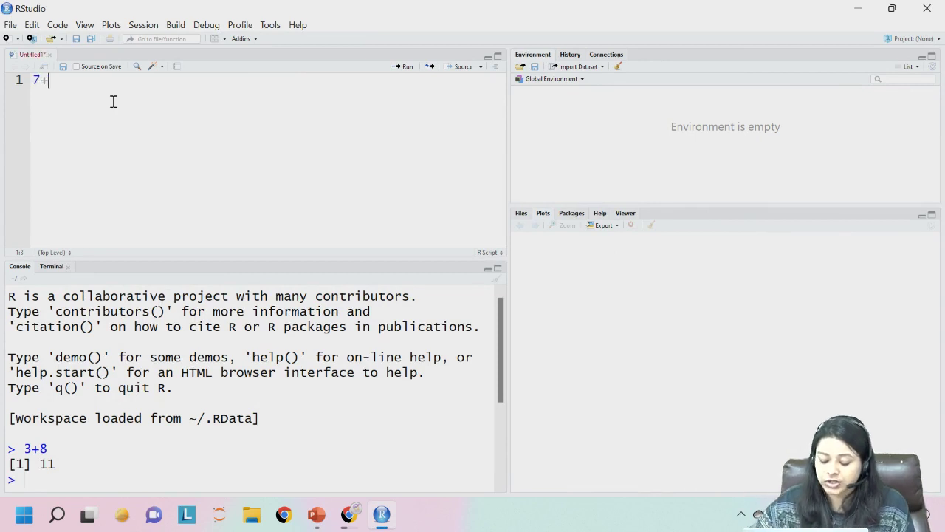
type("8")
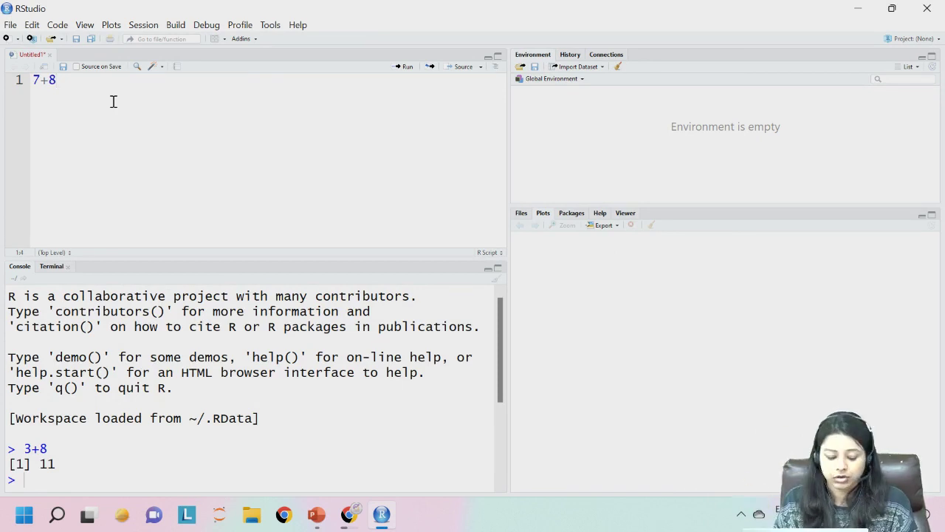
key("ctrl+Return")
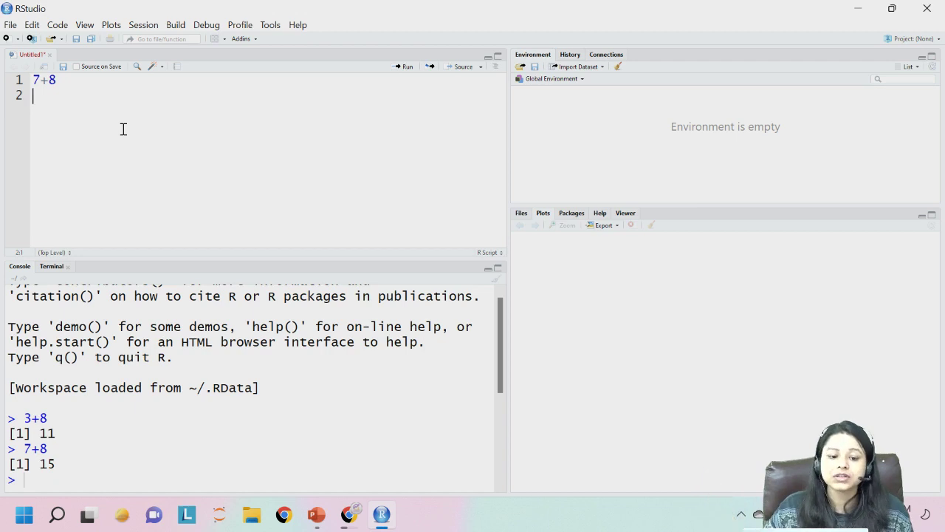
left_click(63, 68)
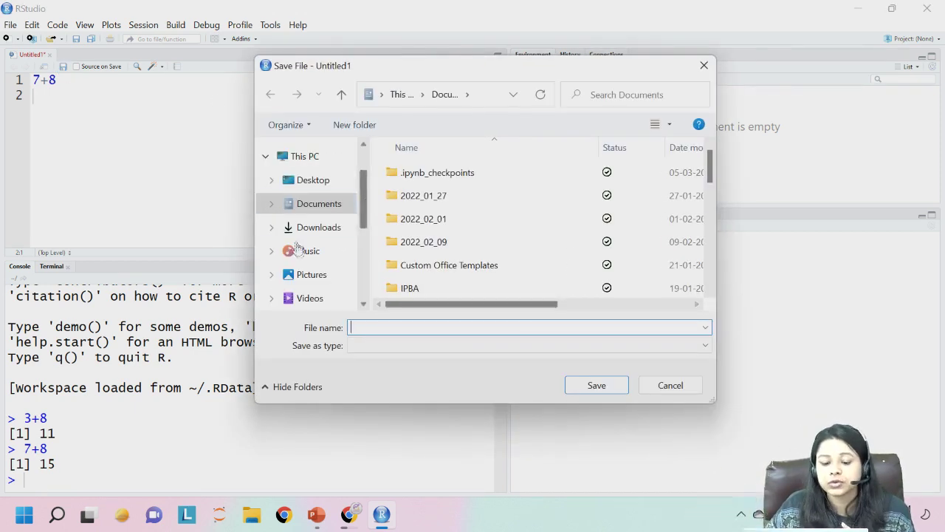
left_click(314, 180)
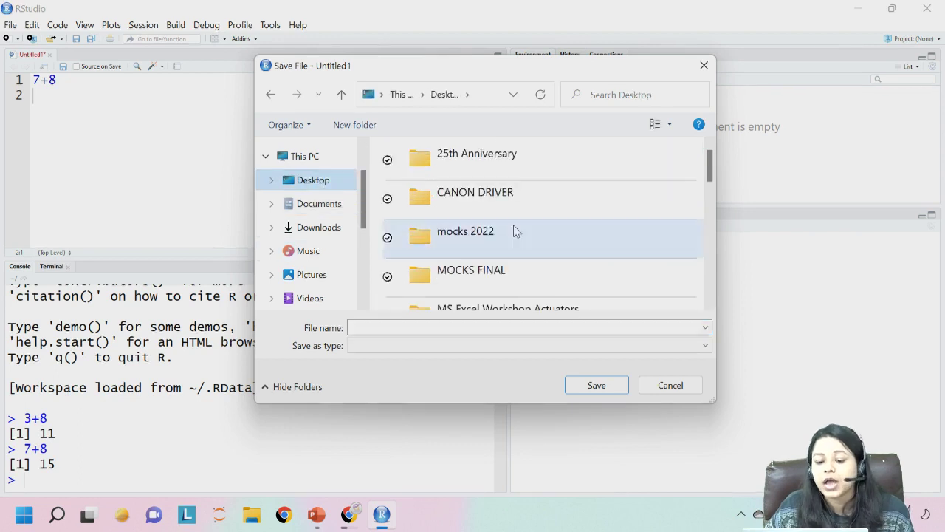
scroll(515, 231, "down", 5)
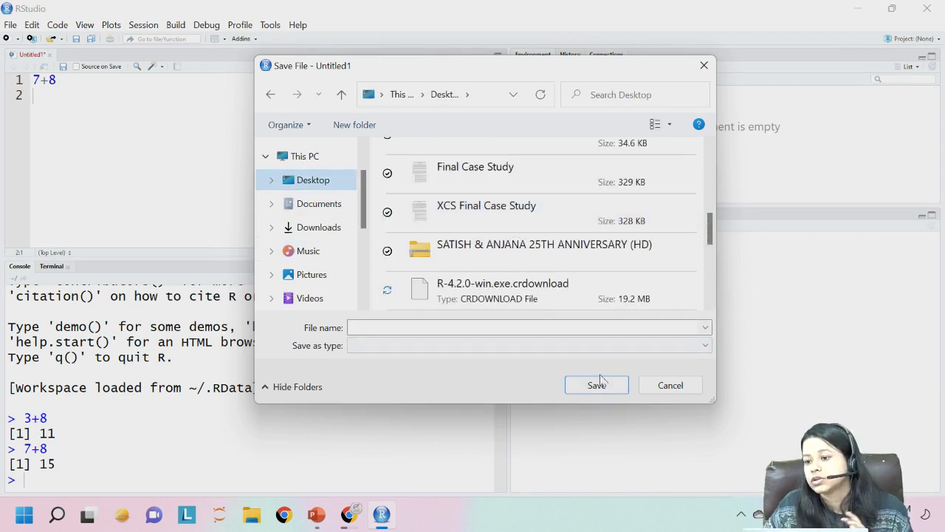
scroll(554, 244, "up", 5)
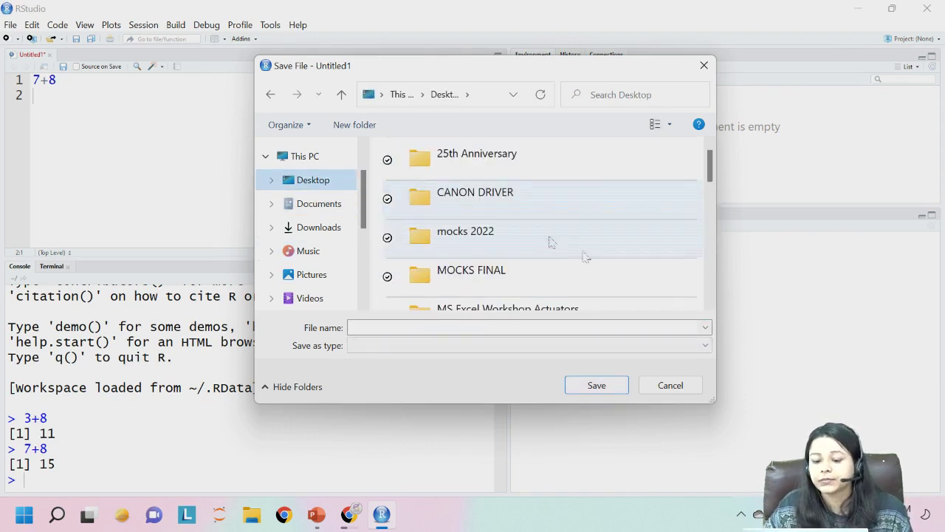
left_click(655, 392)
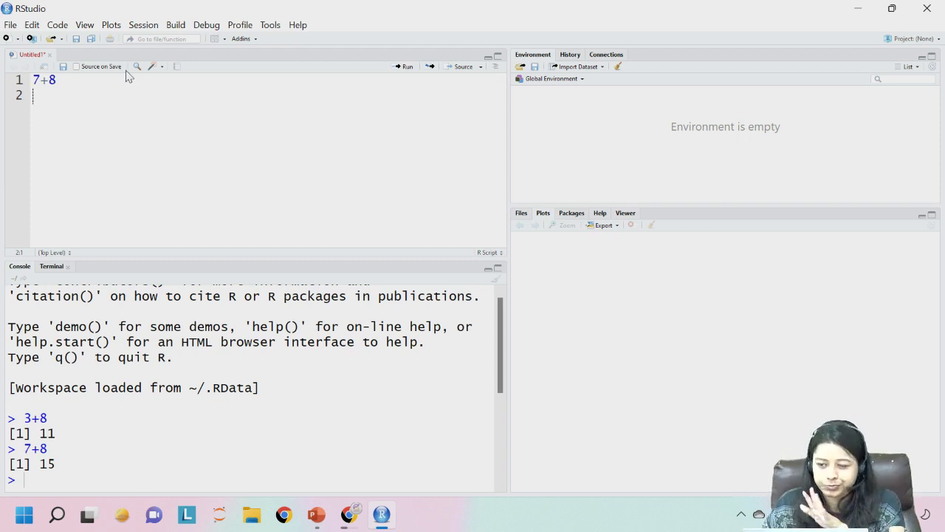
left_click(63, 67)
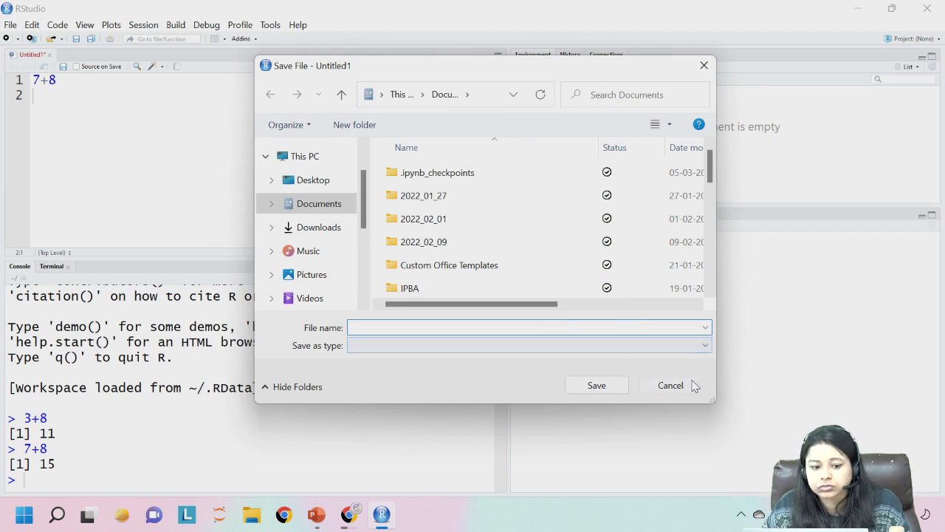
left_click(669, 385)
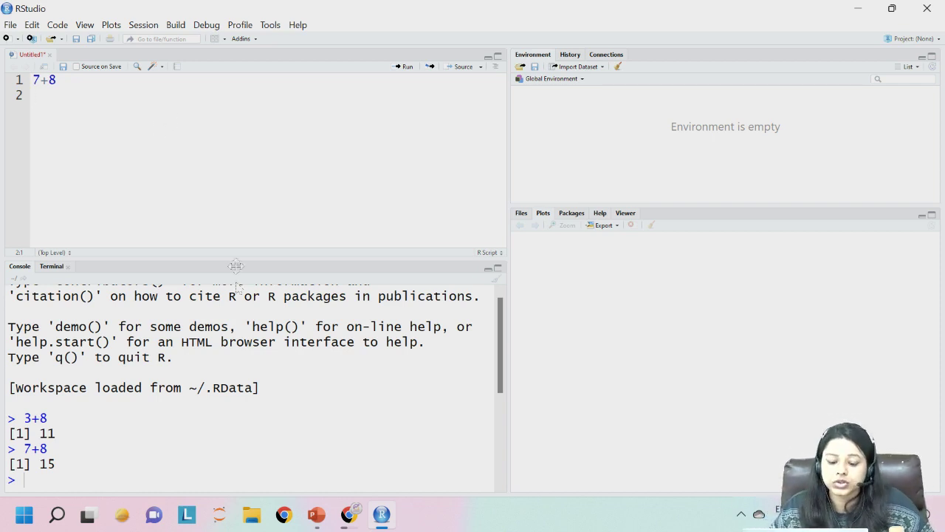
Switch to the R Basics 1 presentation in PowerPoint and look over the two "Packages in R" slides, ending on slide 6
mouse_move(327, 526)
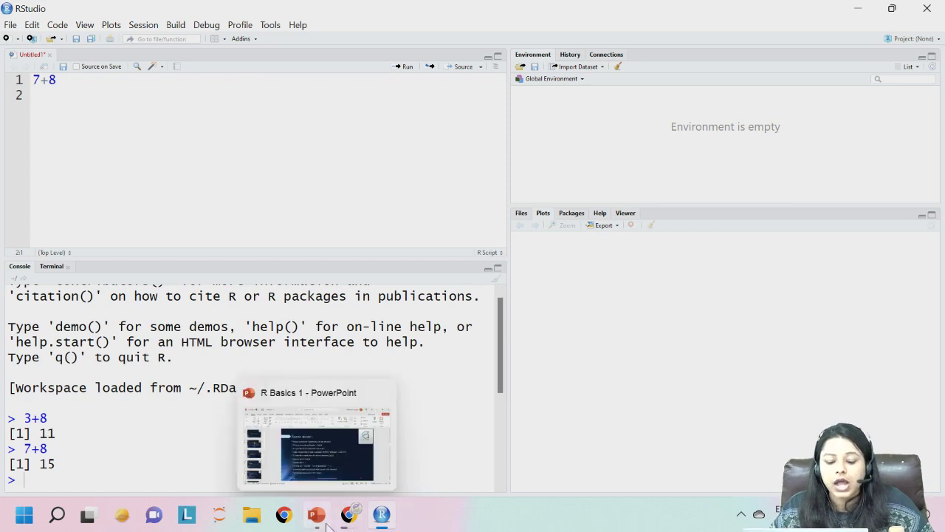
left_click(318, 452)
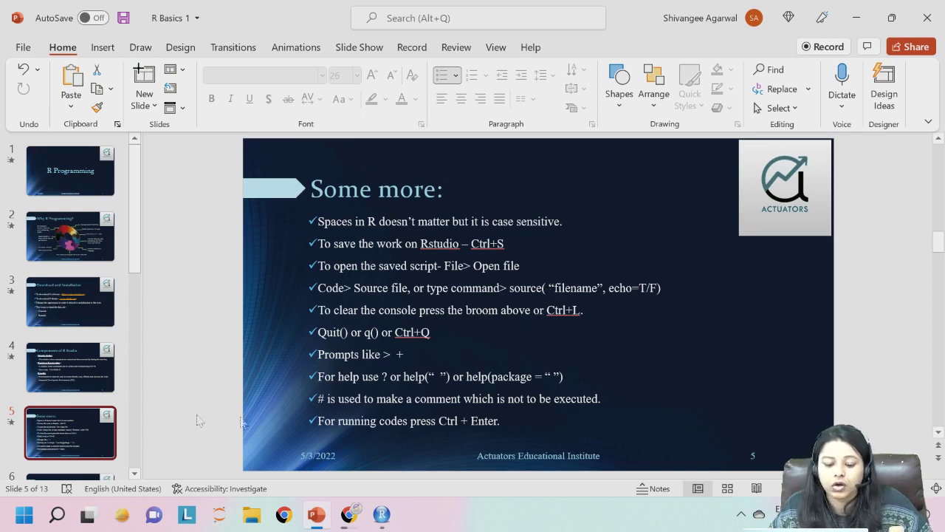
scroll(229, 436, "down", 1)
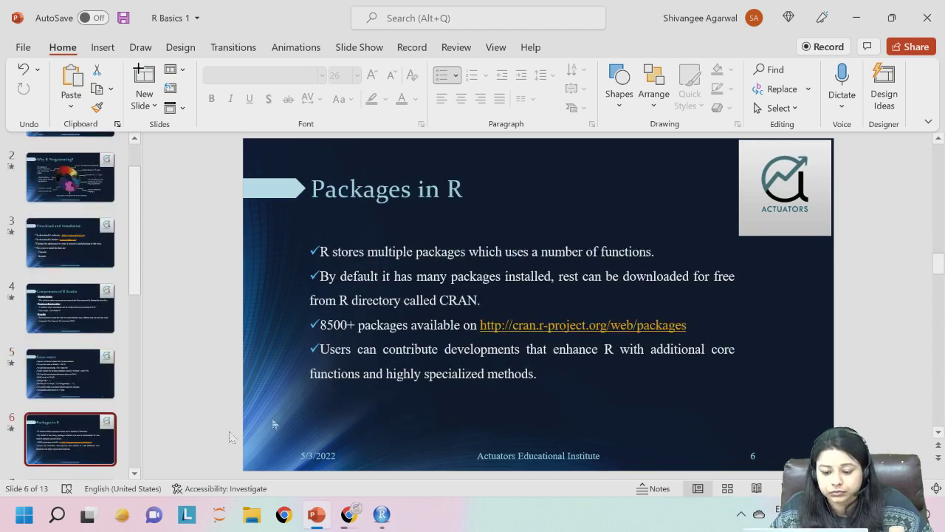
scroll(207, 336, "down", 2)
scroll(155, 338, "up", 1)
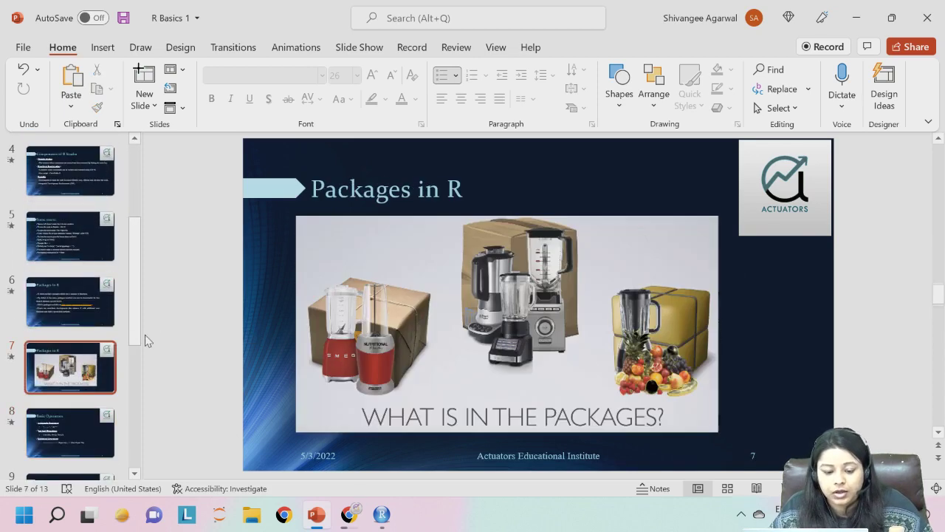
left_click(102, 337)
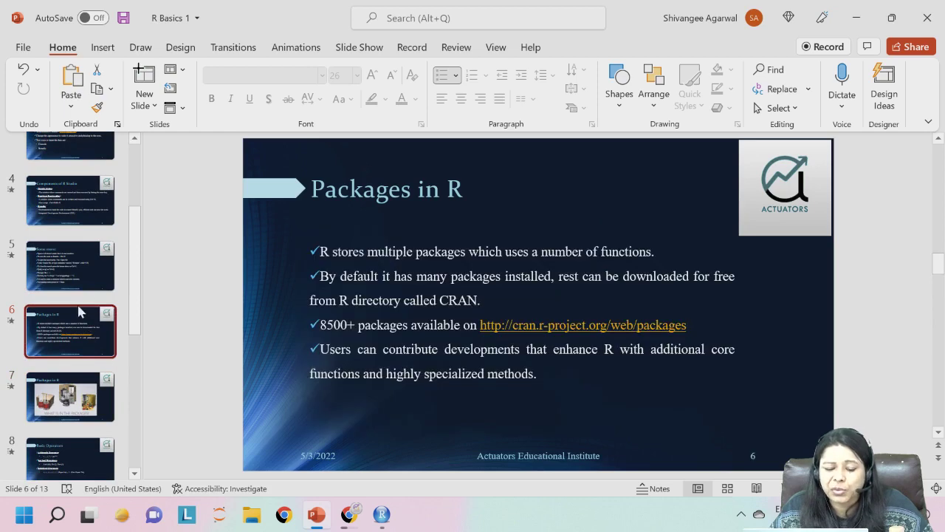
scroll(134, 303, "down", 2)
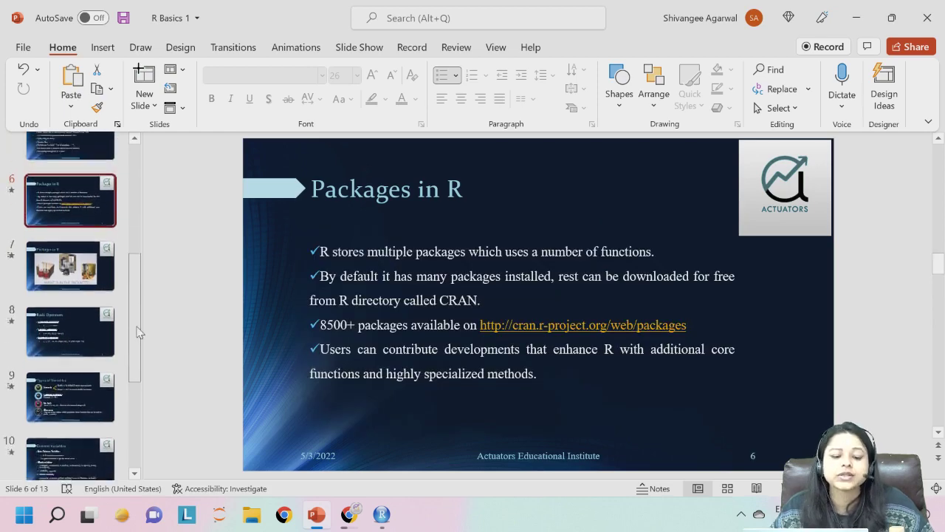